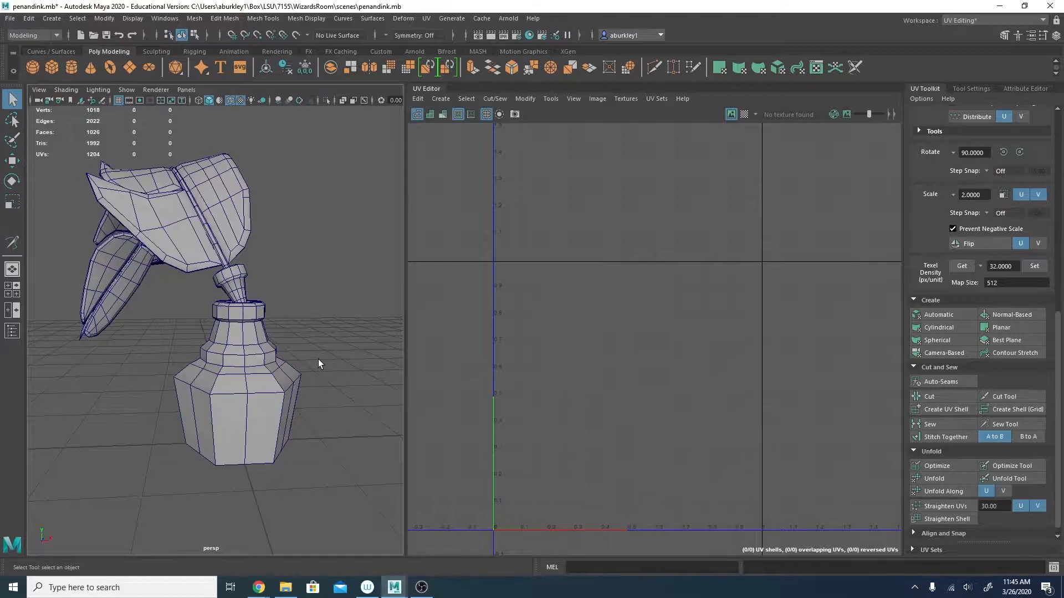
Turn off the wireframe overlay on the shaded models in the perspective view.
left_click(65, 90)
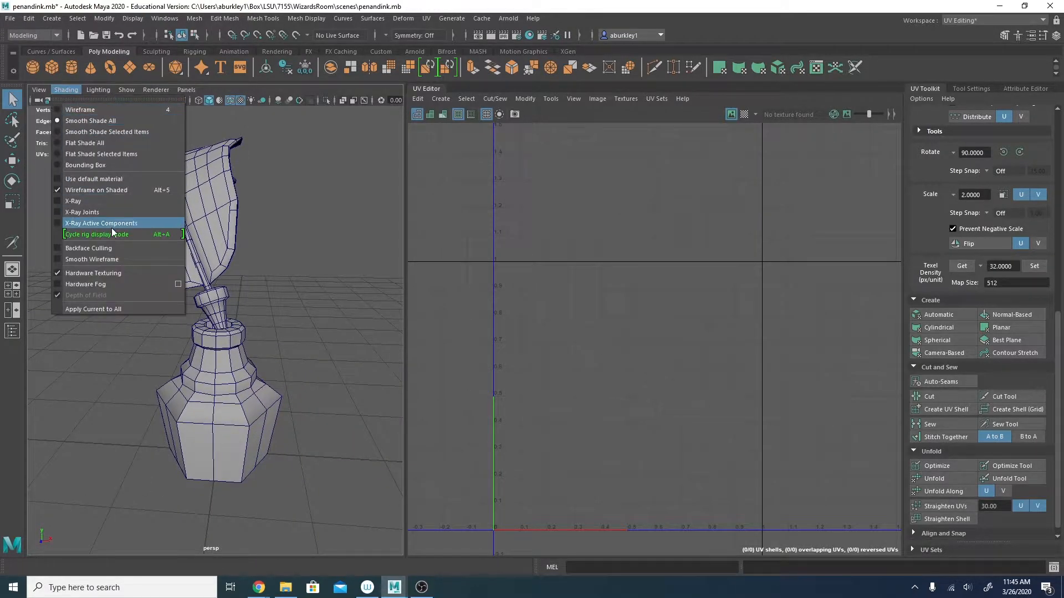
left_click(87, 189)
mouse_move(88, 210)
left_mouse_down("alt")
mouse_move(116, 243)
mouse_move(246, 321)
mouse_move(198, 297)
mouse_move(318, 301)
mouse_move(288, 319)
left_mouse_up("alt")
scroll(251, 318, "up", 5)
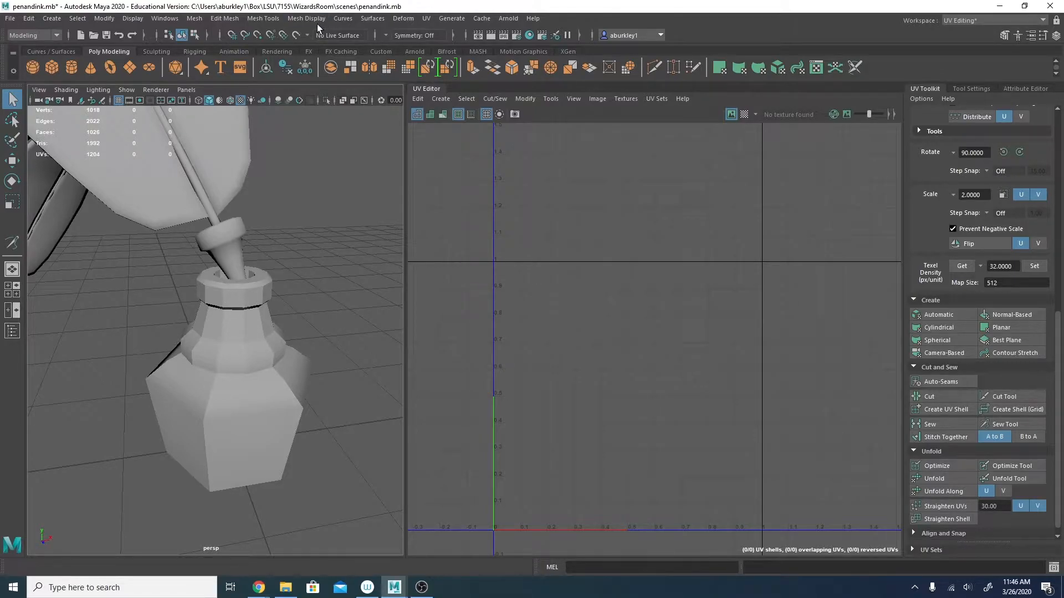
Switch the workspace to Modeling - Standard.
left_click(985, 20)
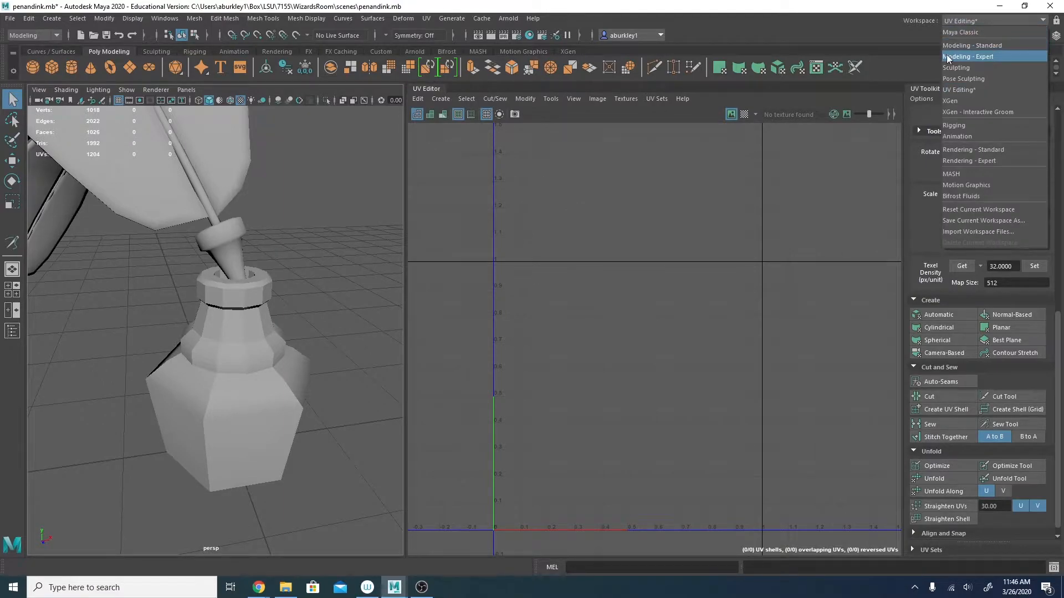
left_click(960, 46)
scroll(521, 266, "down", 5)
mouse_move(513, 279)
left_mouse_down("alt")
mouse_move(460, 269)
mouse_move(591, 286)
left_mouse_up("alt")
scroll(442, 251, "down", 3)
mouse_move(442, 255)
left_mouse_down("alt")
mouse_move(532, 299)
mouse_move(650, 289)
mouse_move(585, 293)
left_mouse_up("alt")
Select all the faces of the ink bottle within the penandink mesh.
left_click(653, 291)
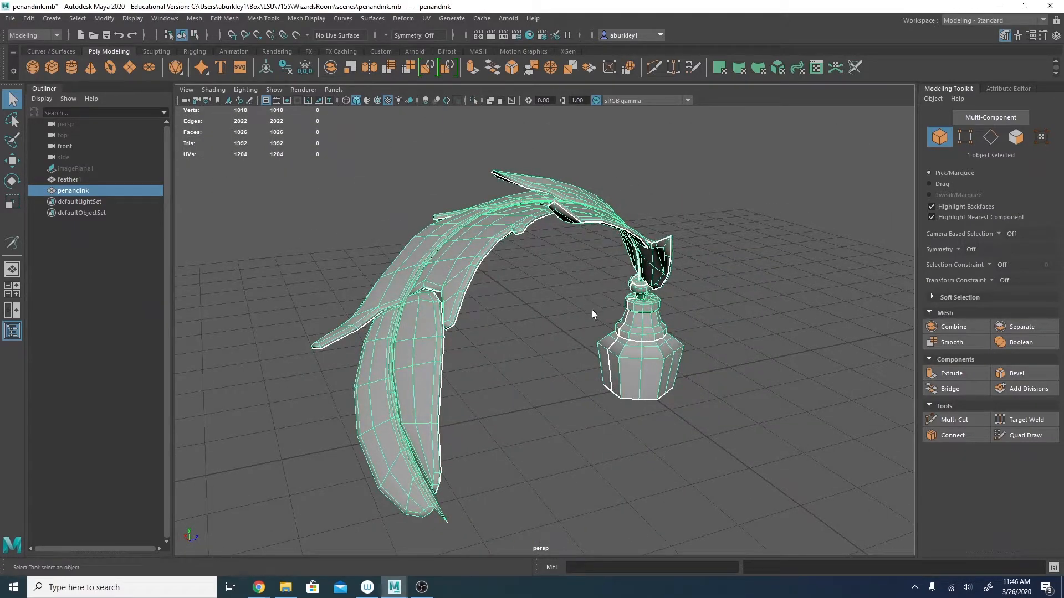
left_click(592, 310)
left_click_drag(729, 313, 485, 312, "alt")
right_click_drag(485, 312, 610, 402, "alt")
middle_click_drag(610, 402, 673, 383, "alt")
mouse_move(562, 369)
left_mouse_down("alt")
mouse_move(540, 365)
mouse_move(545, 415)
mouse_move(496, 387)
mouse_move(529, 417)
mouse_move(556, 381)
left_mouse_up("alt")
left_click(498, 398)
right_click_drag(550, 281, 550, 321)
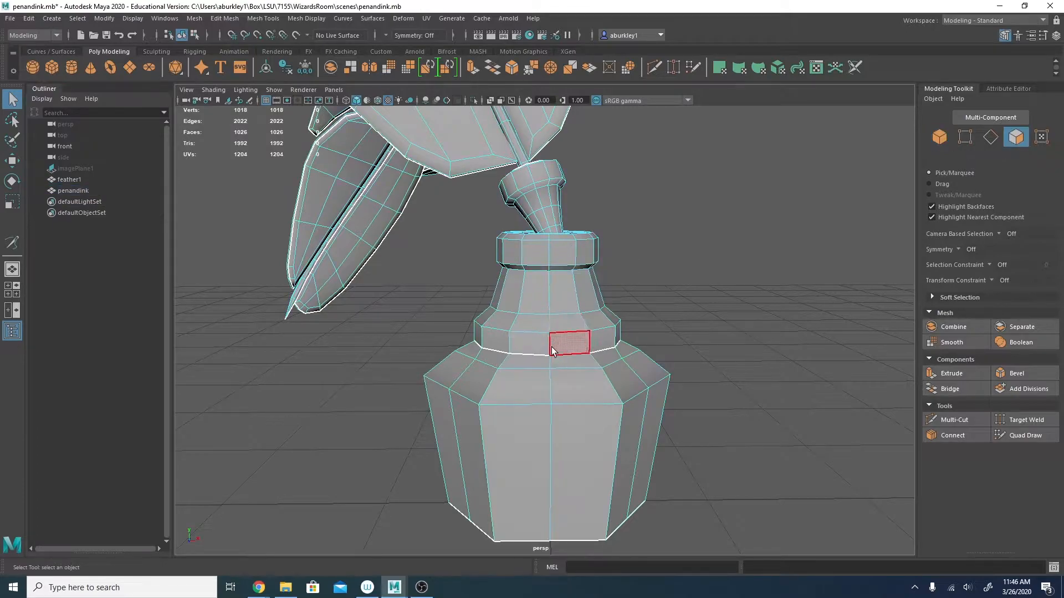
double_click(559, 442)
left_click_drag(566, 270, 590, 280, "alt")
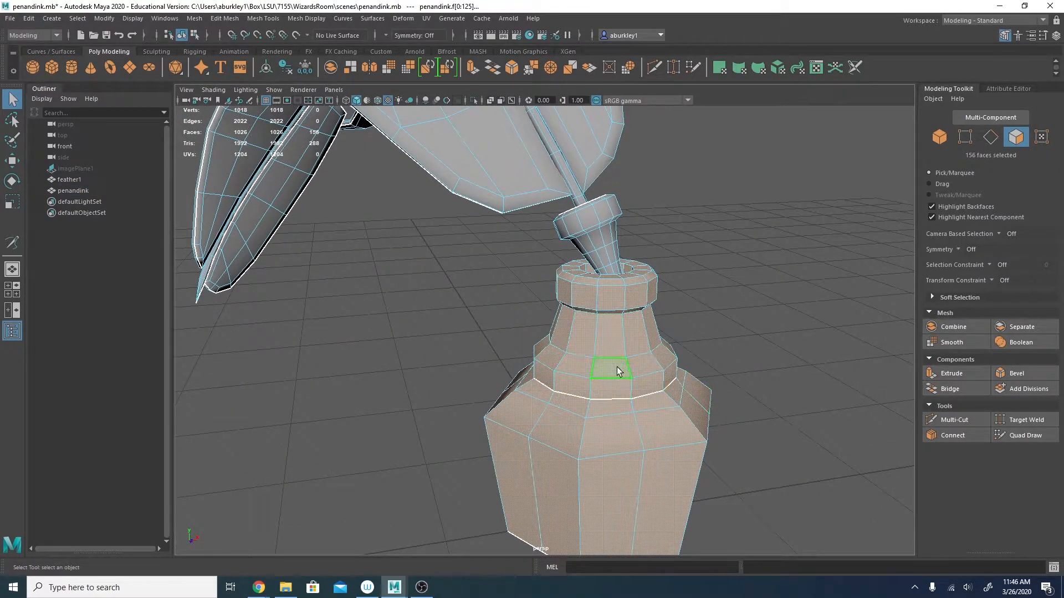
right_click_drag(616, 367, 617, 305)
left_click_drag(565, 370, 578, 345, "alt")
middle_click_drag(546, 297, 520, 252, "alt")
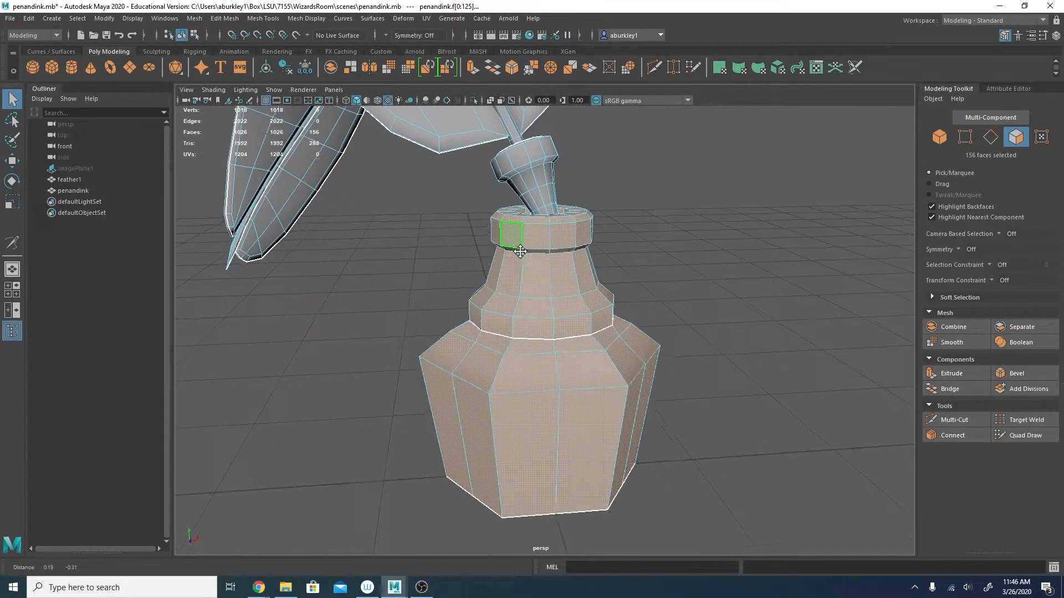
Detach the Mesh Display commands into a floating window beside the bottle.
left_click(320, 20)
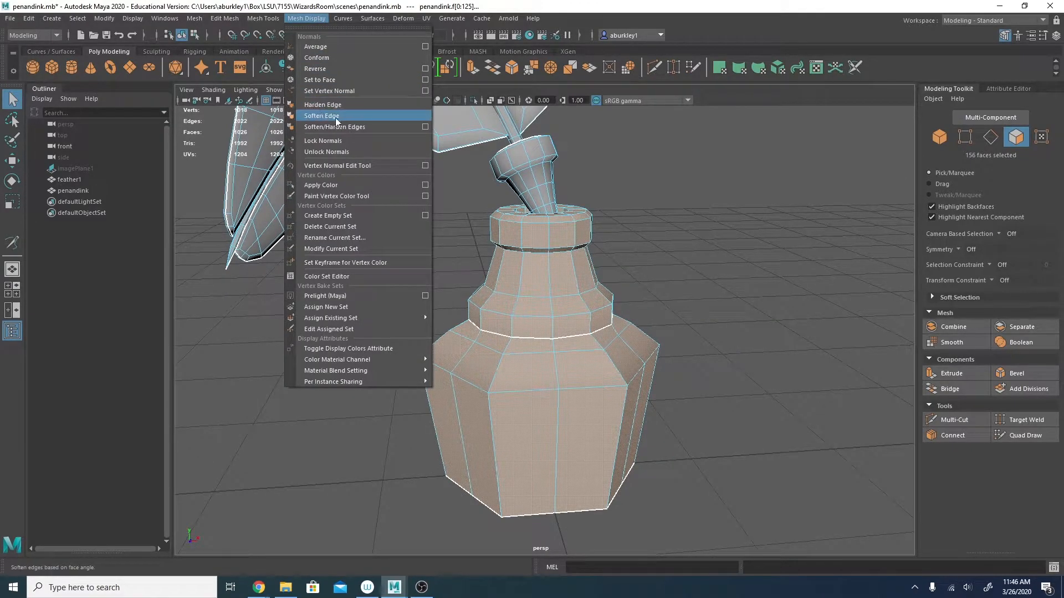
left_click(335, 29)
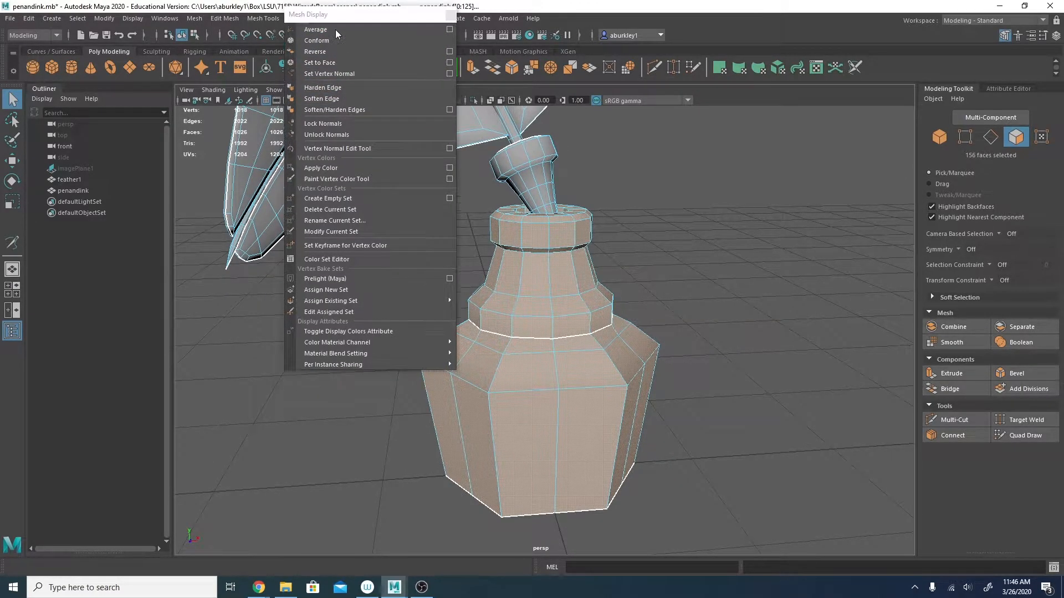
left_click_drag(360, 18, 334, 157)
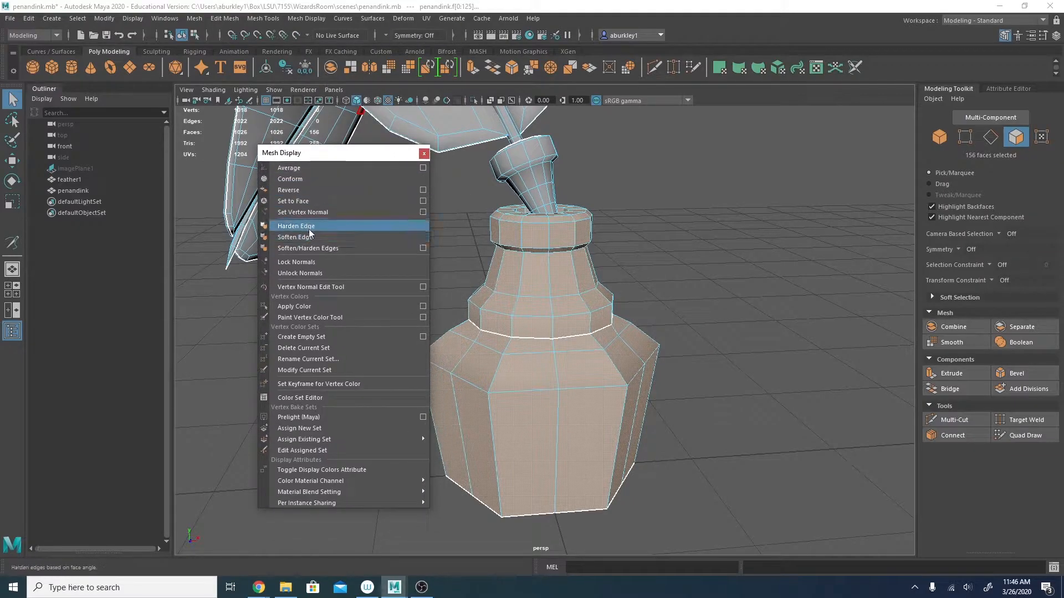
Soften all the edges of the selected ink bottle and inspect its shading in object mode.
left_click(304, 237)
right_click_drag(554, 293, 631, 264)
left_click(773, 313)
left_click_drag(772, 313, 790, 304, "alt")
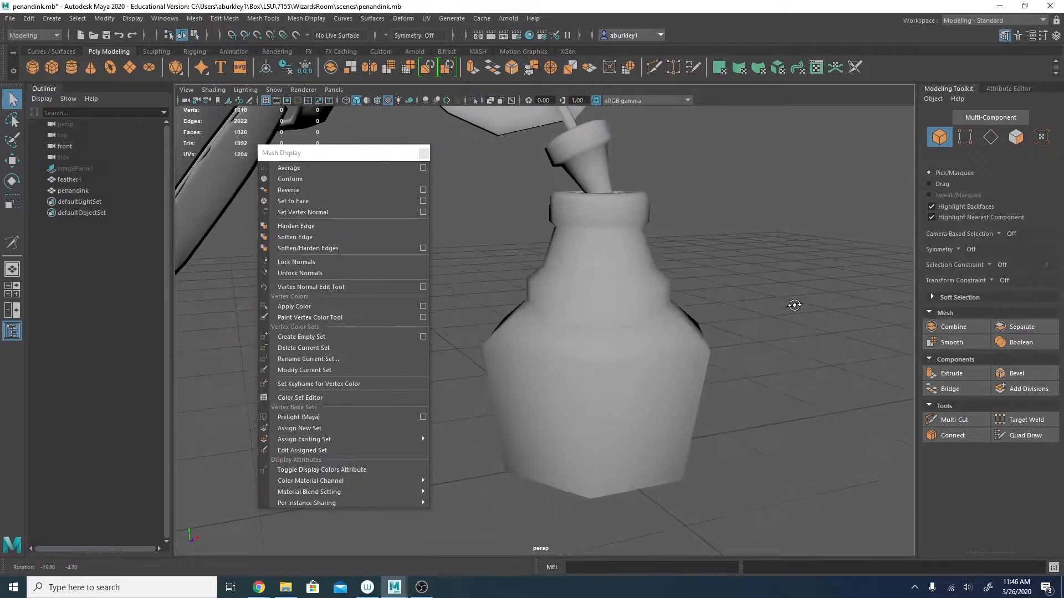
Harden all the edges of the ink bottle and inspect the faceted shading in object mode.
left_click(693, 341)
key("F11")
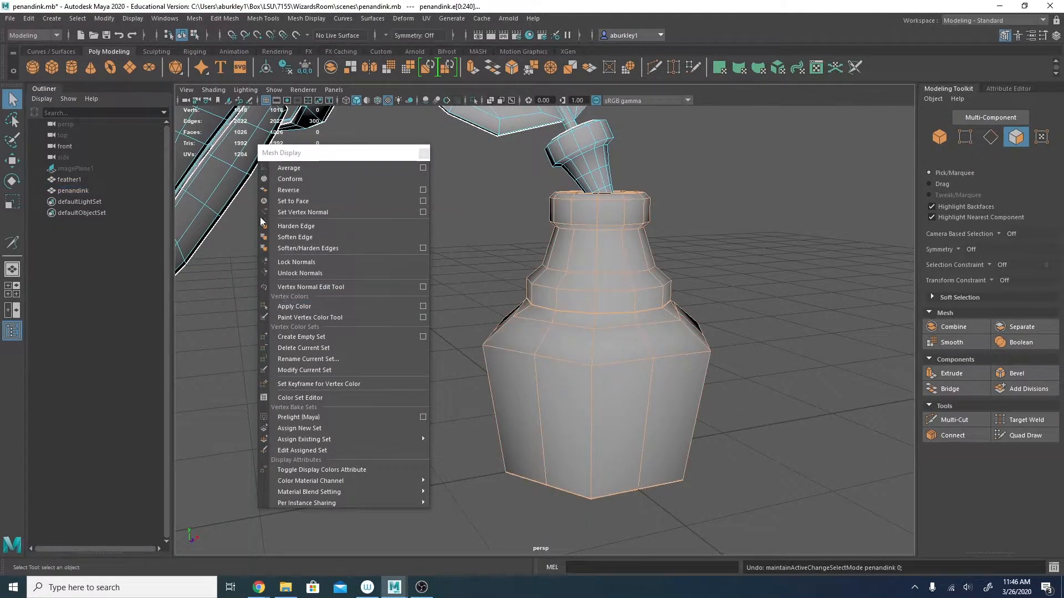
left_click(296, 226)
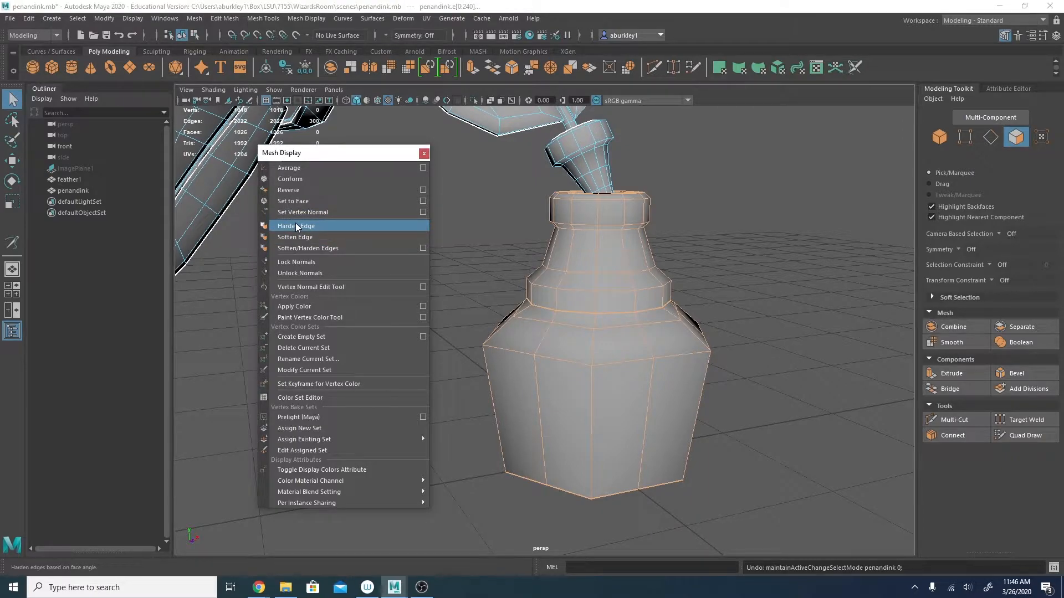
left_click(297, 226)
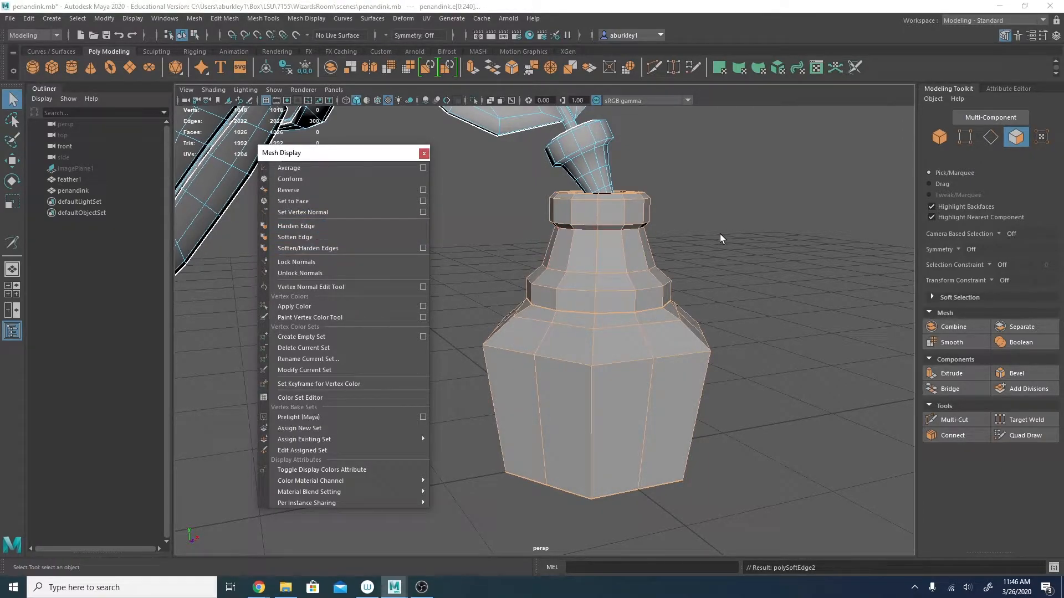
right_click_drag(695, 294, 749, 272)
left_click_drag(749, 272, 655, 395, "alt")
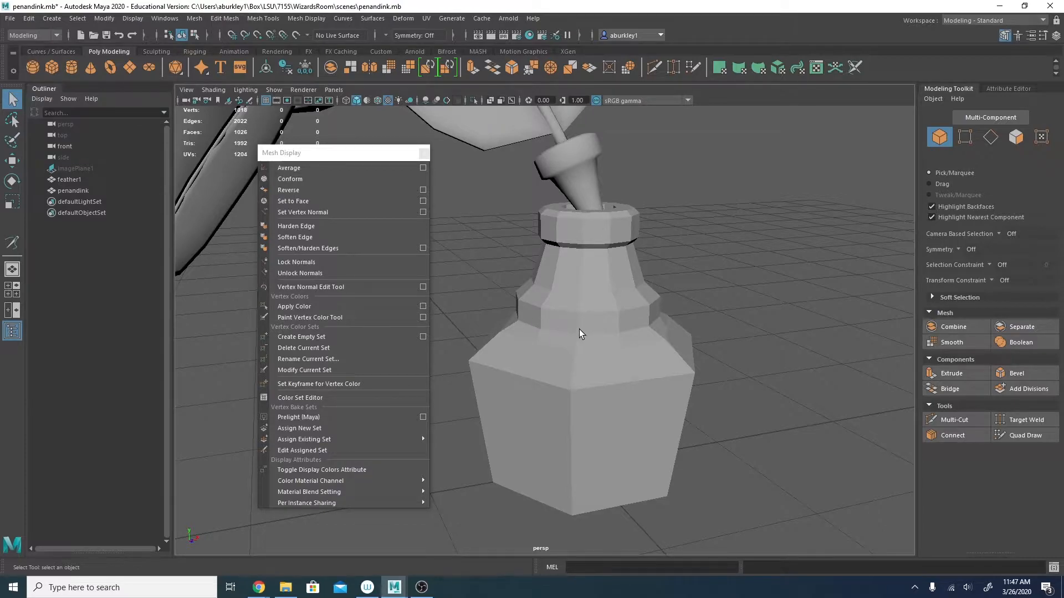
left_click_drag(626, 389, 636, 382, "alt")
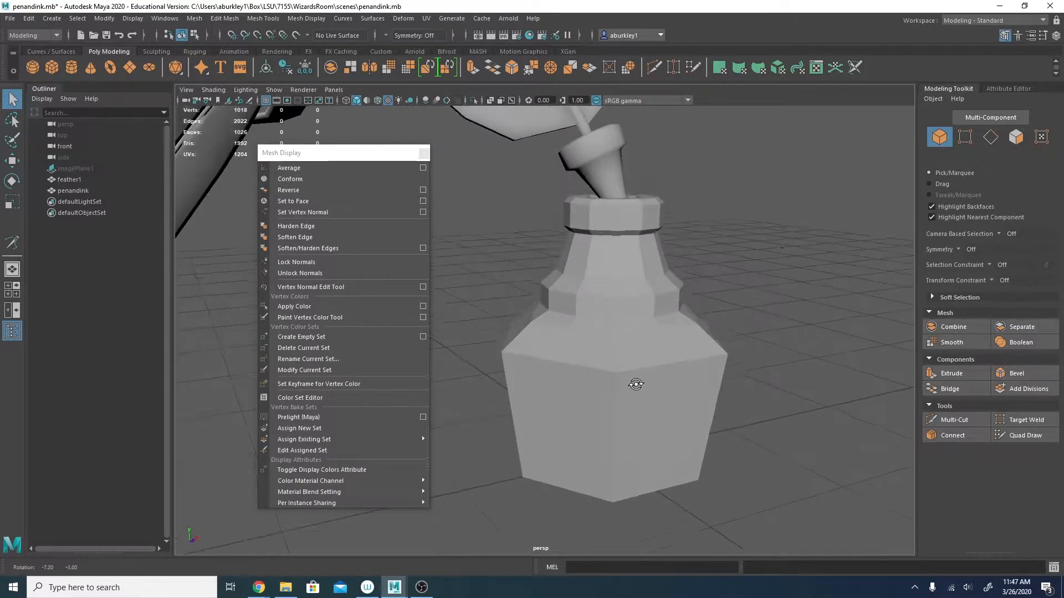
Soften the ring of vertical edges around the outer side of the bottle's rim and inspect the shading.
scroll(635, 355, "up", 3)
right_click_drag(618, 216, 617, 187)
left_click(624, 197)
middle_click_drag(625, 195, 611, 256, "alt")
scroll(611, 259, "up", 3)
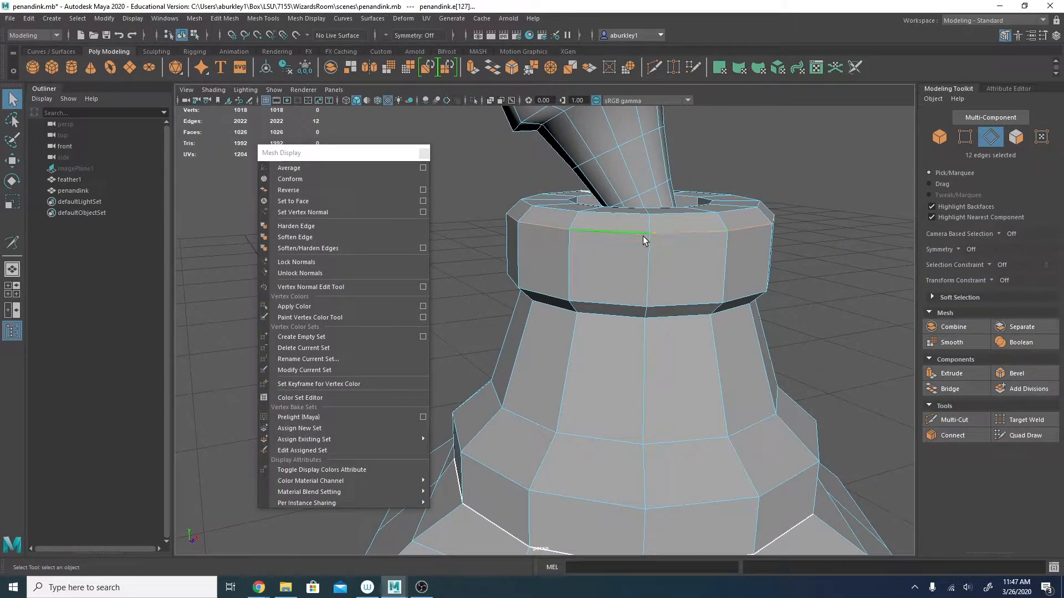
left_click(619, 306)
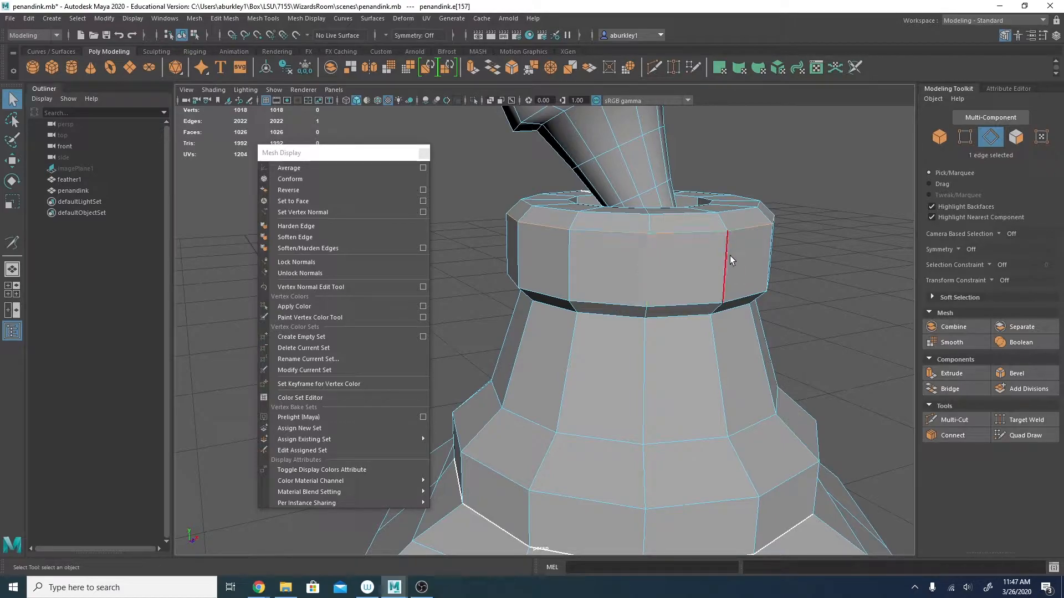
left_click(581, 258)
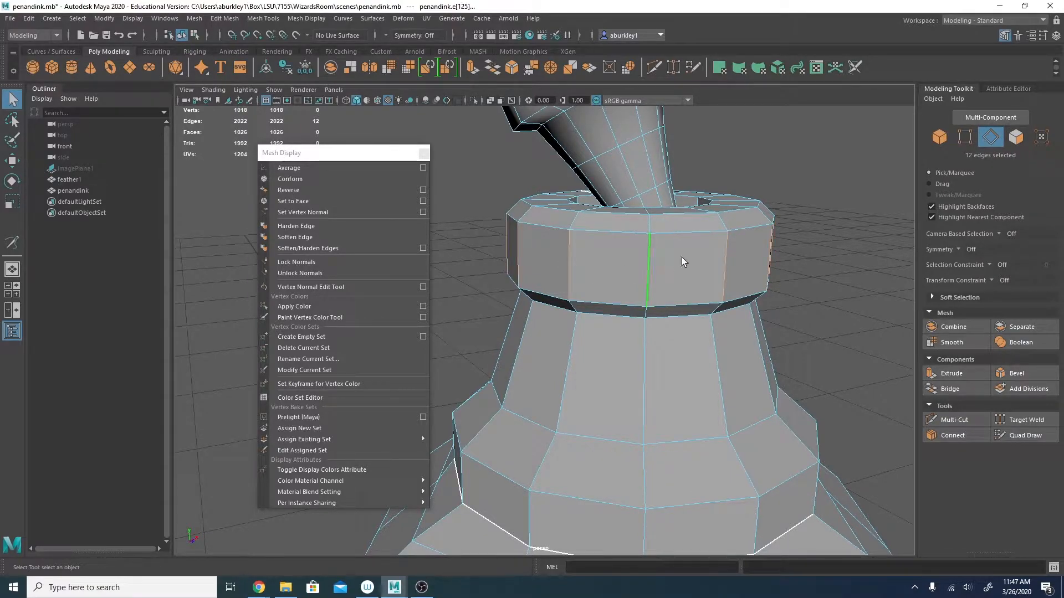
left_click_drag(781, 263, 574, 297, "alt")
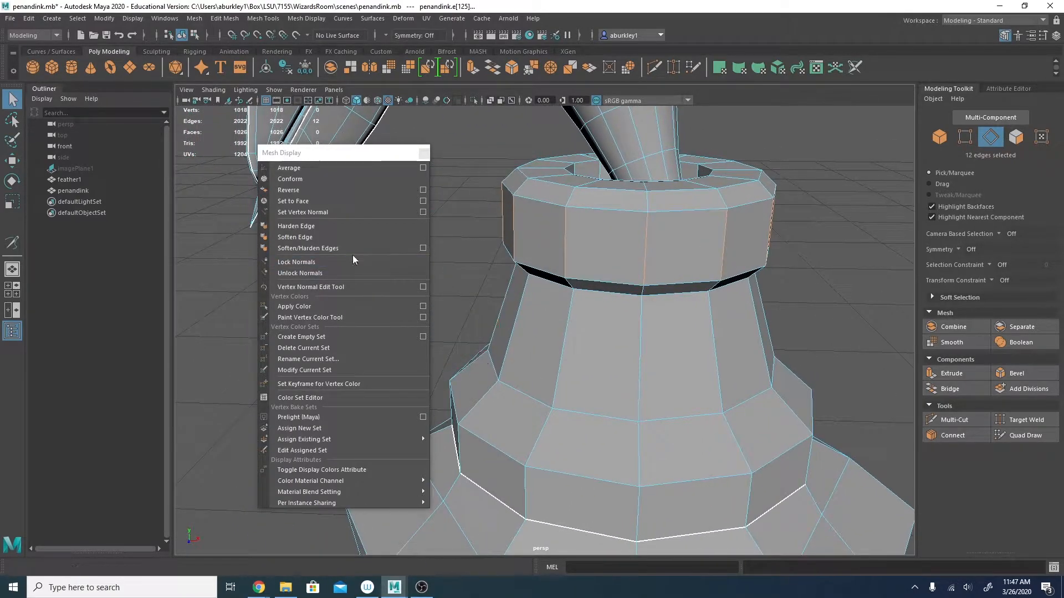
left_click(340, 239)
right_click(592, 240)
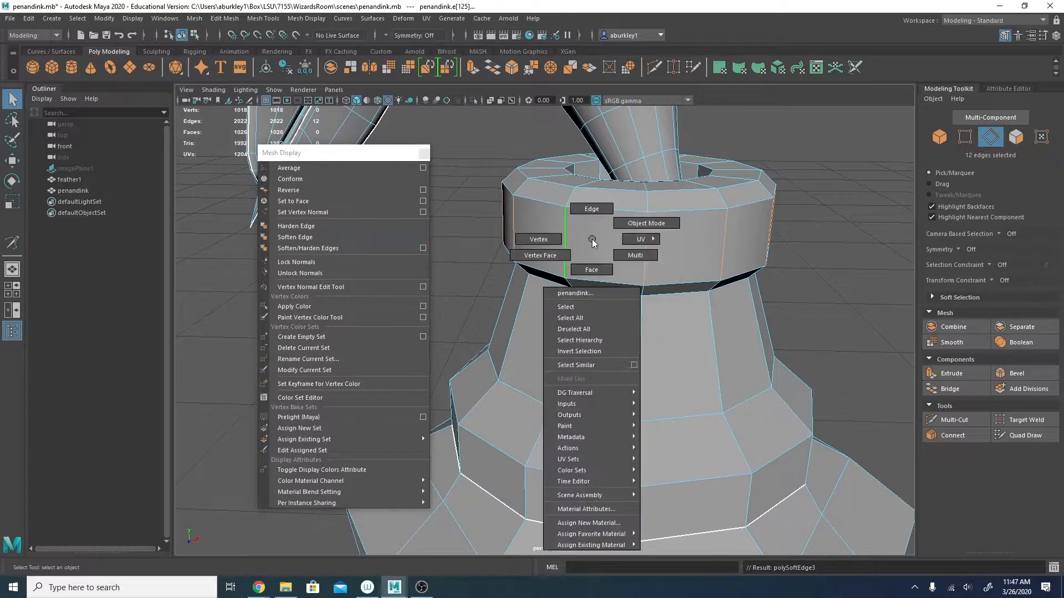
right_click_drag(632, 224, 646, 223)
left_click(859, 236)
left_click_drag(860, 271, 859, 242, "alt")
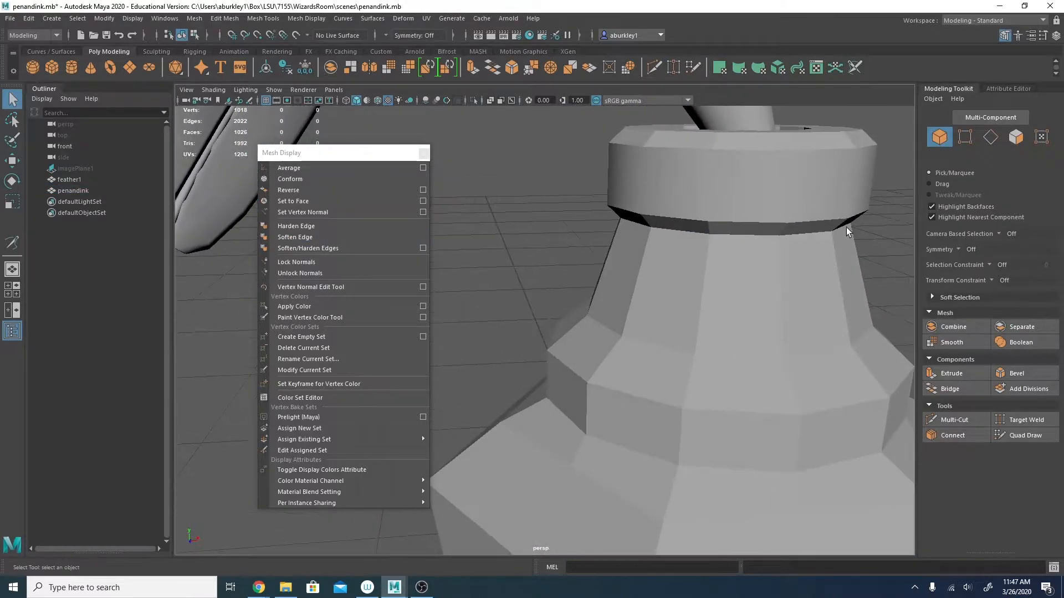
left_click_drag(760, 190, 635, 248, "alt")
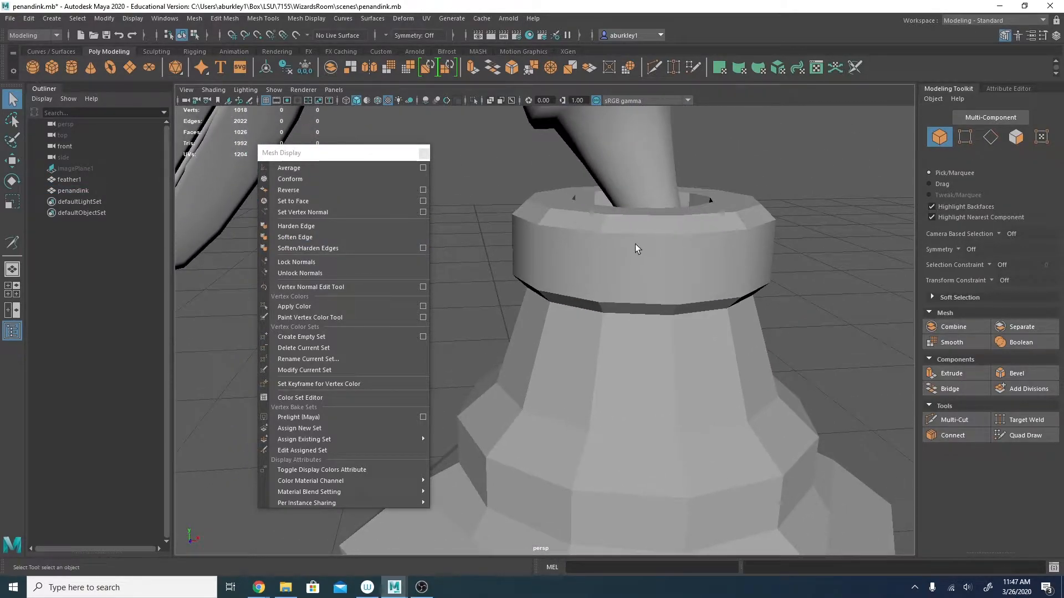
Soften the ring of short edges crossing the bevel at the top of the bottle's rim.
left_click(736, 219)
right_click_drag(738, 218, 743, 192)
double_click(740, 220)
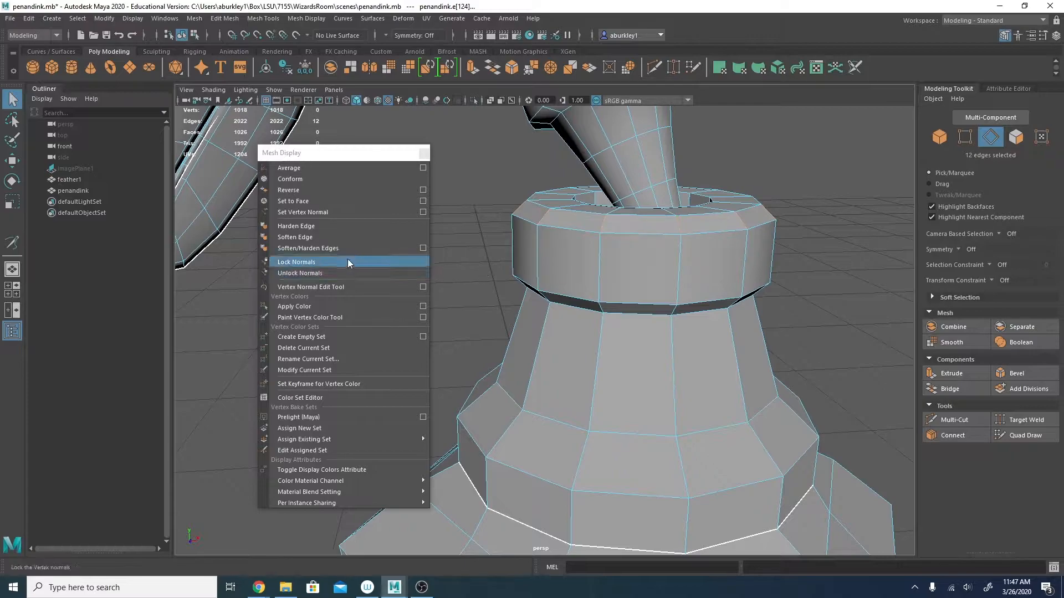
left_click(325, 237)
right_click_drag(627, 226, 682, 211)
left_click(843, 221)
left_click_drag(831, 239, 803, 256, "alt")
middle_click_drag(803, 257, 752, 208, "alt")
middle_click_drag(768, 293, 751, 237, "alt")
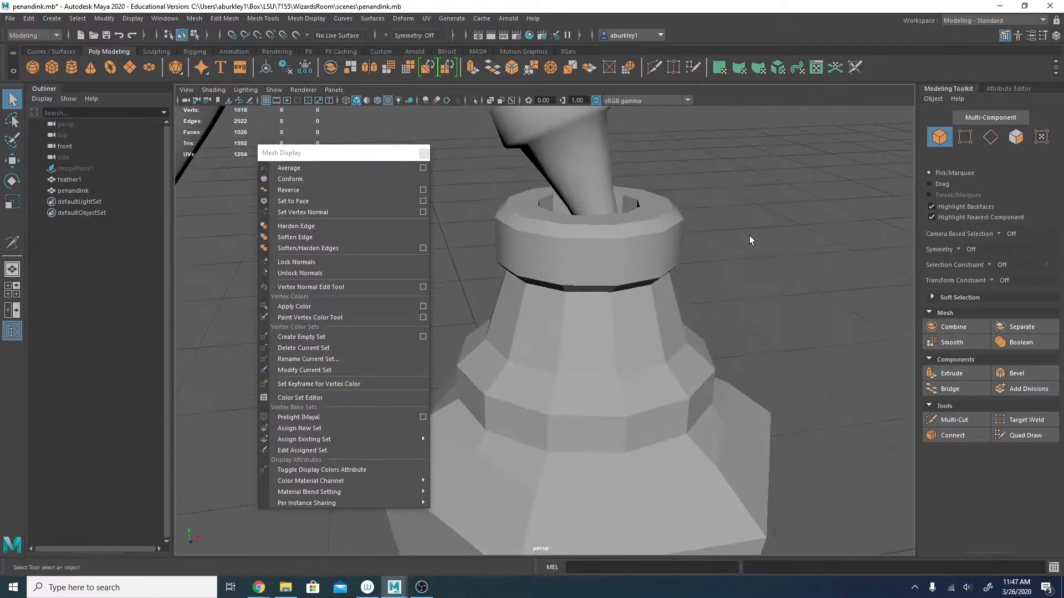
left_click_drag(646, 268, 643, 249, "alt")
right_click_drag(740, 254, 650, 253, "alt")
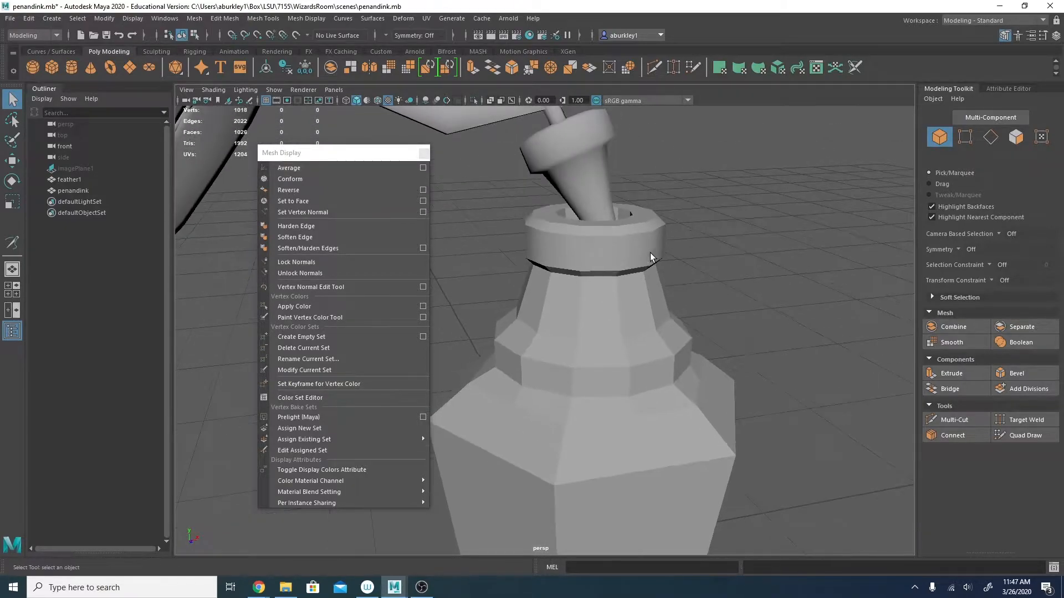
Soften the radial edges on top of the bottle's rim and the vertical edges inside its opening.
middle_click_drag(653, 254, 650, 250, "alt")
right_click_drag(650, 251, 669, 268, "alt")
left_click_drag(670, 268, 587, 321, "alt")
left_click(566, 314)
right_click_drag(584, 321, 584, 251)
left_click(654, 308)
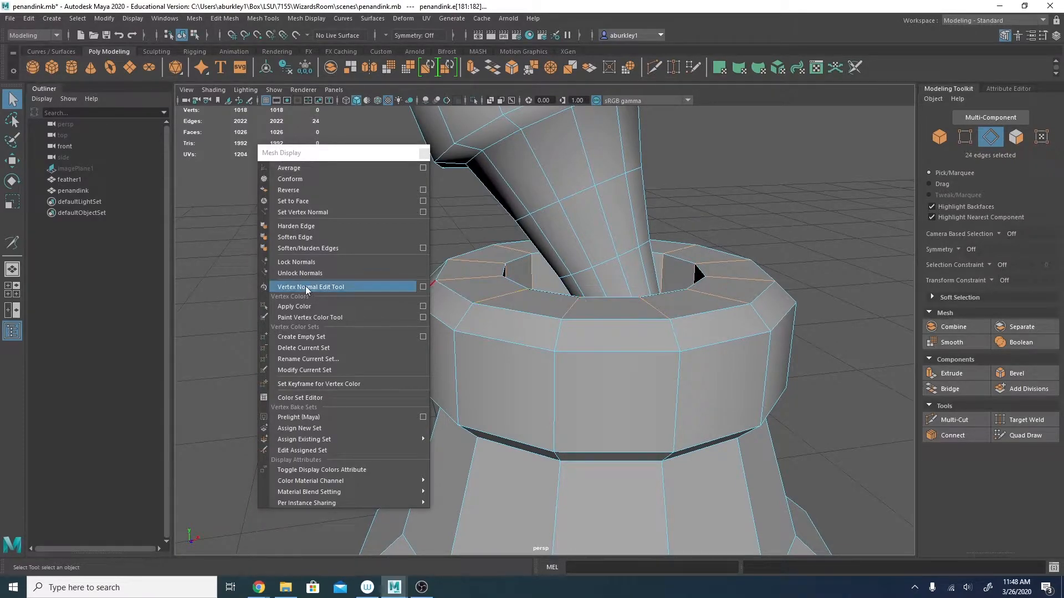
left_click(298, 237)
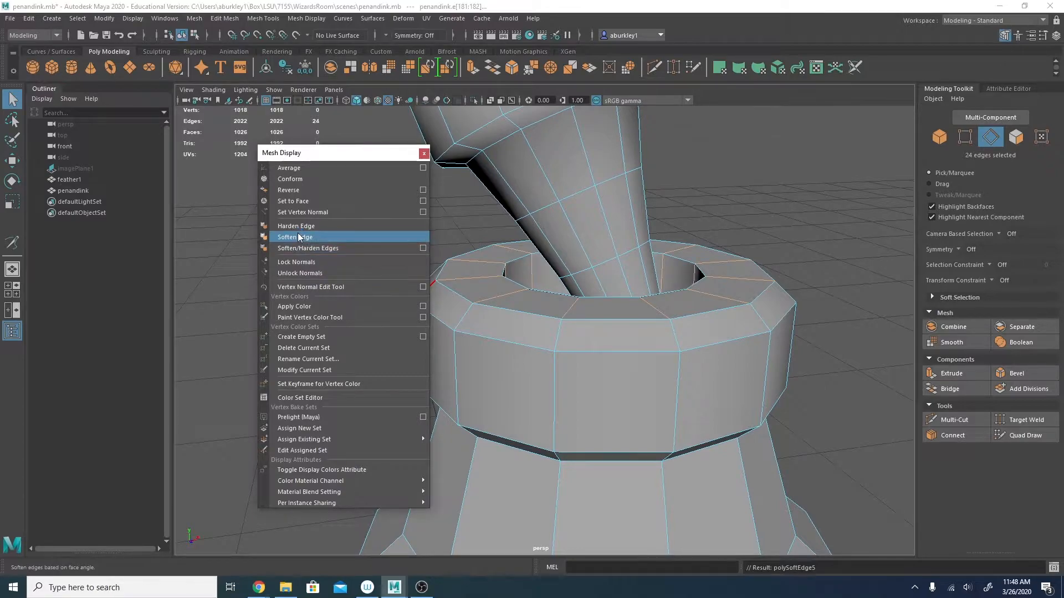
right_click_drag(758, 291, 732, 289, "alt")
right_click_drag(727, 281, 776, 267)
right_click_drag(826, 361, 720, 313, "alt")
mouse_move(720, 314)
left_mouse_down("alt")
mouse_move(741, 337)
mouse_move(728, 303)
left_mouse_up("alt")
Soften the vertical edge rings on the underside of the rim, the neck and the flared collar below it.
left_click_drag(625, 279, 686, 330, "alt")
right_click_drag(686, 329, 703, 344, "alt")
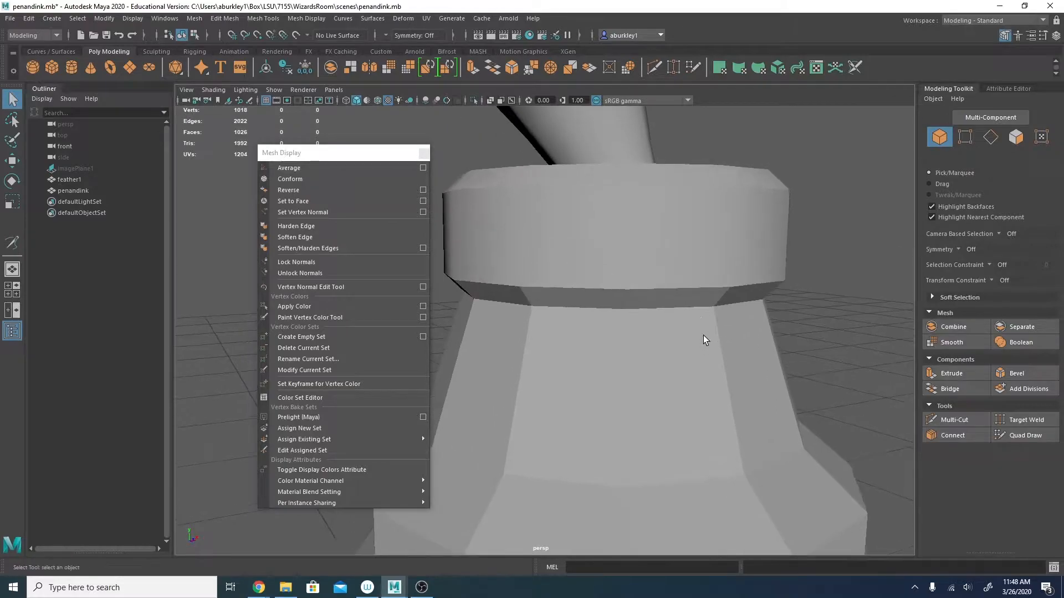
middle_click_drag(664, 309, 666, 330, "alt")
right_click_drag(559, 321, 551, 249)
left_click(637, 339)
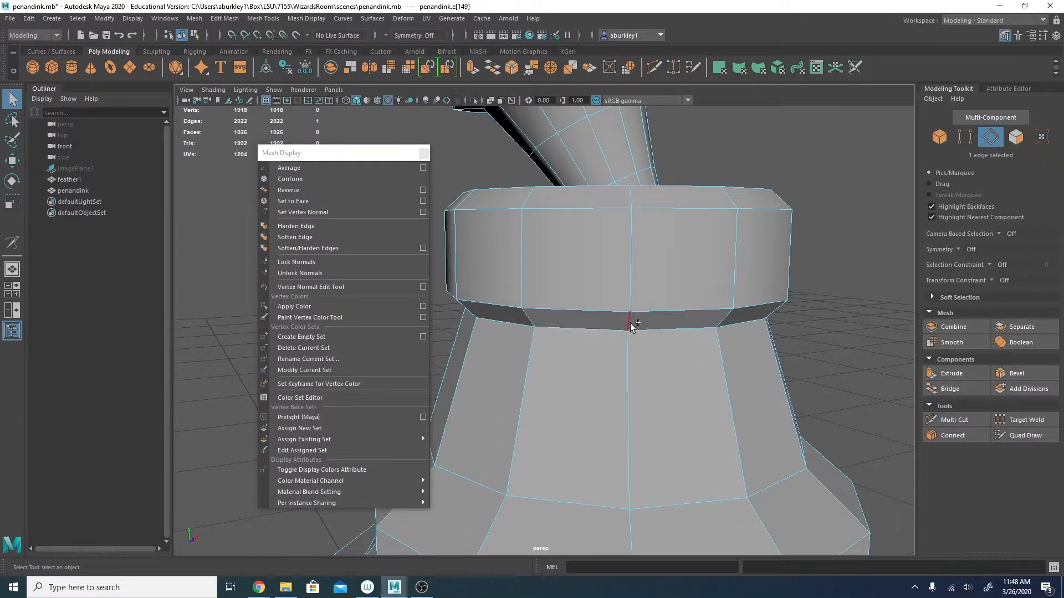
double_click(632, 385)
double_click(710, 385, "shift")
right_click_drag(763, 471, 668, 440, "alt")
middle_click_drag(667, 440, 682, 411, "alt")
left_click(610, 420, "shift")
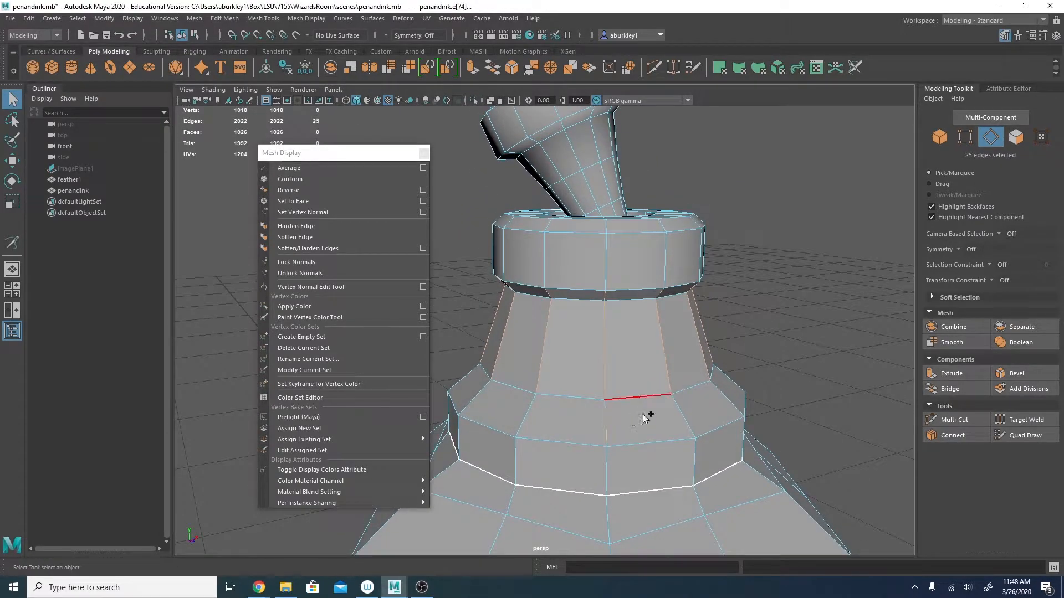
double_click(681, 410, "shift")
left_click(612, 472, "shift")
left_click(308, 237)
right_click_drag(538, 281, 590, 269)
mouse_move(591, 269)
left_mouse_down("alt")
mouse_move(693, 372)
mouse_move(603, 351)
mouse_move(651, 341)
mouse_move(600, 346)
mouse_move(631, 353)
left_mouse_up("alt")
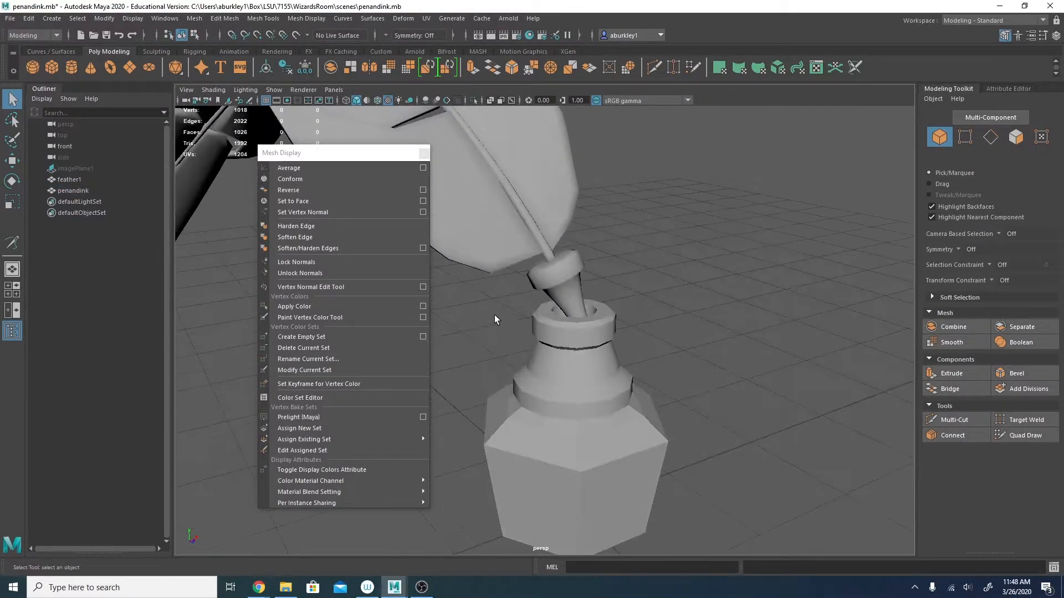
Harden the edge loop around the lower border of the quill's round collar, above the bottle opening.
right_click_drag(494, 320, 635, 226, "alt")
left_click(604, 186)
left_click_drag(632, 291, 631, 264, "alt")
right_click_drag(563, 235, 617, 166, "alt")
double_click(601, 194)
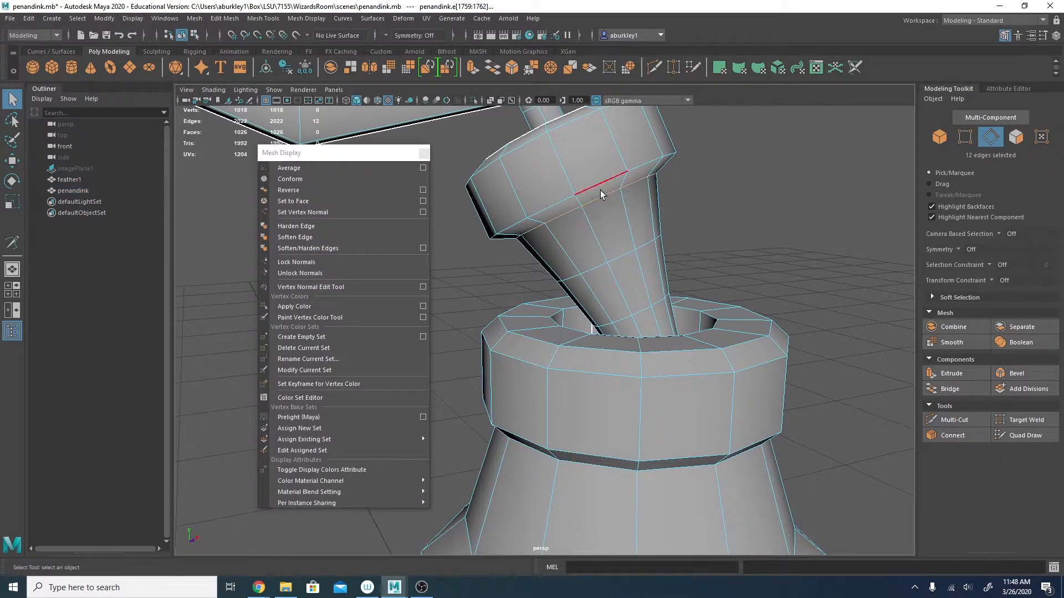
left_click(308, 228)
right_click_drag(600, 223, 657, 208)
left_click_drag(682, 228, 612, 299, "alt")
Soften the edge loops around the quill's round collar above the bottle opening.
left_click(610, 297)
right_click_drag(587, 295, 586, 246)
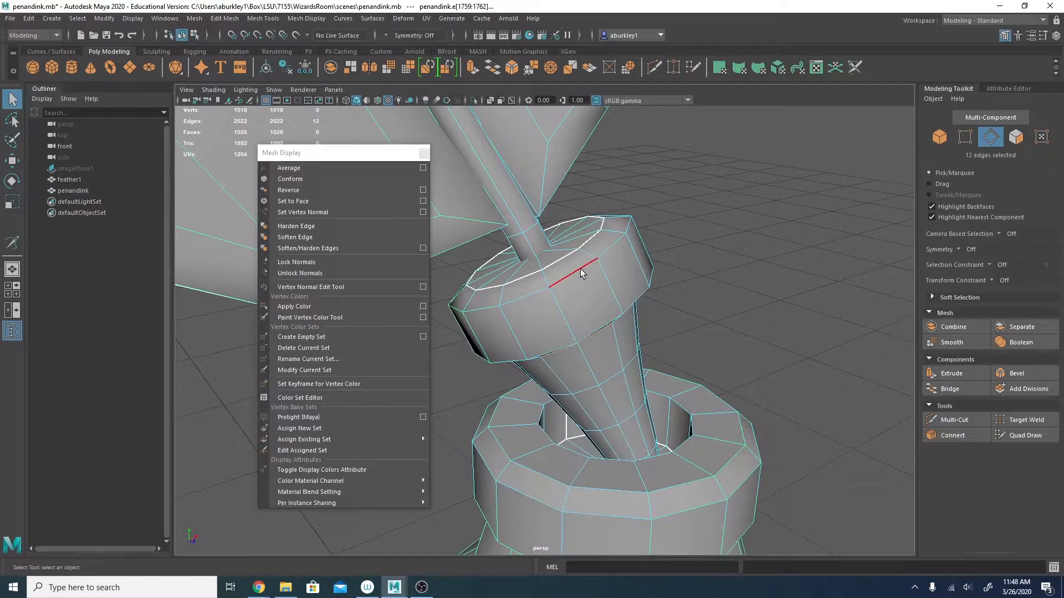
left_click_drag(631, 307, 631, 292, "alt")
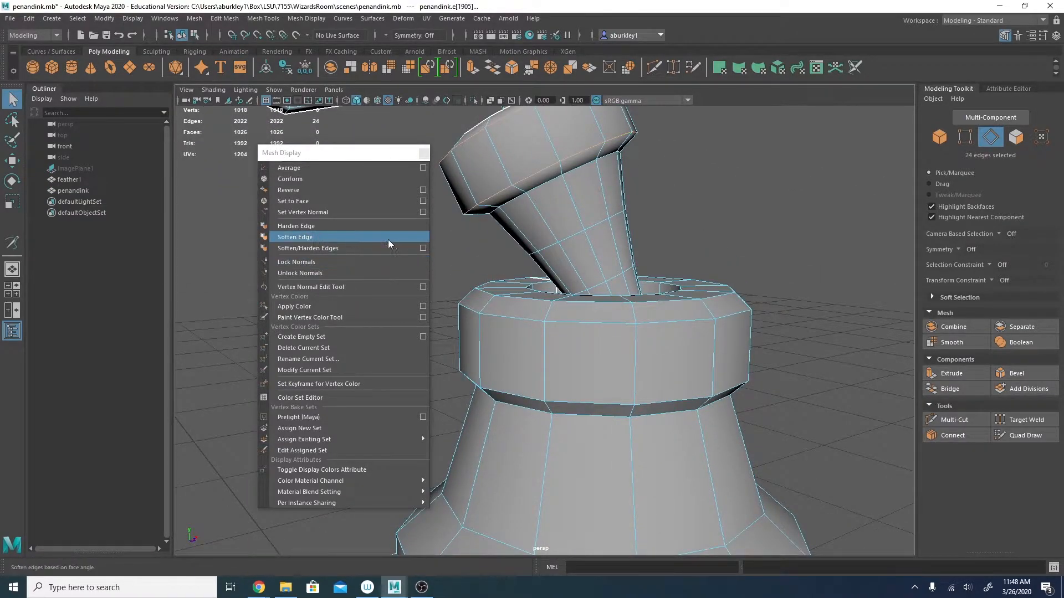
left_click(305, 247)
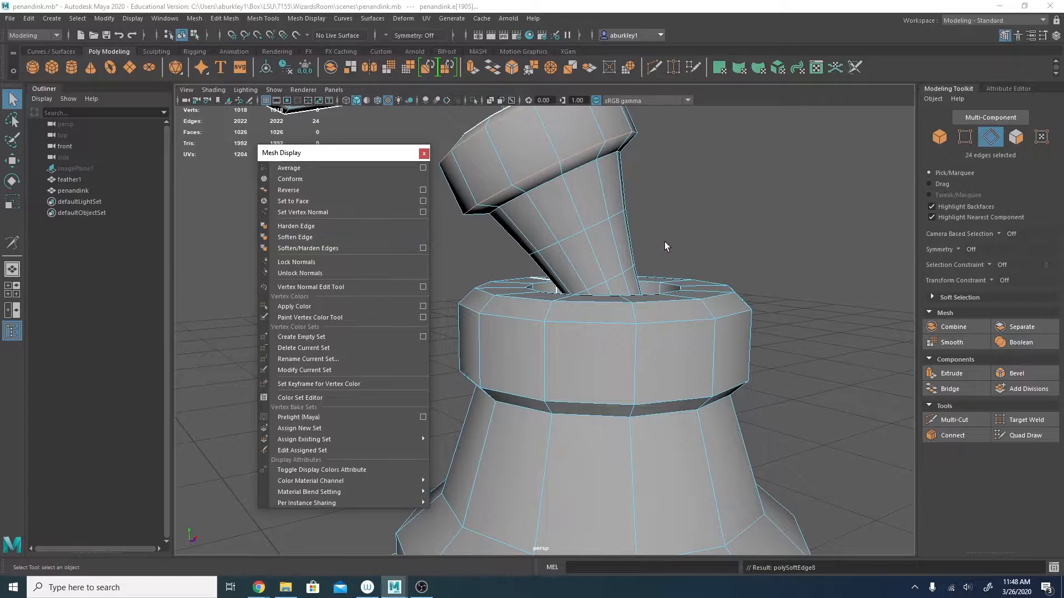
left_click(693, 246)
right_click_drag(623, 228, 685, 213)
left_click(748, 226)
Soften the edges running around and across the bottle's faceted shoulder, just below the flared collar.
right_click_drag(748, 225, 526, 252, "alt")
left_click_drag(526, 243, 500, 273, "alt")
middle_click_drag(532, 330, 549, 262, "alt")
left_click_drag(532, 407, 529, 423, "alt")
right_click_drag(530, 422, 545, 252, "alt")
left_click(544, 366)
double_click(573, 346)
left_click(558, 357, "shift")
left_click(589, 363, "shift")
left_click_drag(697, 377, 520, 348, "alt")
left_click(643, 351, "shift")
left_click(609, 363, "shift")
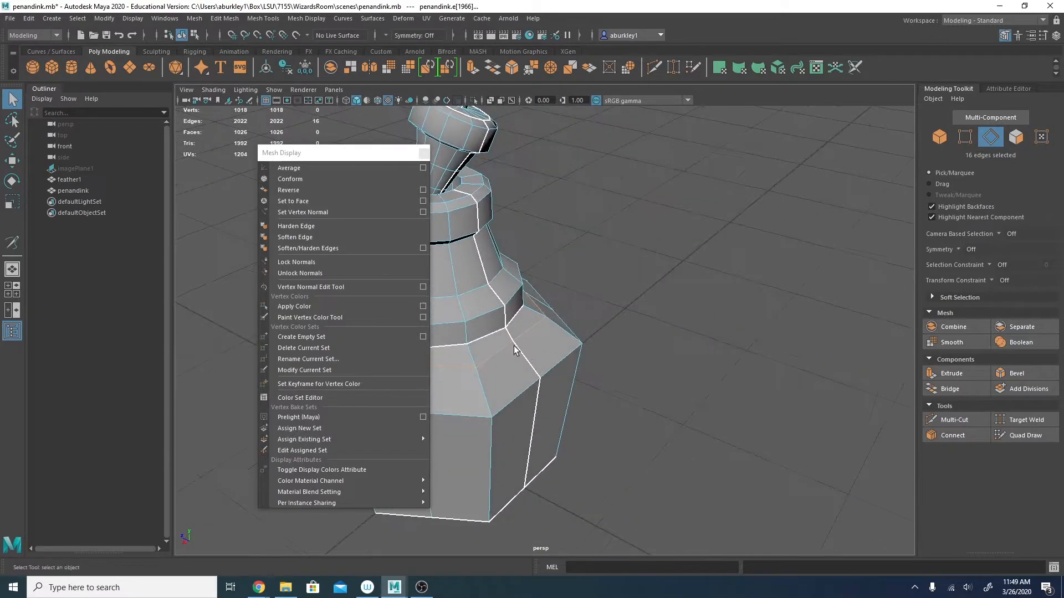
middle_click_drag(602, 335, 640, 326, "alt")
left_click(660, 319, "shift")
mouse_move(719, 338)
left_mouse_down("alt")
mouse_move(613, 337)
mouse_move(454, 294)
left_mouse_up("alt")
mouse_move(454, 294)
right_mouse_down("alt")
mouse_move(576, 301)
mouse_move(614, 320)
mouse_move(641, 291)
right_mouse_up("alt")
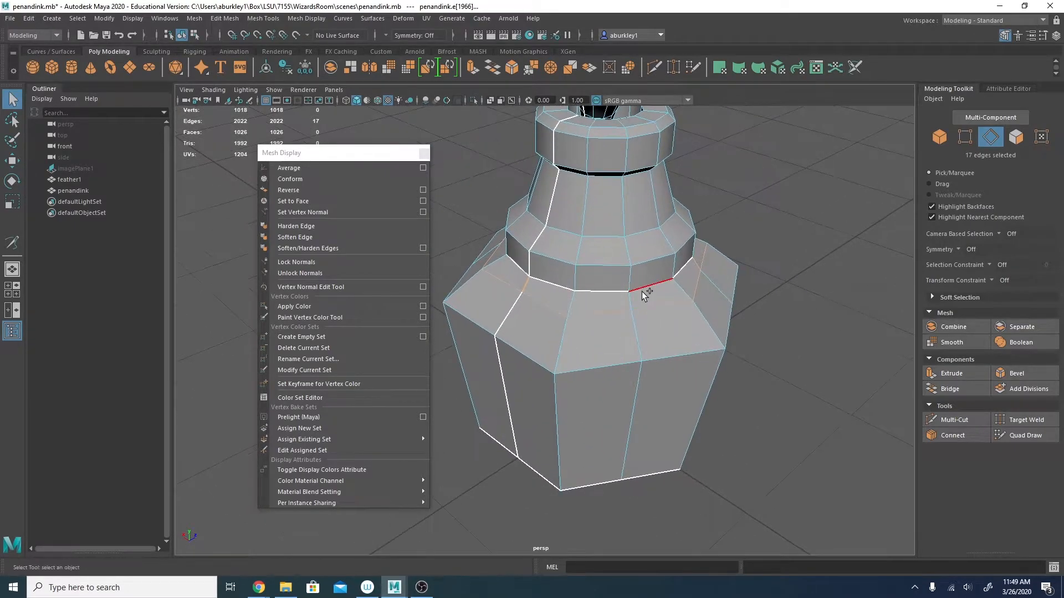
left_click(633, 301, "shift")
left_click_drag(734, 308, 681, 304, "alt")
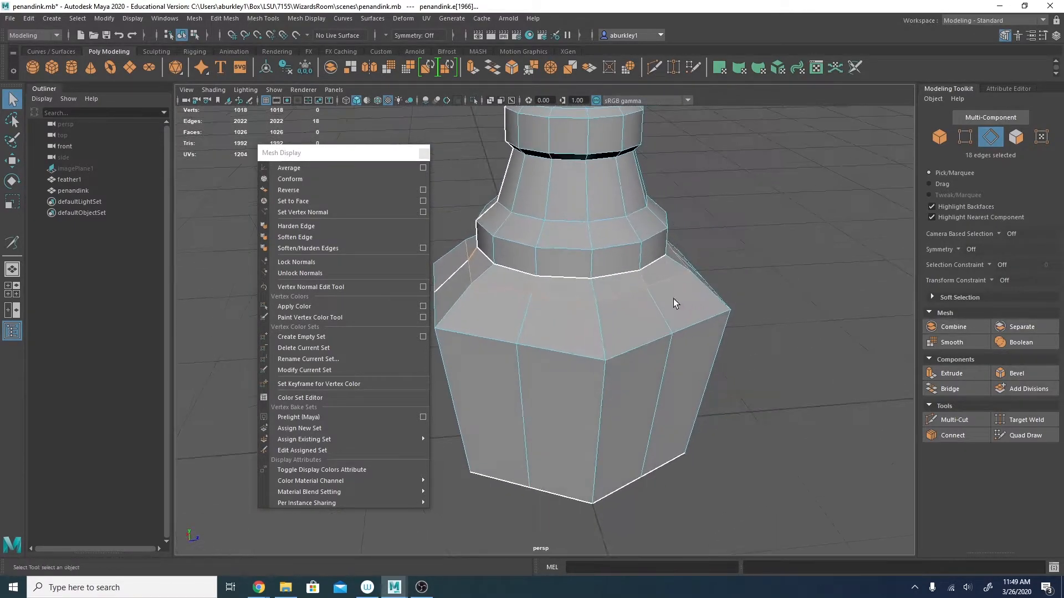
left_click(295, 237)
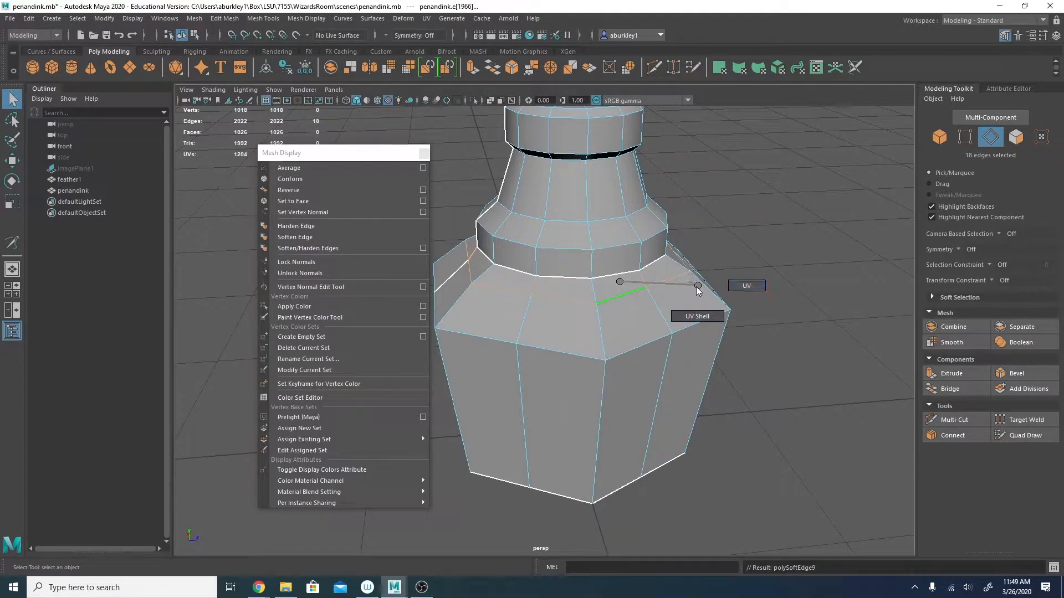
Return to object mode, deselect the model and save the scene.
right_click(615, 281)
right_click_drag(616, 299, 664, 266)
left_click(874, 401)
right_click_drag(873, 402, 643, 353, "alt")
mouse_move(643, 353)
left_mouse_down("alt")
mouse_move(886, 370)
mouse_move(601, 349)
mouse_move(720, 345)
mouse_move(677, 344)
mouse_move(684, 364)
mouse_move(703, 360)
mouse_move(674, 354)
mouse_move(675, 314)
mouse_move(698, 354)
left_mouse_up("alt")
right_click_drag(698, 354, 563, 335, "alt")
middle_click_drag(563, 334, 541, 361, "alt")
key("ctrl+s")
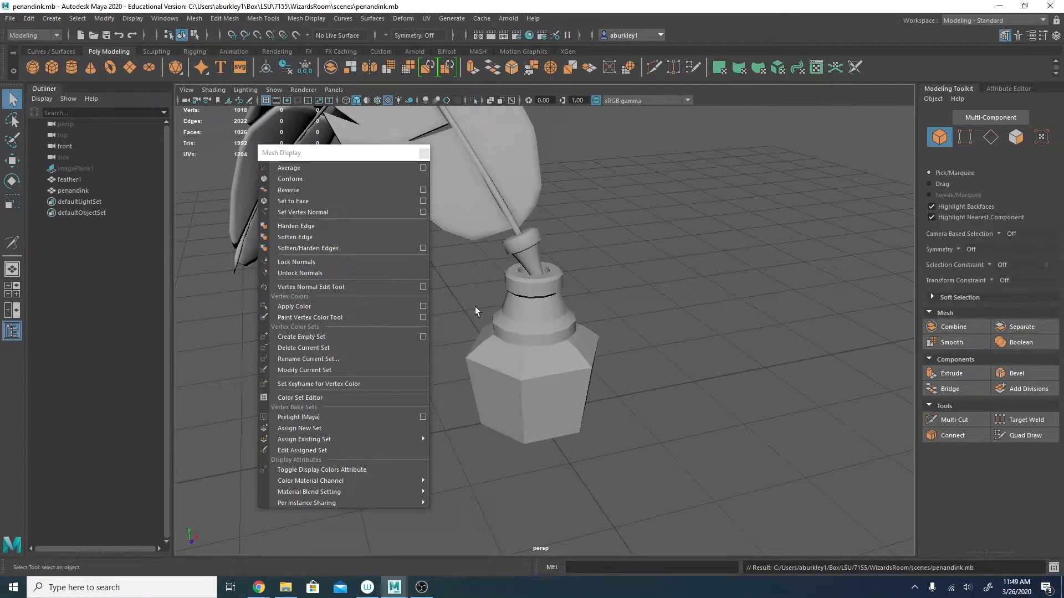
Select the whole pen and ink model and examine its edges and shading from several angles.
left_click(531, 255)
right_click_drag(628, 305, 658, 277, "alt")
left_click_drag(659, 277, 639, 264, "alt")
right_click_drag(639, 264, 588, 244, "alt")
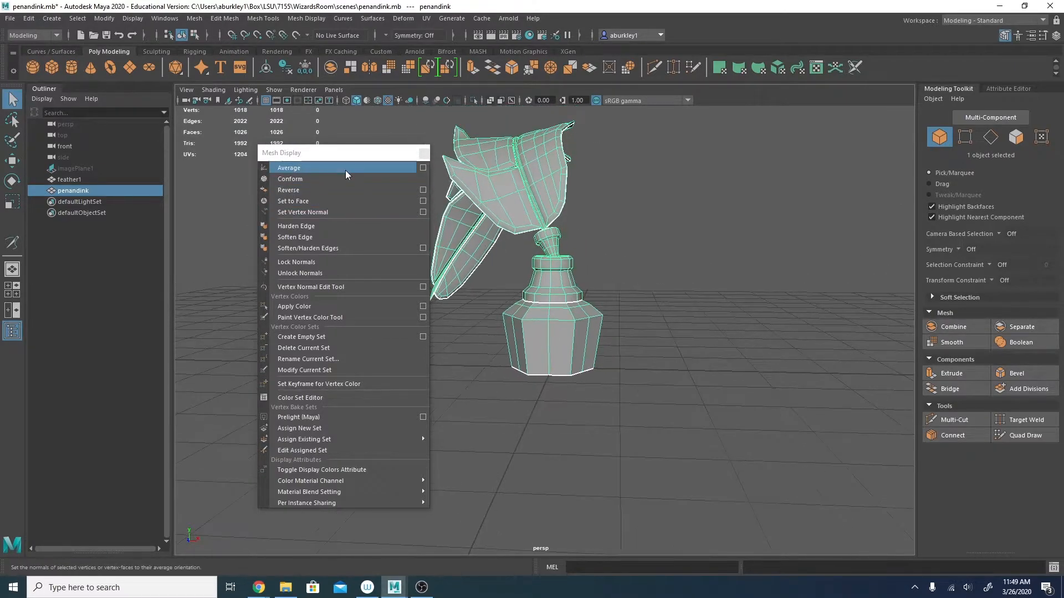
left_click_drag(360, 156, 130, 197)
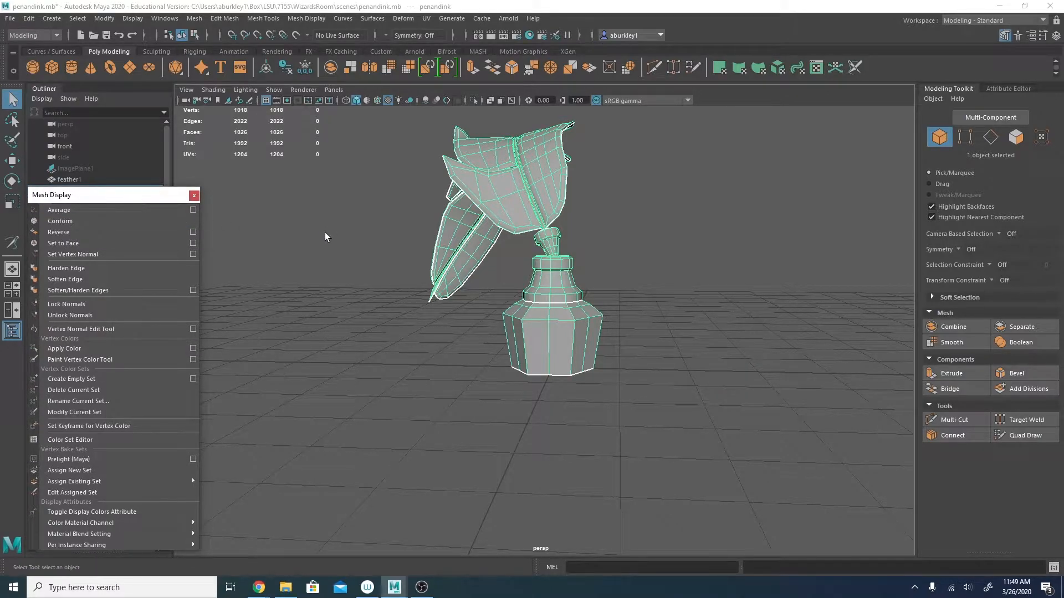
left_click_drag(507, 217, 535, 235, "alt")
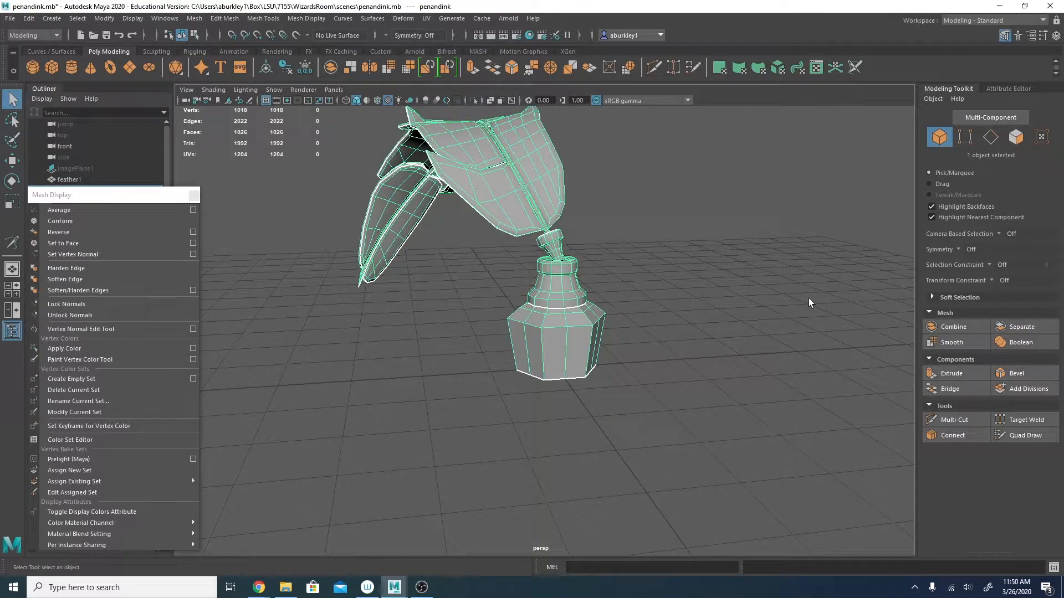
mouse_move(636, 341)
left_mouse_down("alt")
mouse_move(598, 361)
mouse_move(646, 385)
mouse_move(613, 409)
mouse_move(596, 386)
left_mouse_up("alt")
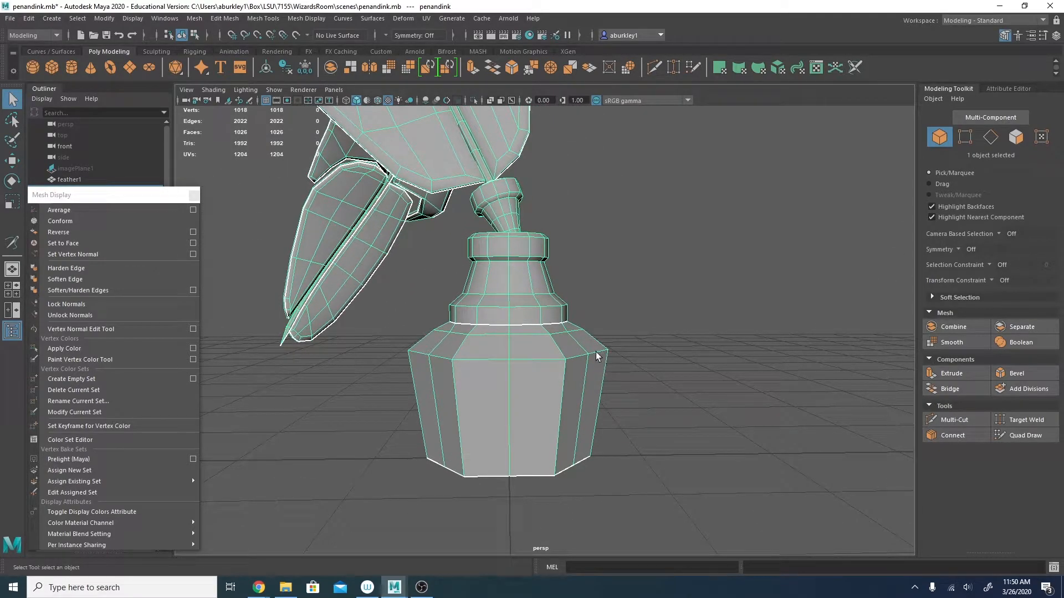
left_click_drag(580, 298, 593, 322, "alt")
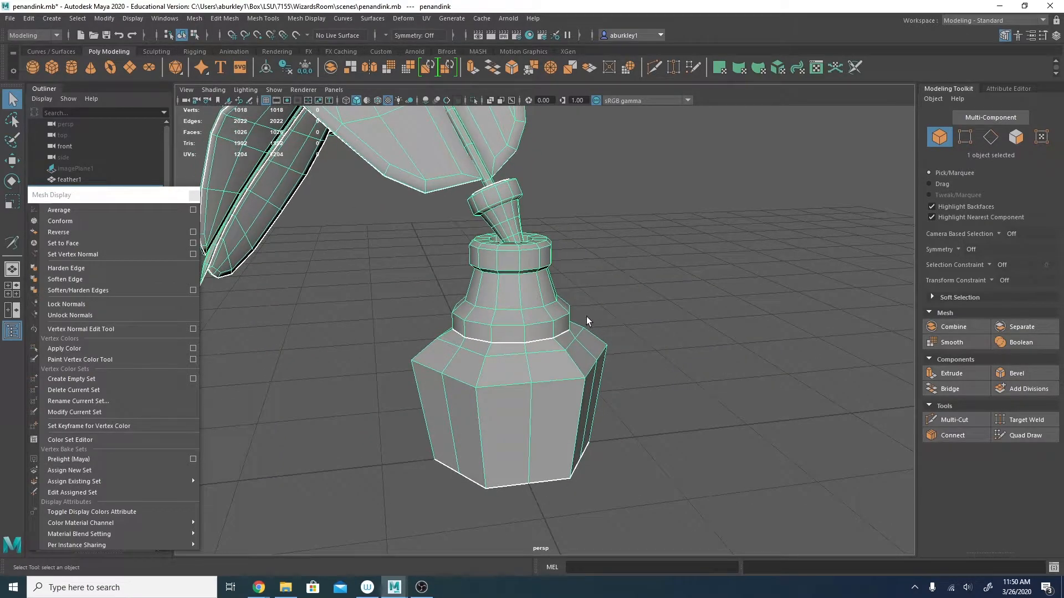
mouse_move(459, 311)
left_mouse_down("alt")
mouse_move(549, 313)
mouse_move(404, 311)
mouse_move(571, 296)
mouse_move(528, 302)
left_mouse_up("alt")
left_click(597, 313)
left_click(529, 332)
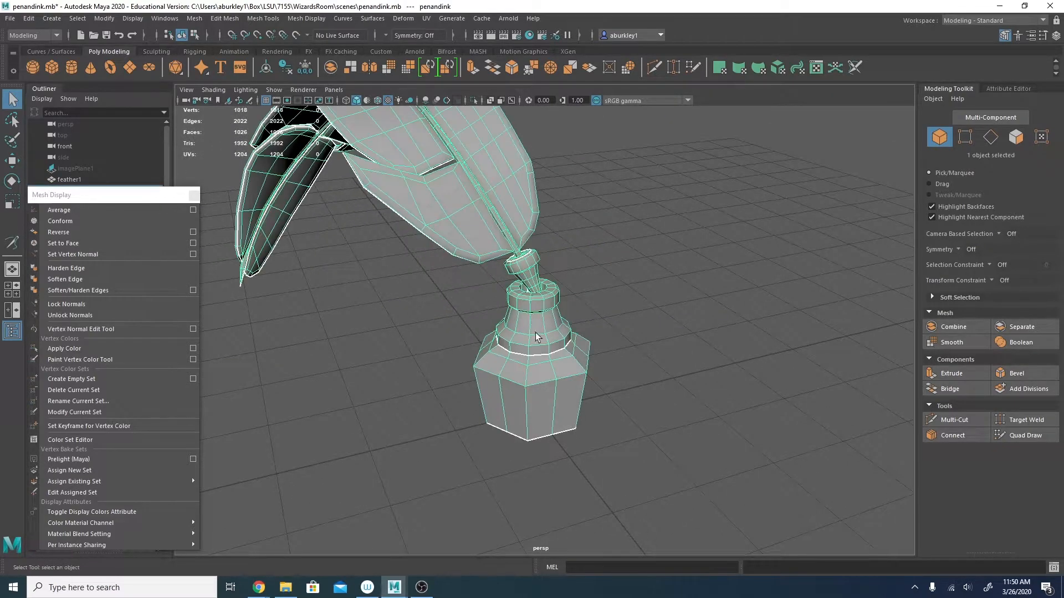
Rename the penandink object to penandink_low and close the floating Mesh Display window.
left_click_drag(133, 200, 556, 210)
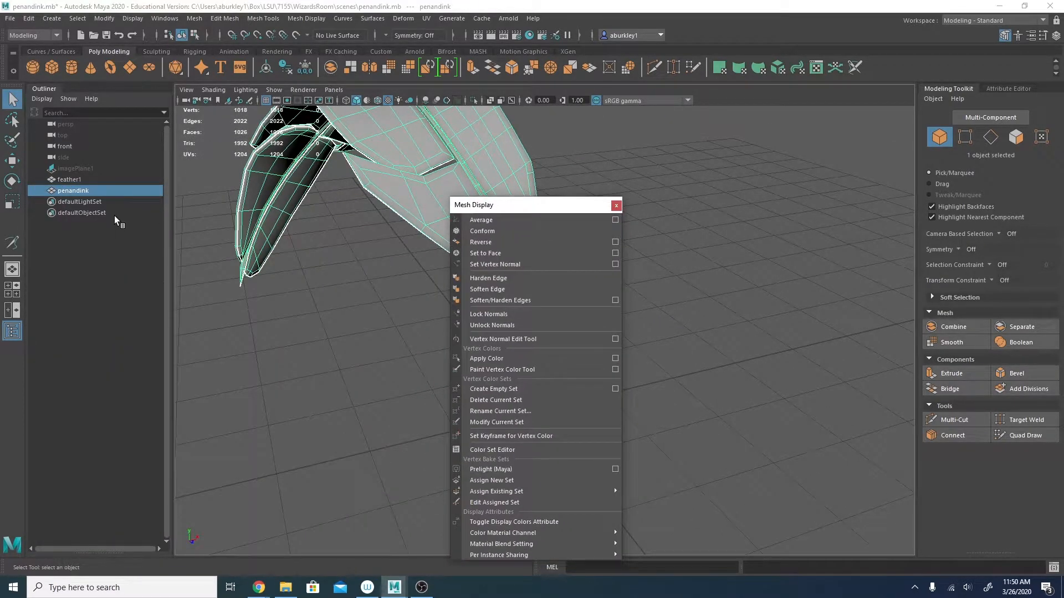
double_click(88, 191)
left_click(98, 192)
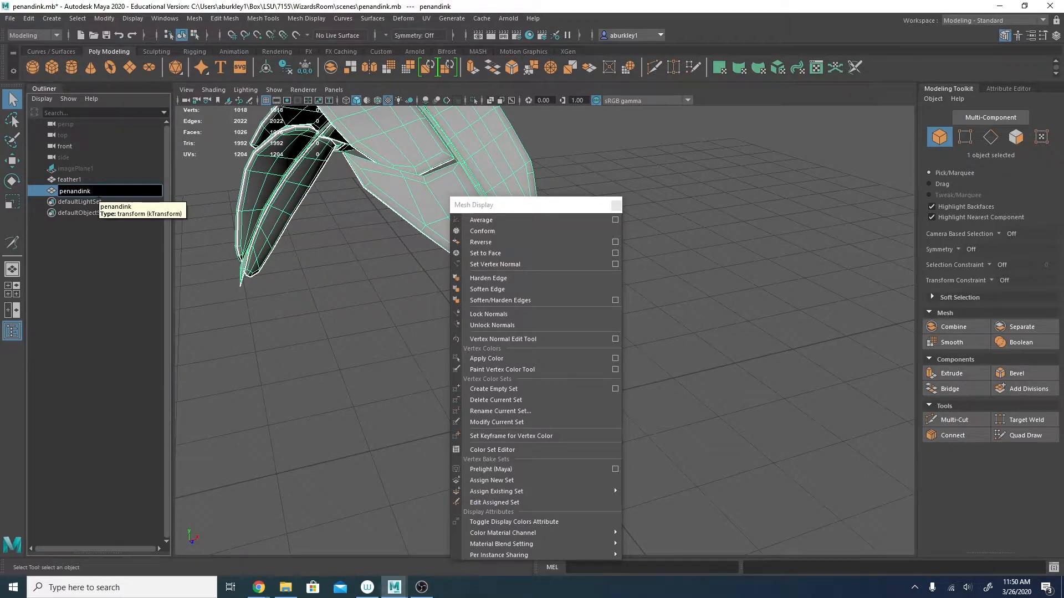
type("_low")
key("Return")
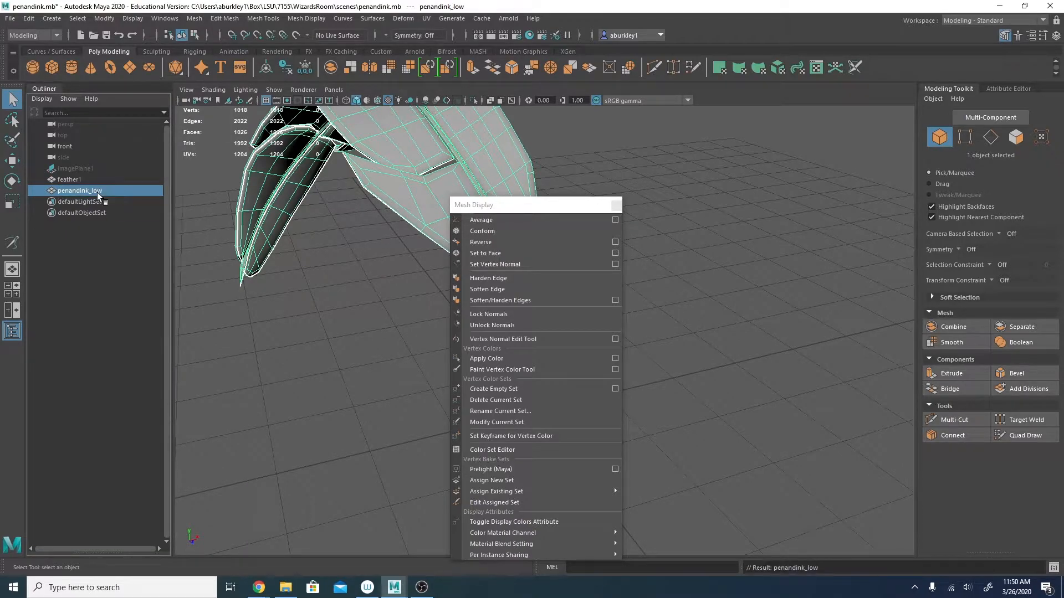
left_click(614, 206)
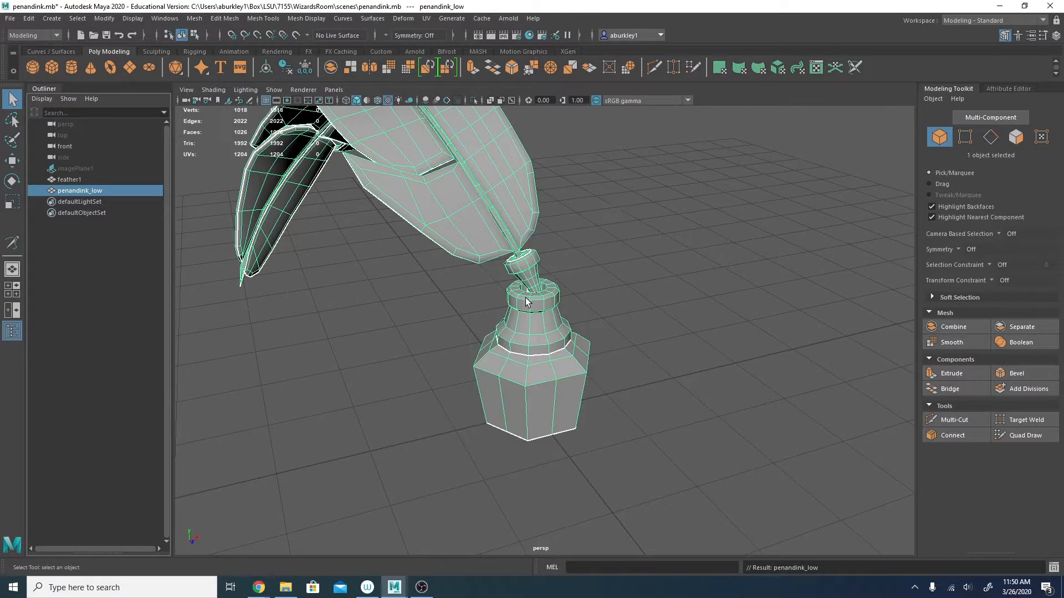
Duplicate penandink_low and rename the copy penandink_high.
key("ctrl+d")
double_click(107, 202)
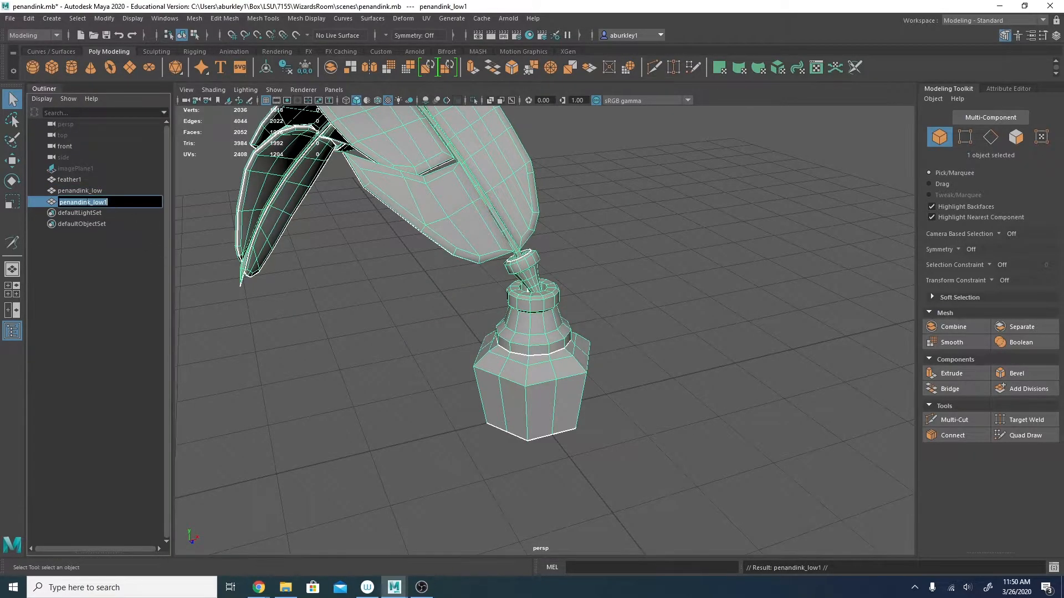
type("l")
type("high")
key("Return")
Hide penandink_low and select the visible penandink_high mesh.
left_click(92, 191)
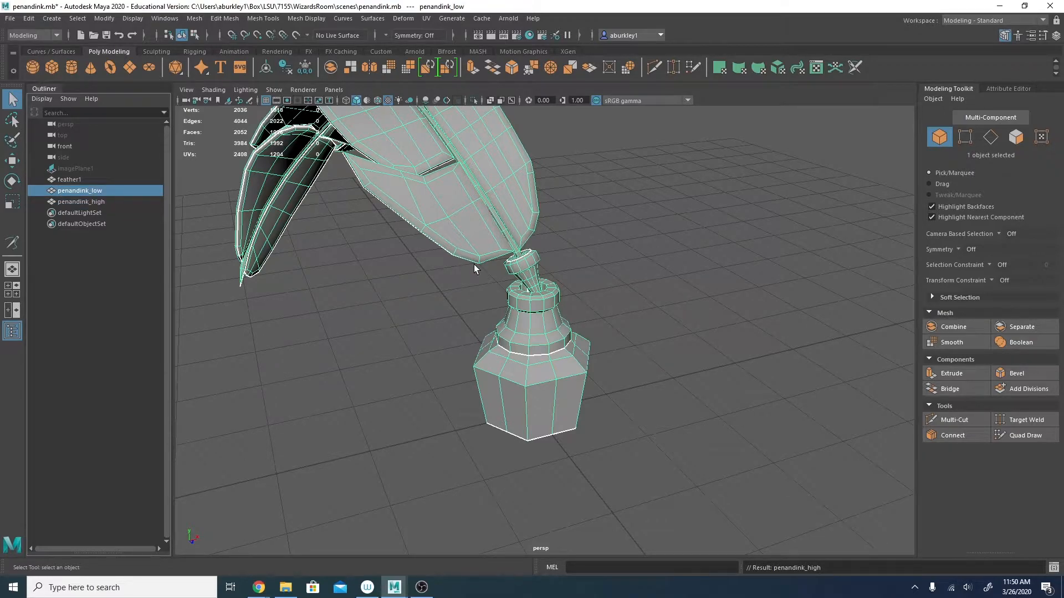
key("ctrl+h")
left_click(493, 255)
Preview penandink_high as a smoothed mesh, inspect the feather and bottle, and return to the unsmoothed display.
left_click_drag(607, 273, 401, 304, "alt")
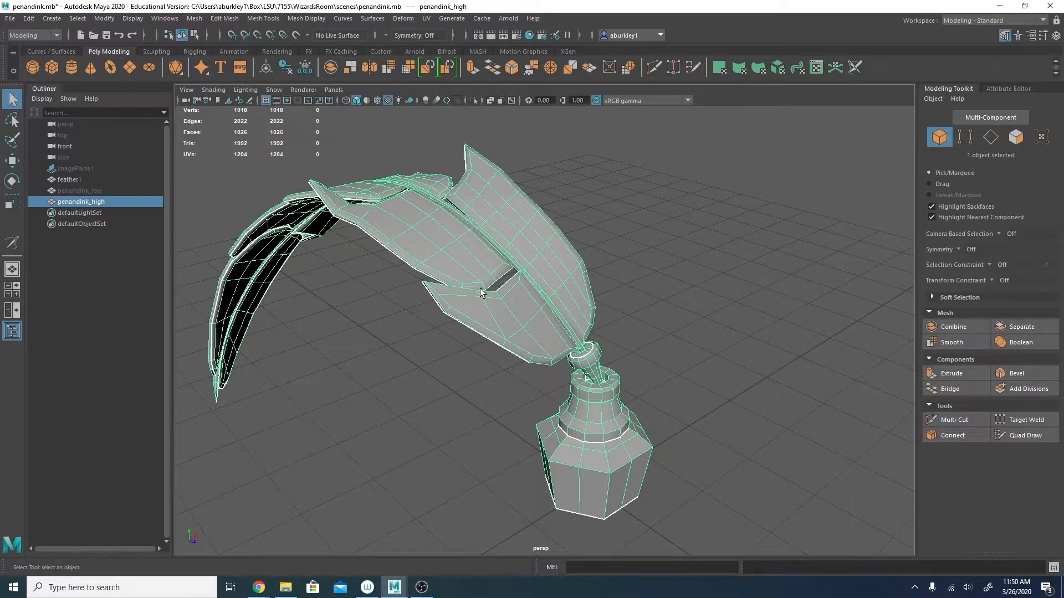
left_click_drag(494, 261, 423, 274, "alt")
key("3")
right_click_drag(401, 281, 576, 291, "alt")
middle_click_drag(545, 291, 546, 240, "alt")
left_click_drag(444, 302, 549, 297, "alt")
right_click_drag(715, 310, 500, 289, "alt")
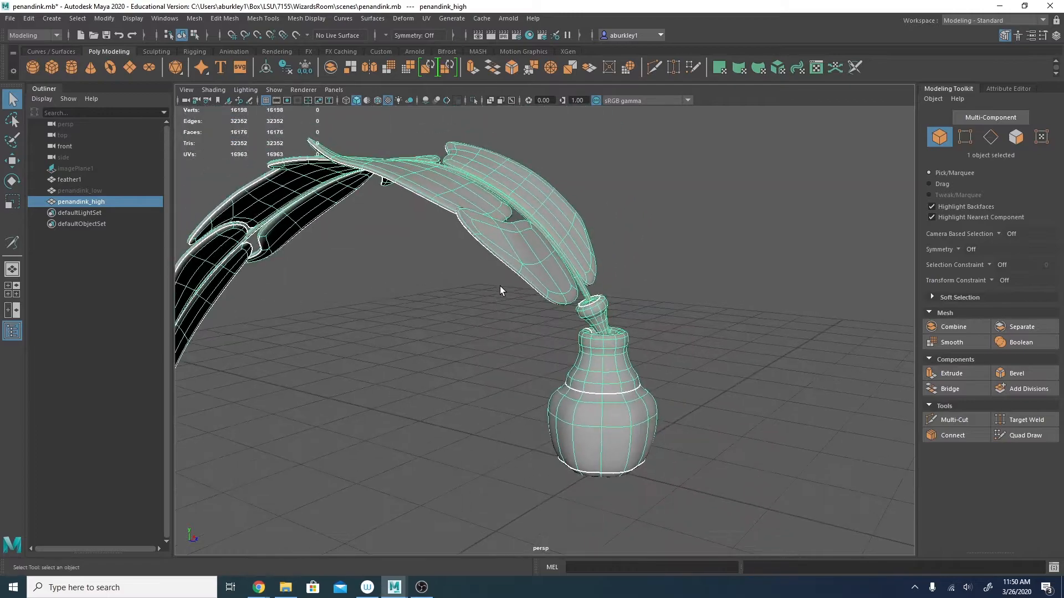
left_click(195, 19)
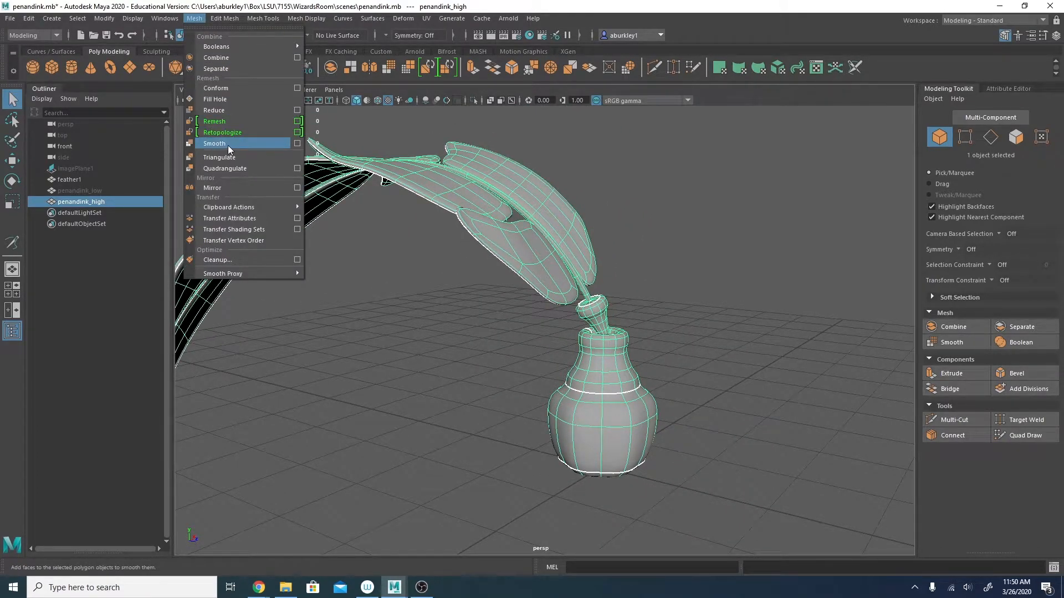
left_click_drag(570, 197, 555, 219, "alt")
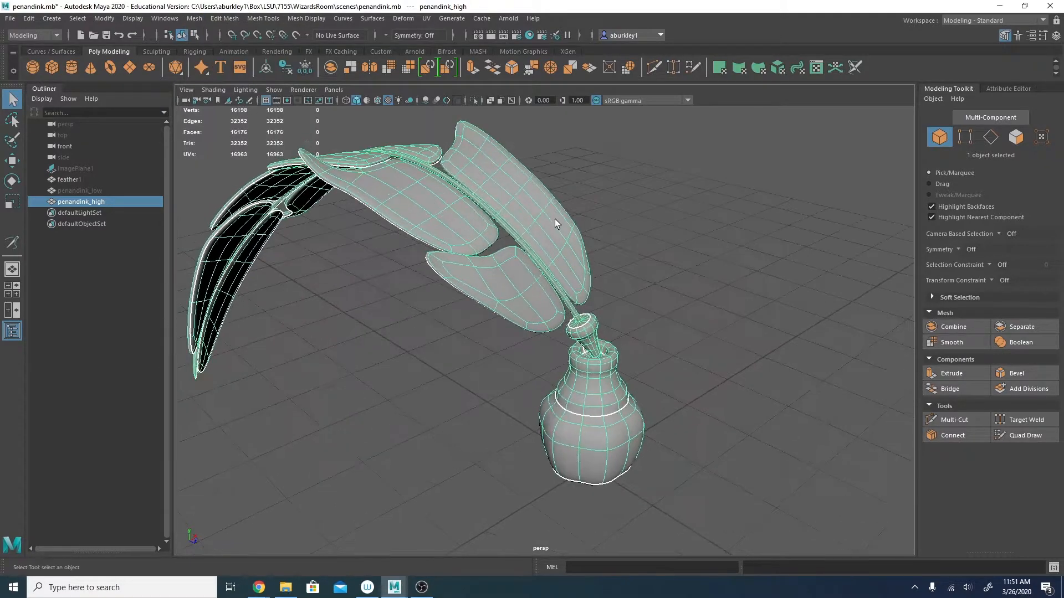
key("1")
Try to apply the Smooth operation to the penandink_high mesh.
left_click(194, 19)
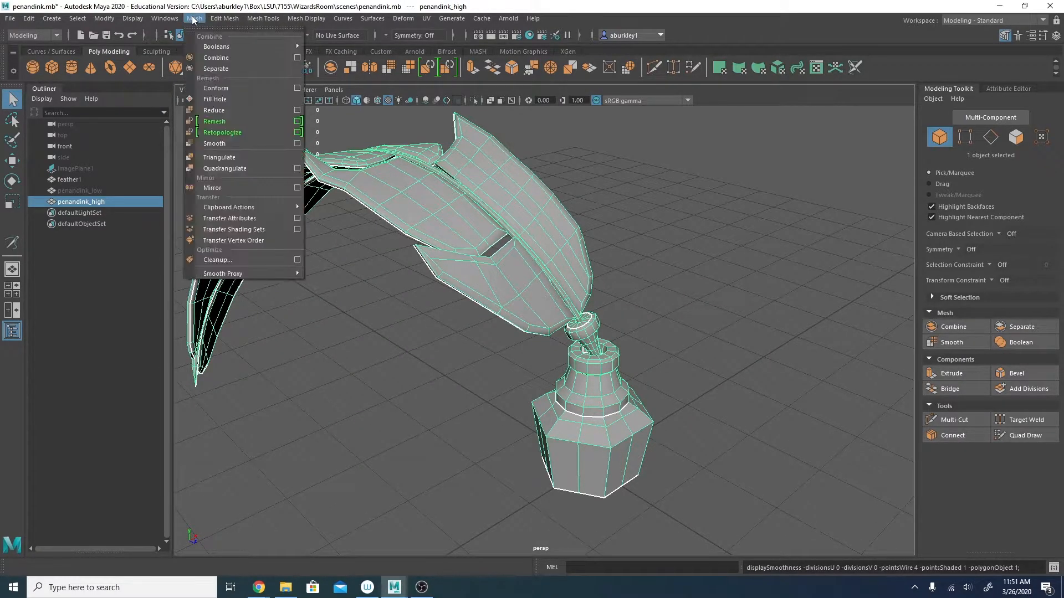
left_click(217, 142)
left_click_drag(497, 217, 607, 246, "alt")
left_click(608, 246)
right_click_drag(493, 245, 525, 214)
mouse_move(499, 242)
left_mouse_down("alt")
mouse_move(600, 247)
mouse_move(444, 228)
mouse_move(572, 264)
mouse_move(581, 304)
mouse_move(532, 223)
mouse_move(682, 230)
mouse_move(631, 225)
mouse_move(613, 270)
mouse_move(404, 244)
mouse_move(583, 235)
mouse_move(527, 224)
mouse_move(445, 266)
left_mouse_up("alt")
left_click(505, 274)
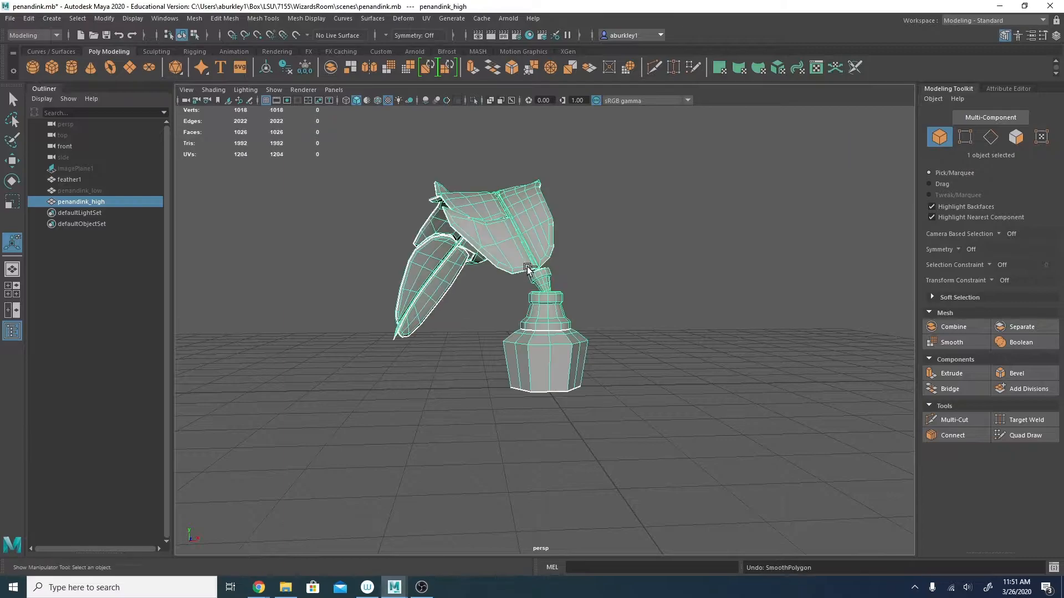
Turn on the smooth mesh preview for penandink_high and inspect the rounding of the bottle and quill collar.
right_click_drag(506, 248, 565, 248, "alt")
left_click_drag(518, 191, 505, 225, "alt")
key("3")
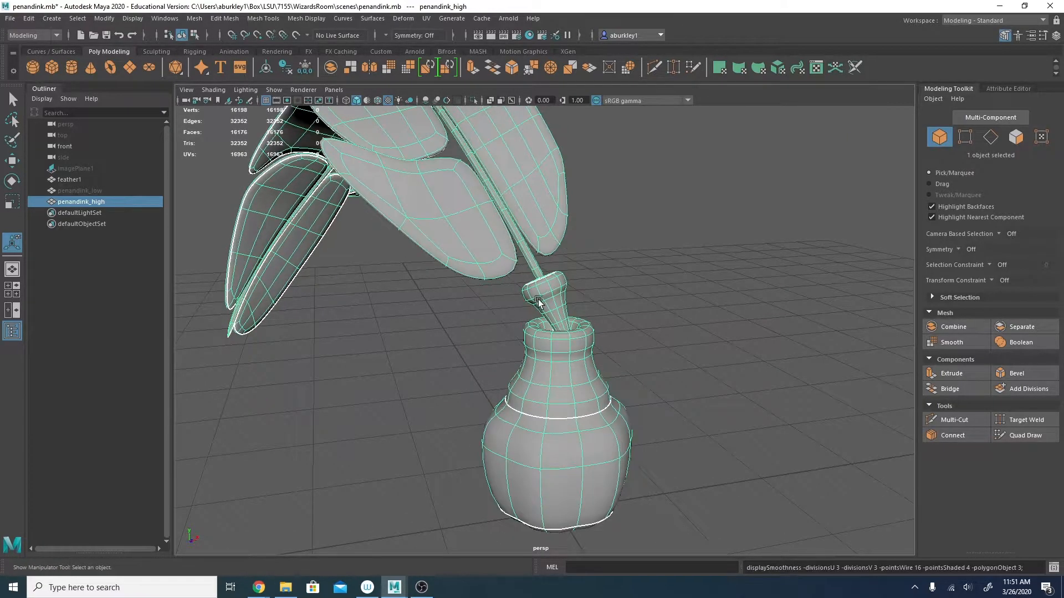
left_click_drag(537, 297, 548, 327, "alt")
middle_click_drag(549, 328, 504, 231, "alt")
right_click_drag(504, 231, 551, 273, "alt")
mouse_move(550, 274)
left_mouse_down("alt")
mouse_move(575, 280)
mouse_move(537, 265)
mouse_move(512, 271)
left_mouse_up("alt")
right_click_drag(517, 264, 548, 261, "alt")
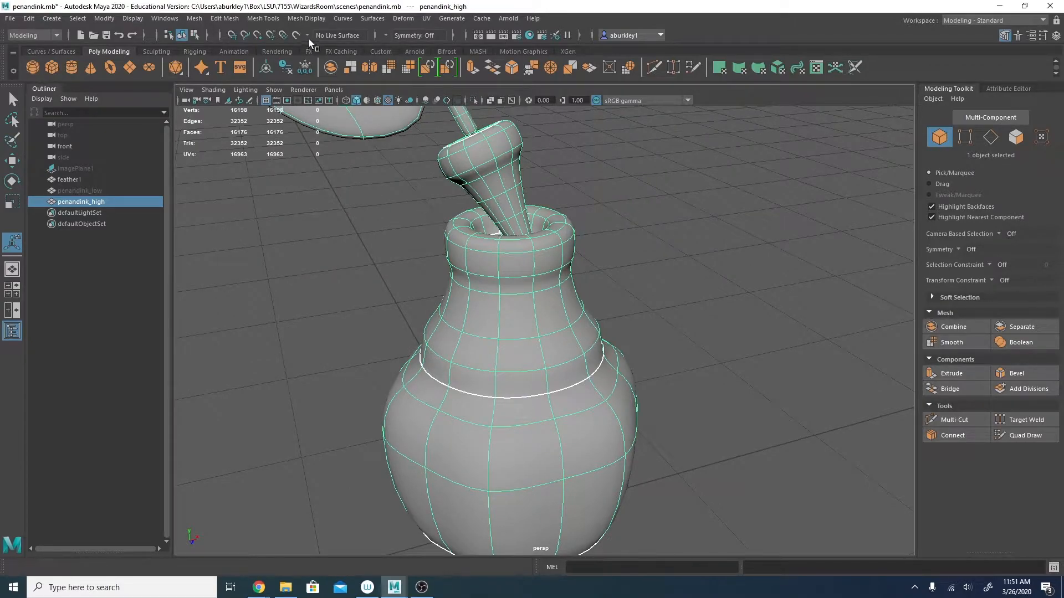
Switch to edge selection and select the edge loop around the inner rim of the bottle's mouth on penandink_high.
right_click_drag(478, 244, 490, 204)
double_click(488, 262)
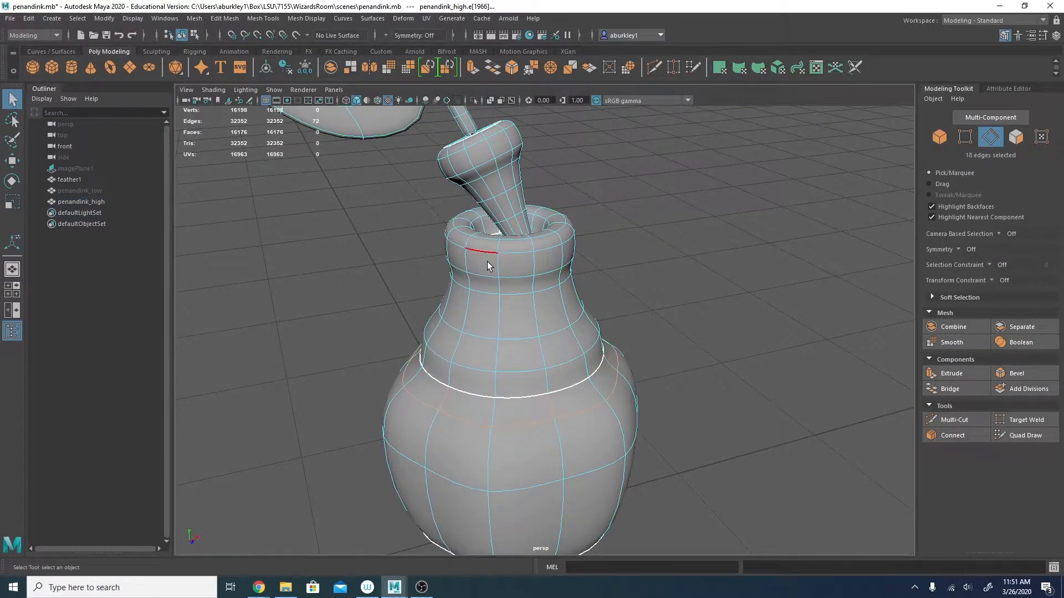
key("1")
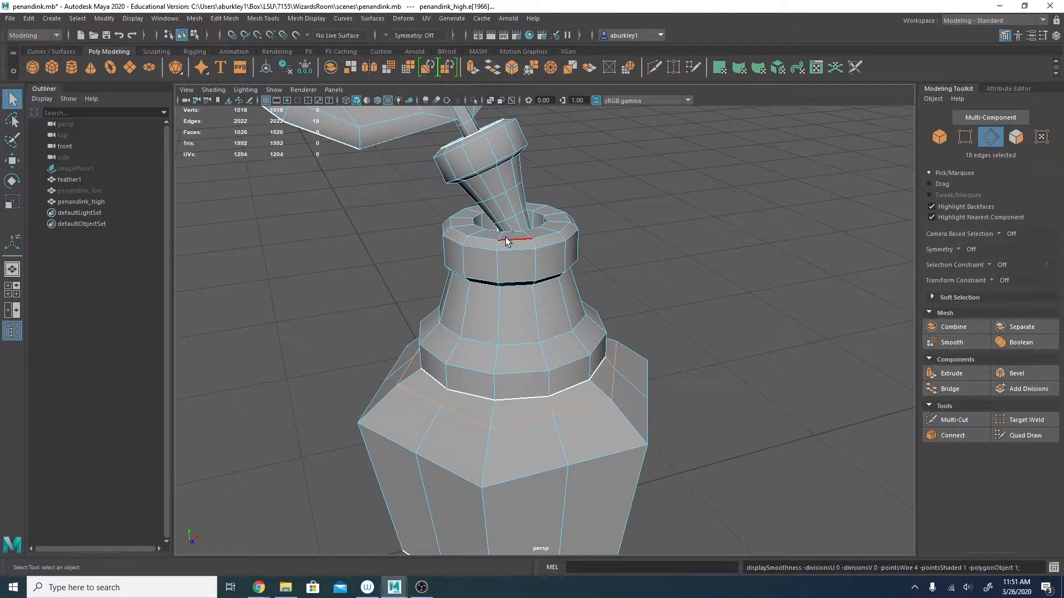
double_click(487, 232)
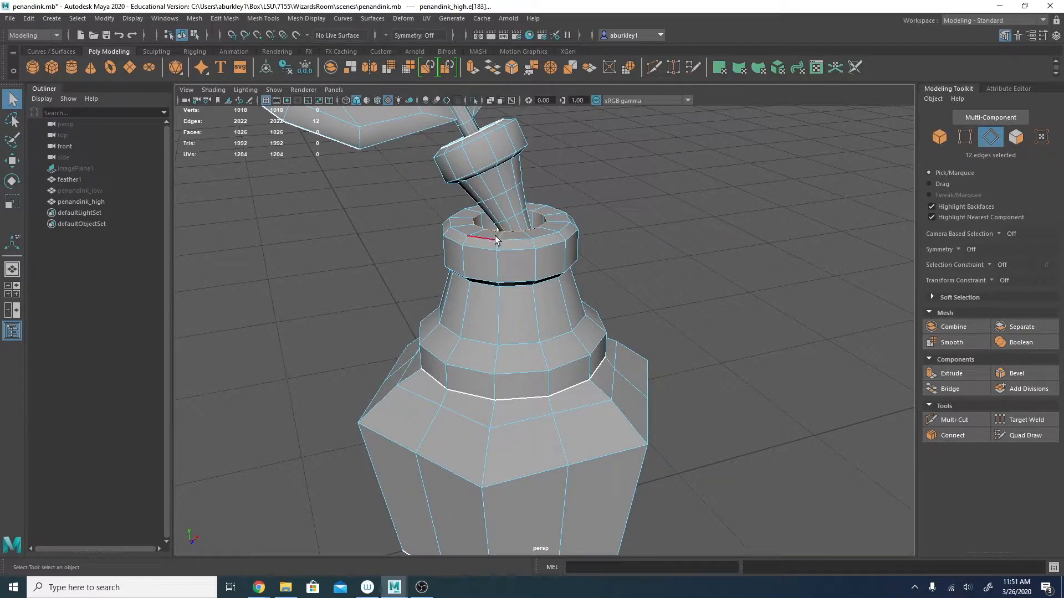
key("3")
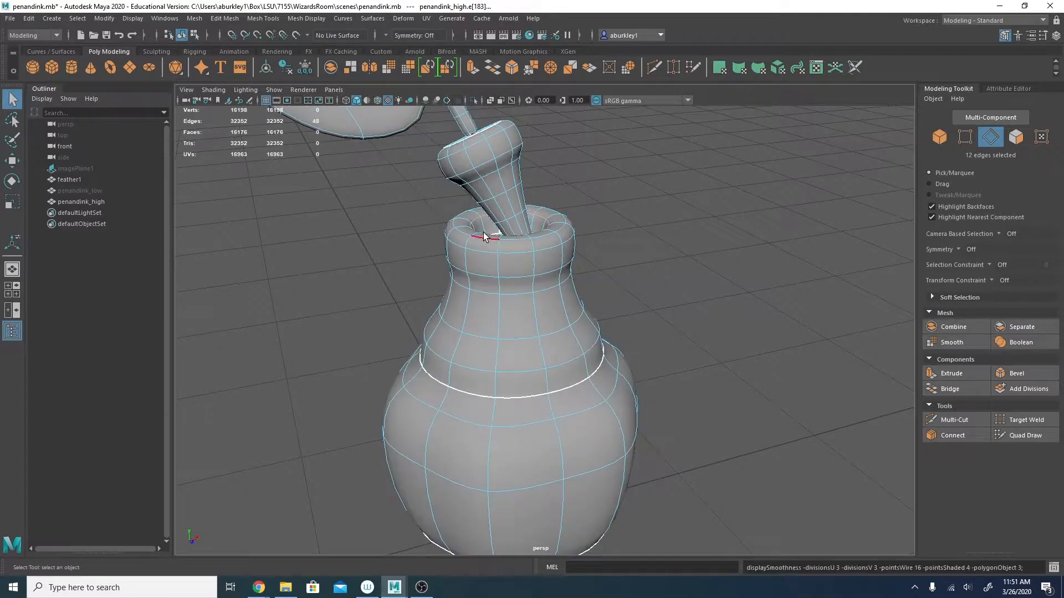
right_click_drag(486, 237, 541, 218, "alt")
middle_click_drag(541, 218, 555, 324, "alt")
Crease the selected inner rim loop of the bottle's mouth with the Crease Tool.
left_click(217, 20)
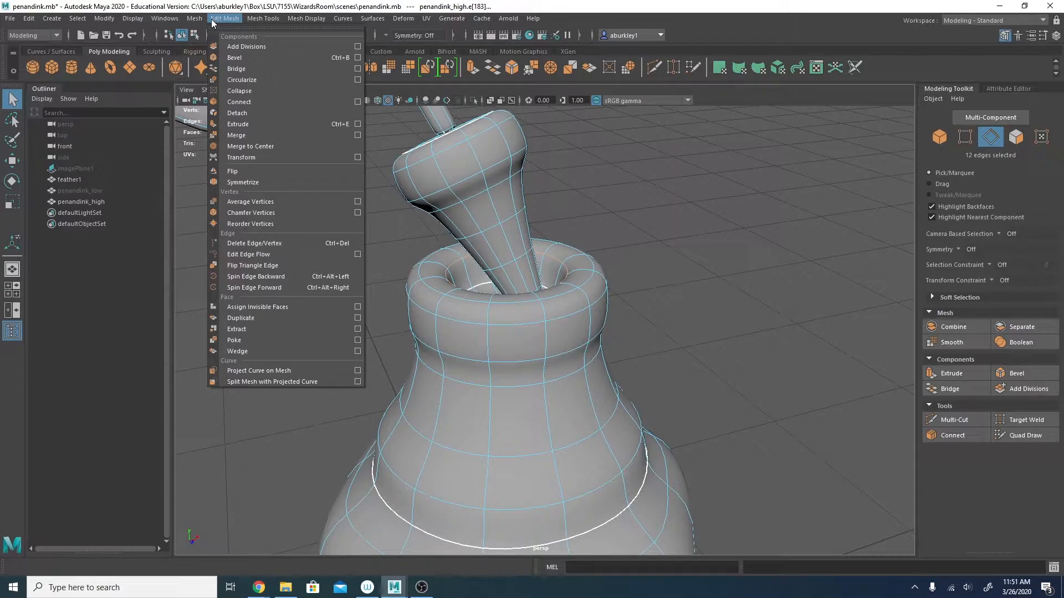
mouse_move(194, 20)
mouse_move(263, 19)
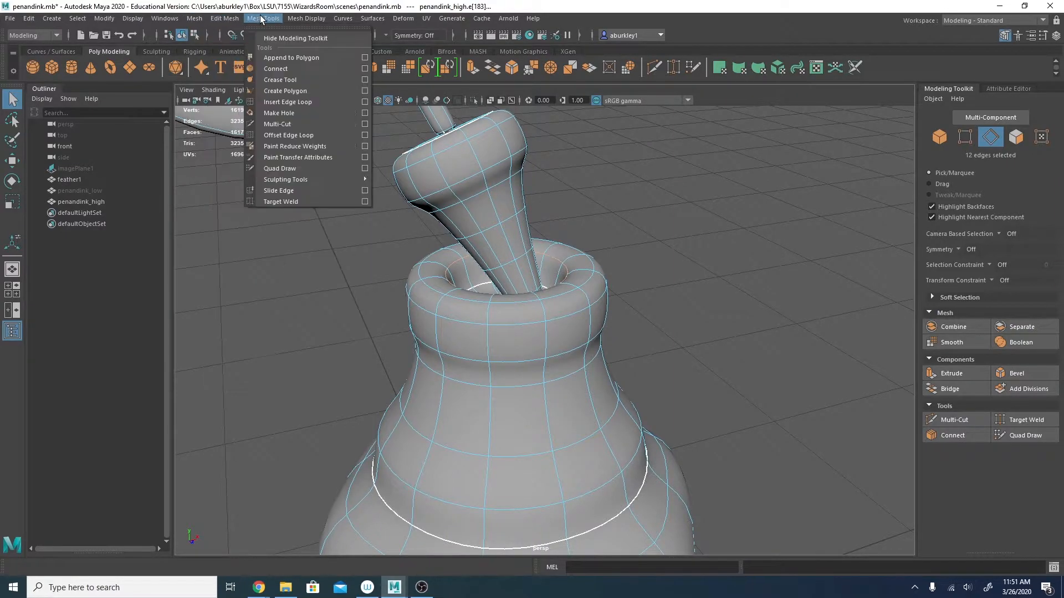
left_click(282, 81)
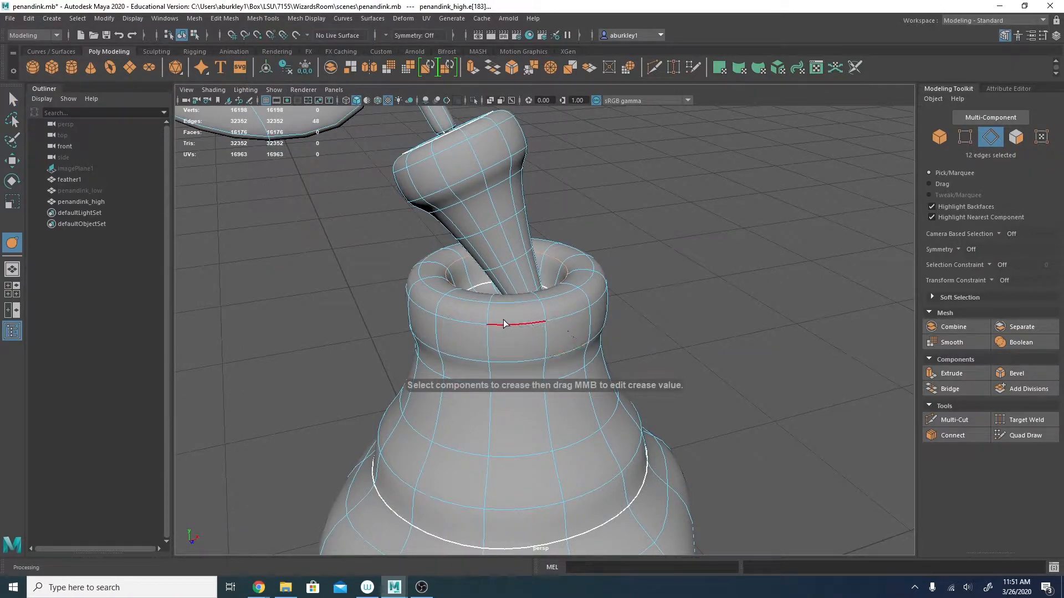
middle_click_drag(465, 328, 328, 339)
middle_click_drag(260, 337, 737, 339)
right_click_drag(546, 266, 597, 261, "alt")
left_click_drag(597, 261, 610, 264, "alt")
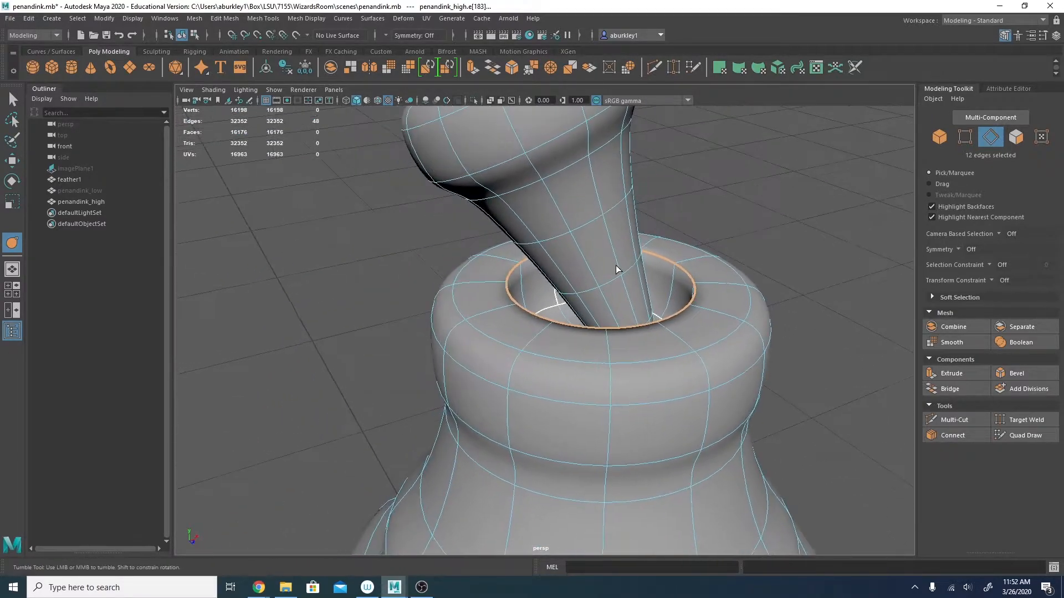
Crease the edge loop deeper inside the bottle's mouth, below the inner rim.
double_click(546, 308)
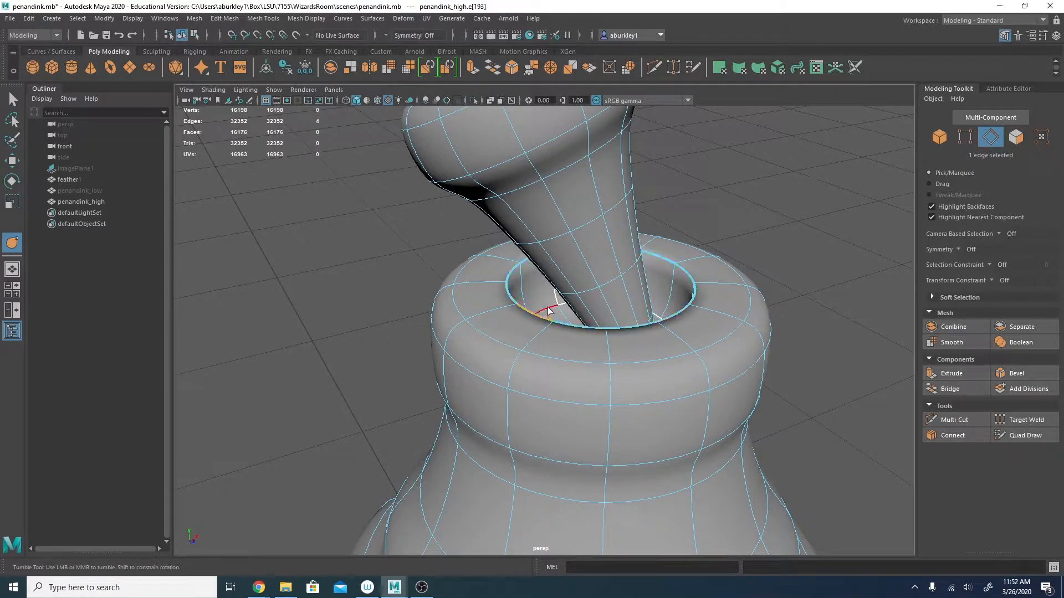
left_click_drag(580, 328, 535, 340, "alt")
middle_click_drag(536, 340, 796, 361)
left_click_drag(667, 348, 679, 336, "alt")
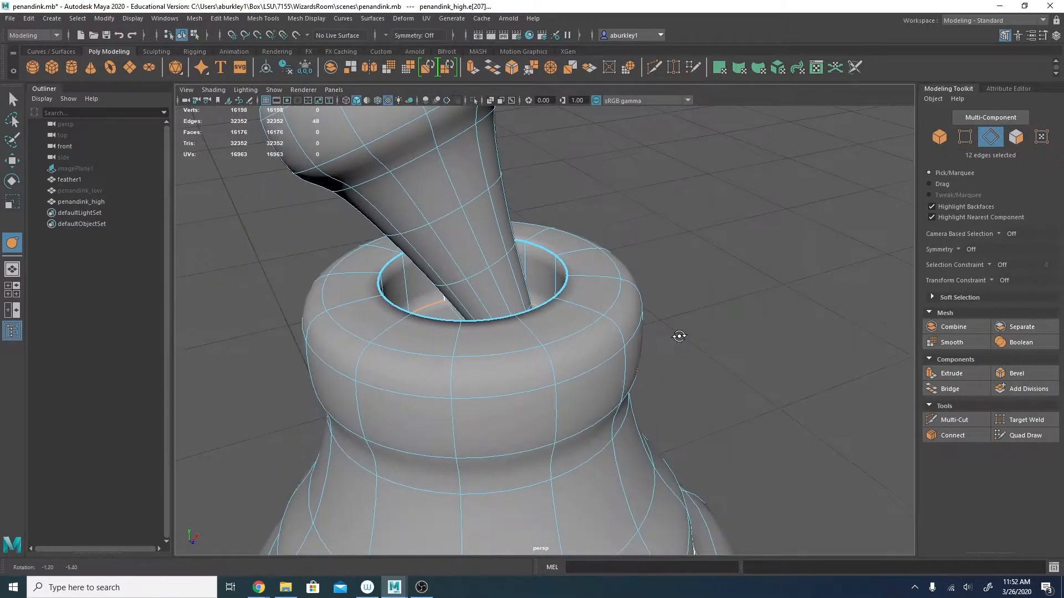
Crease the outer loop on the lip's top face and the loop just below it on the lip's side.
double_click(602, 315)
middle_click_drag(682, 376, 944, 379)
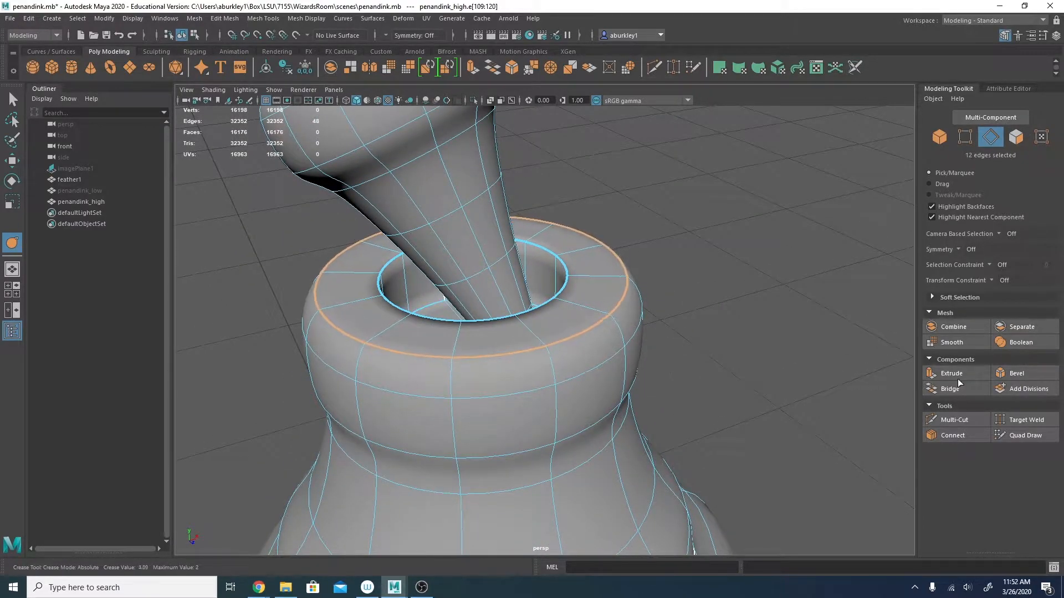
double_click(603, 363)
middle_click_drag(681, 355, 851, 371)
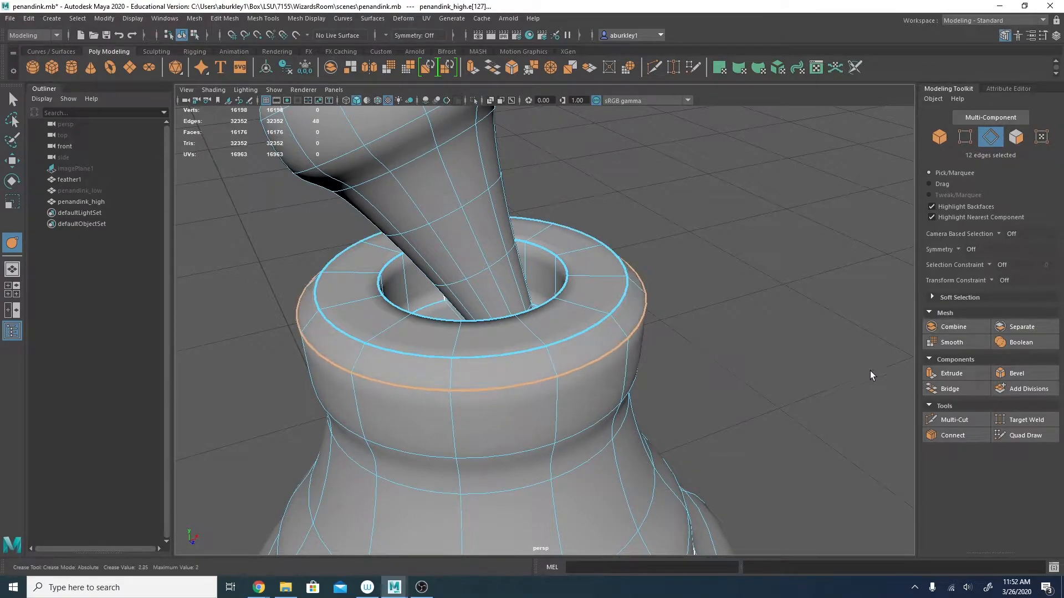
left_click_drag(744, 385, 743, 372, "alt")
Crease the edge loops at the lip's lower edge and where the lip meets the neck.
double_click(557, 301)
double_click(578, 346)
middle_click_drag(665, 325, 929, 329)
left_click_drag(688, 332, 679, 320, "alt")
right_click_drag(679, 320, 561, 310, "alt")
mouse_move(560, 310)
left_mouse_down("alt")
mouse_move(571, 292)
mouse_move(566, 301)
left_mouse_up("alt")
right_click_drag(566, 300, 606, 321, "alt")
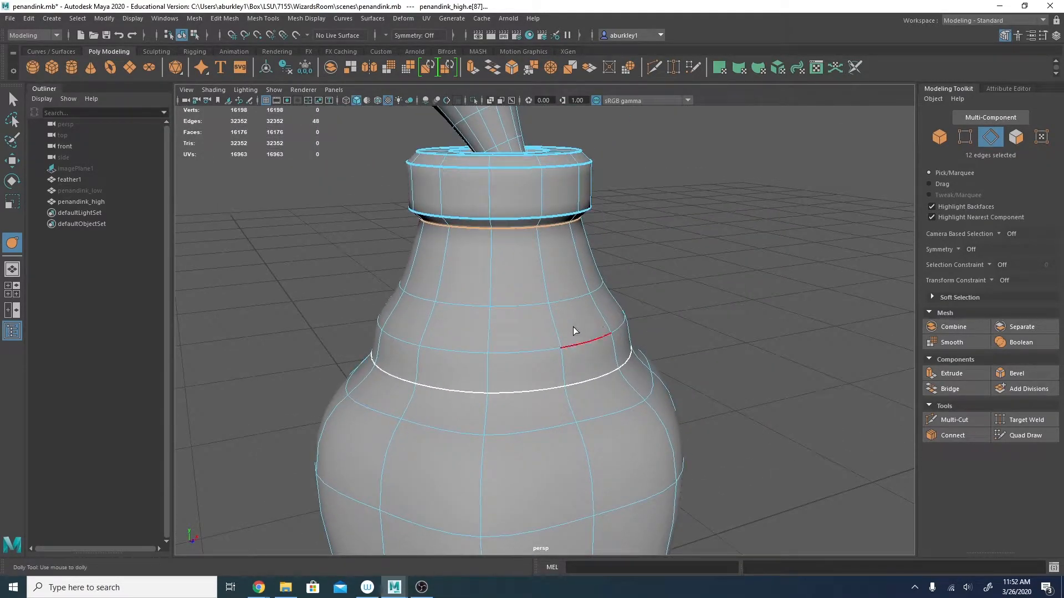
Crease the edge loop at the base of the bottle's neck, above the wider ring.
key("1")
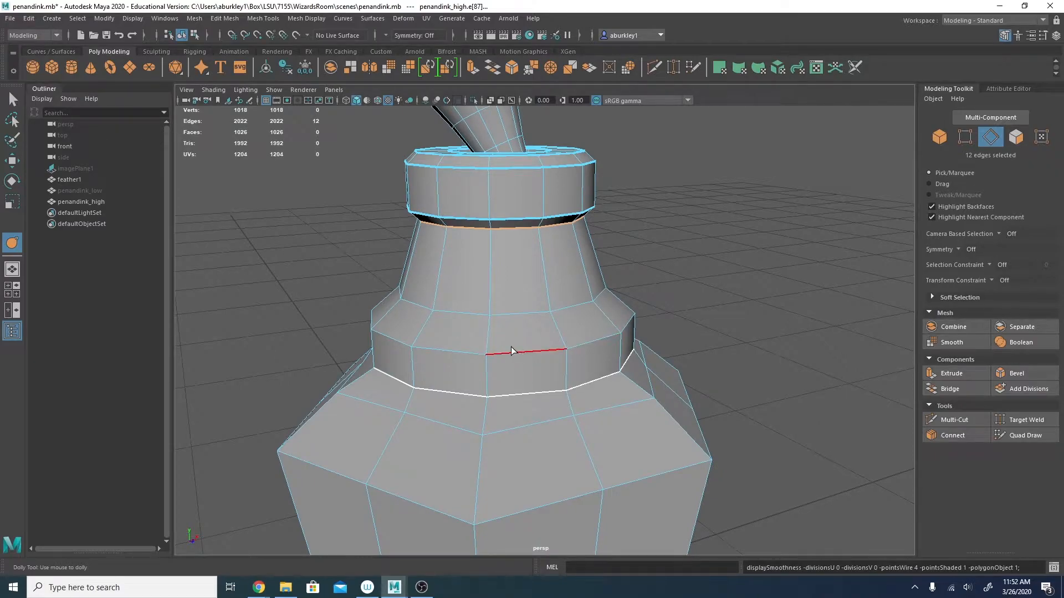
key("3")
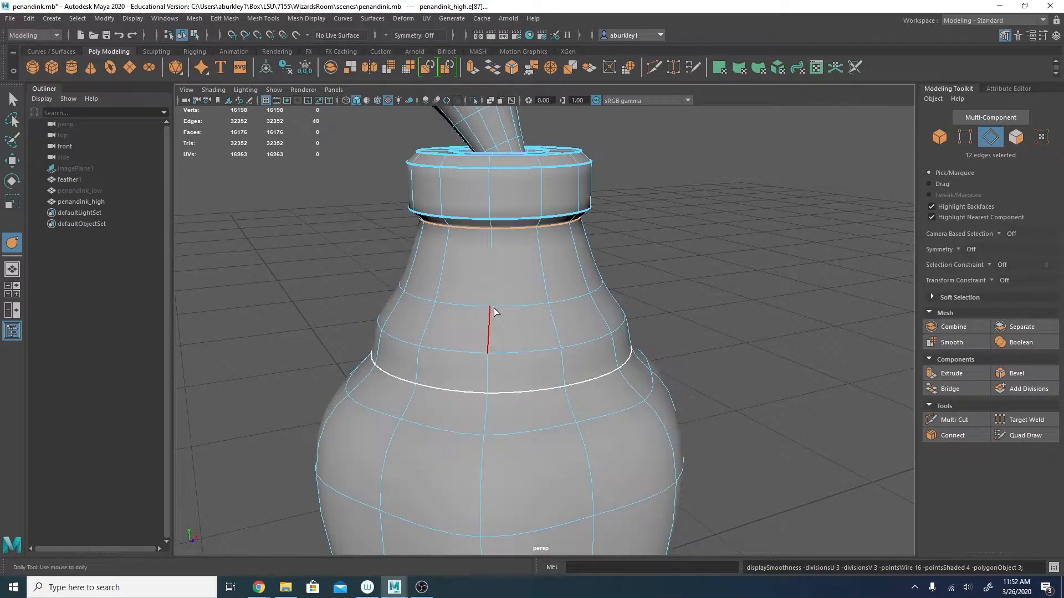
middle_click_drag(509, 323, 667, 328)
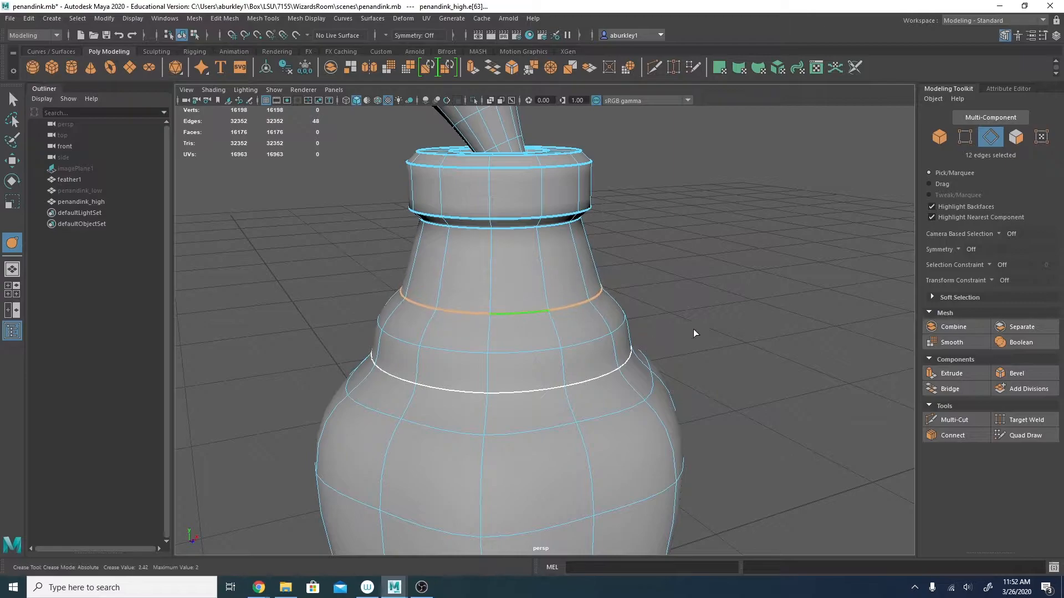
Crease the upper and lower edge loops of the ring between the neck and the shoulder.
key("1")
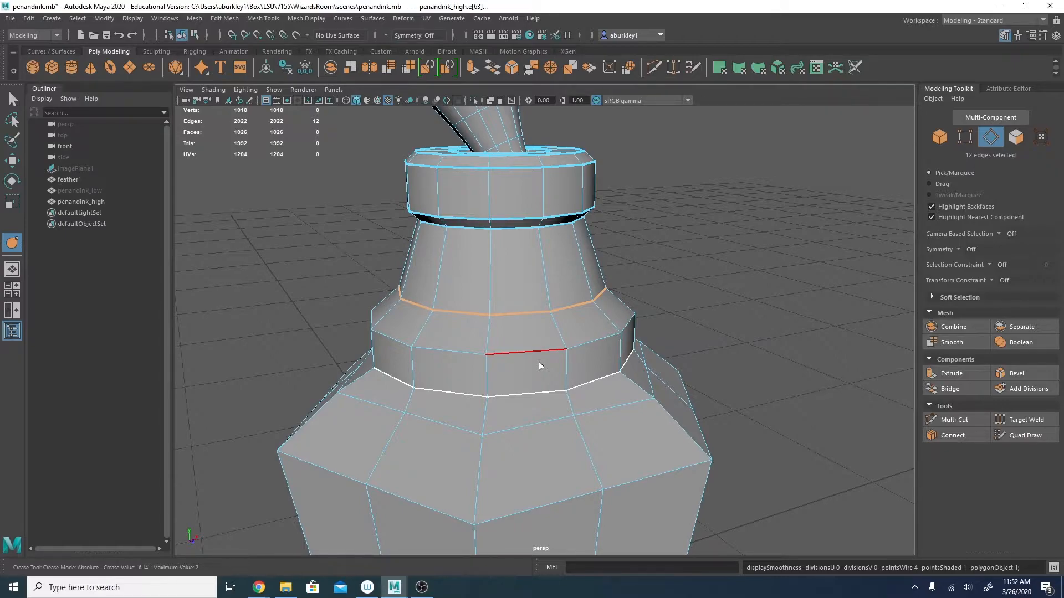
double_click(530, 353)
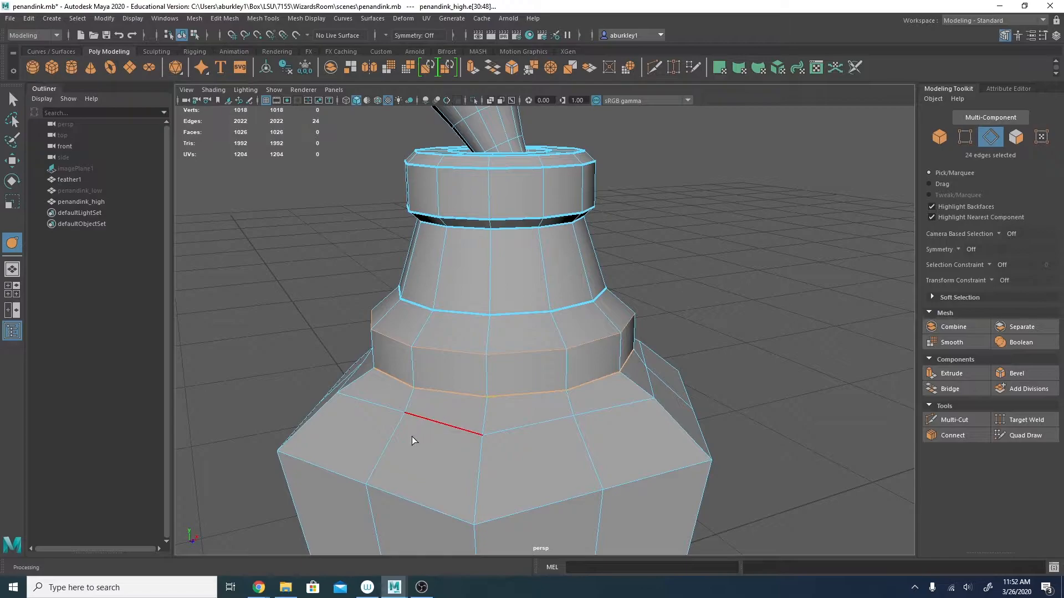
middle_click_drag(426, 434, 501, 431)
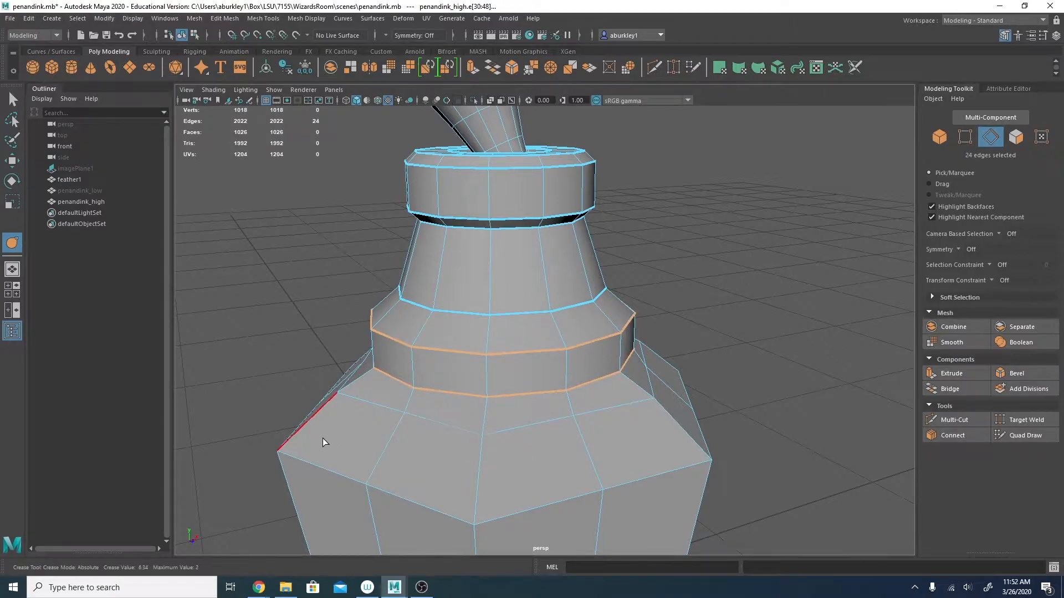
key("3")
left_click_drag(617, 452, 612, 448, "alt")
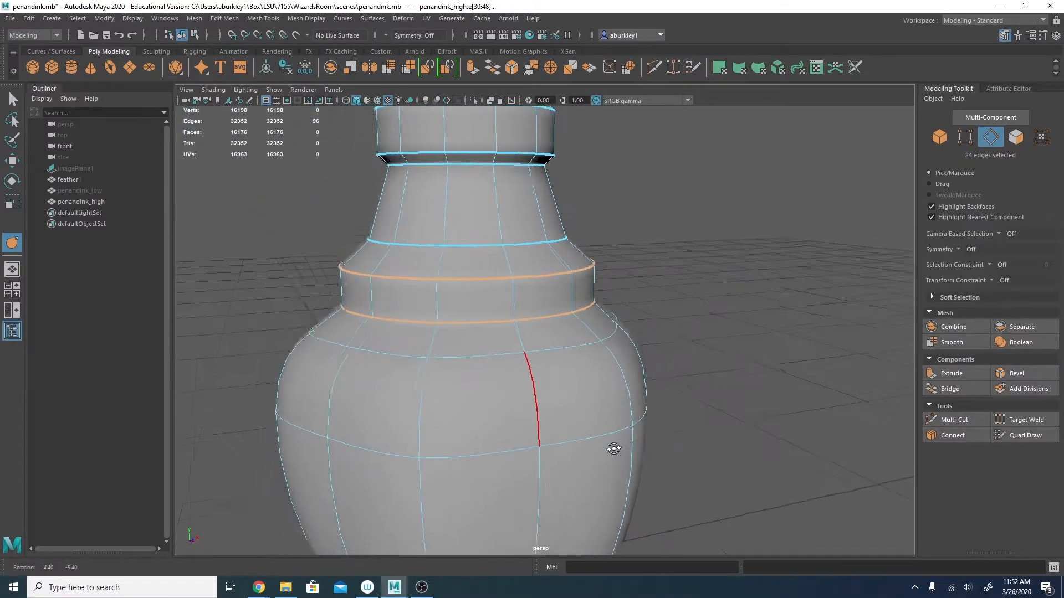
Crease the edge loop at the top of the shoulder, just below the ring.
right_click_drag(613, 449, 549, 433, "alt")
left_click_drag(548, 432, 482, 432, "alt")
left_click_drag(553, 426, 534, 409, "alt")
right_click_drag(534, 409, 487, 420, "alt")
double_click(544, 411)
middle_click_drag(487, 420, 678, 435)
Crease the edge loop around the bottle's base.
right_click_drag(599, 470, 540, 478, "alt")
double_click(550, 490)
left_click_drag(717, 479, 672, 446, "alt")
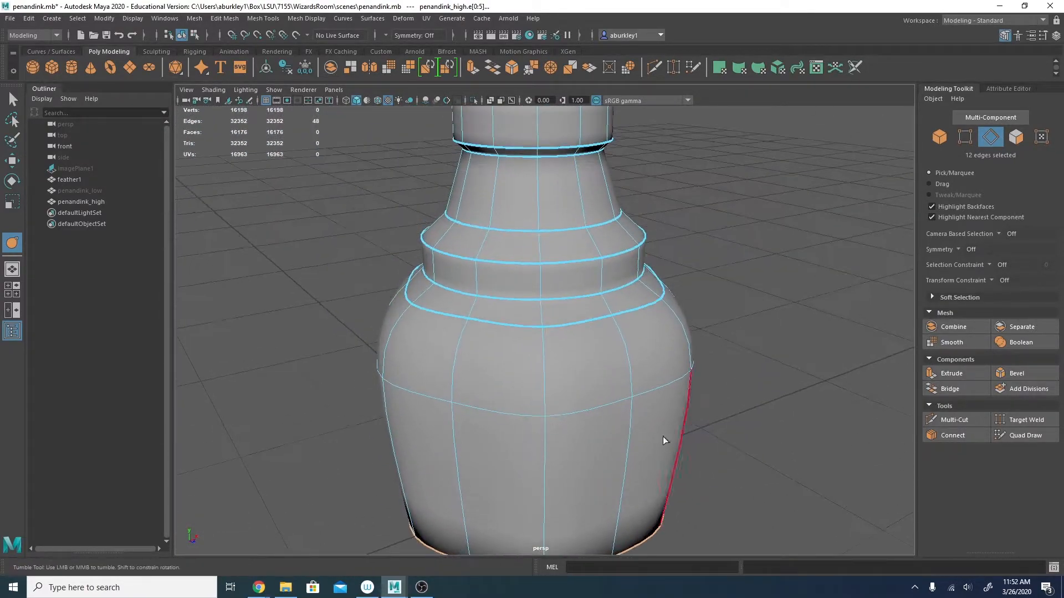
right_click_drag(670, 435, 554, 424, "alt")
Crease the edge loop around the widest part of the bottle's body and check it in the smooth preview.
key("1")
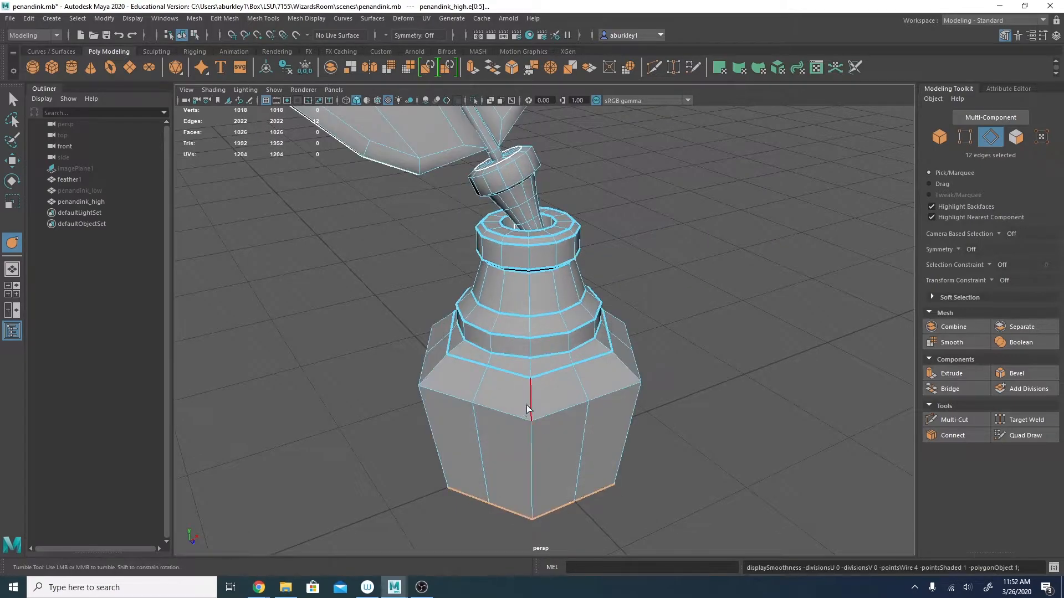
left_click(531, 393)
left_click(532, 455, "shift")
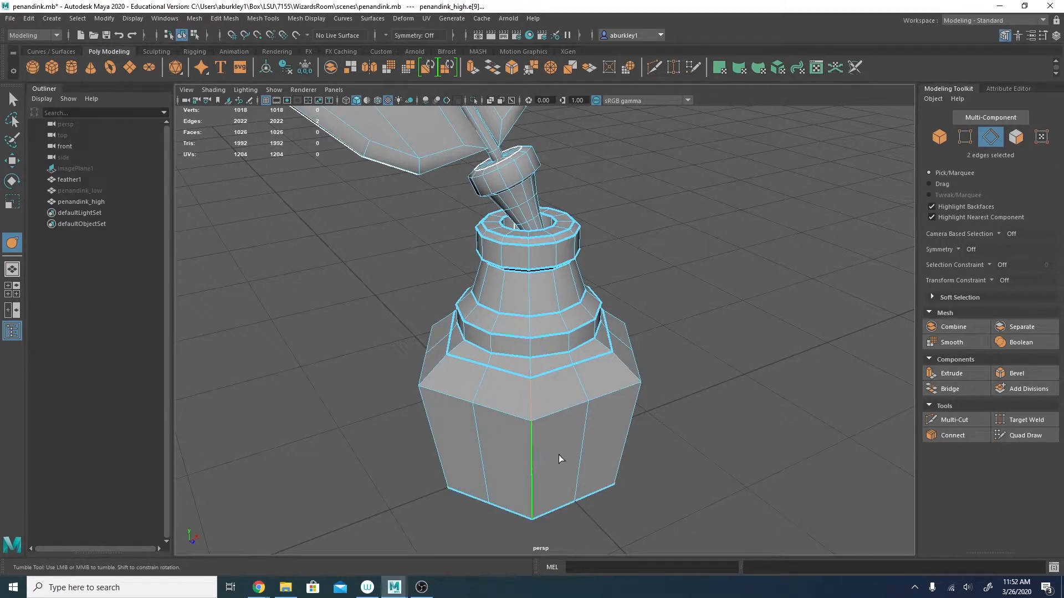
left_click_drag(606, 431, 600, 422, "alt")
double_click(566, 391)
middle_click_drag(502, 427, 507, 443)
key("3")
key("1")
key("3")
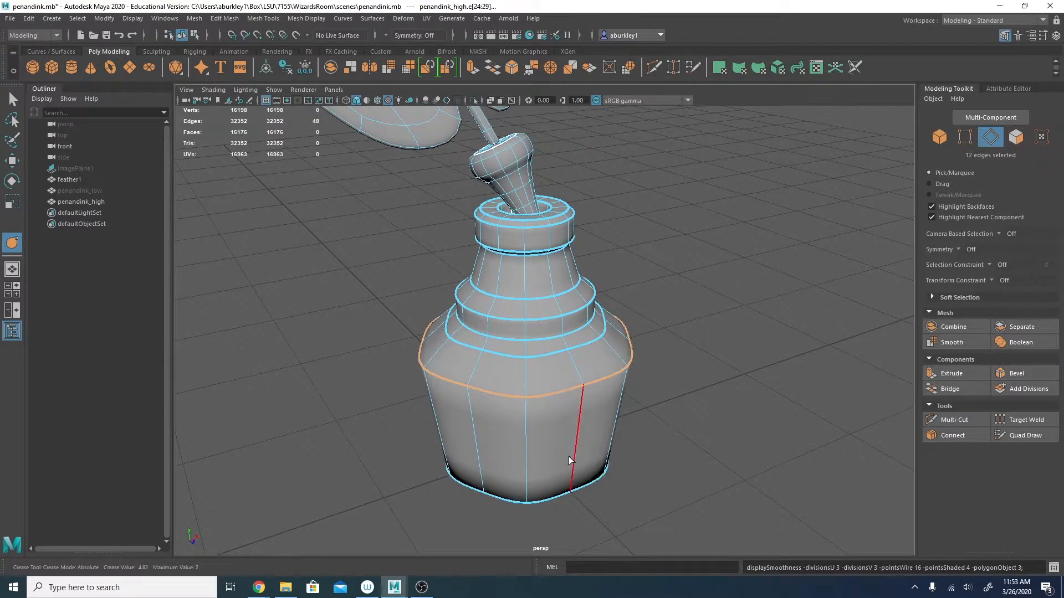
Crease one vertical corner edge of the bottle's lower body and turn the smooth preview back on.
key("1")
left_click(522, 352)
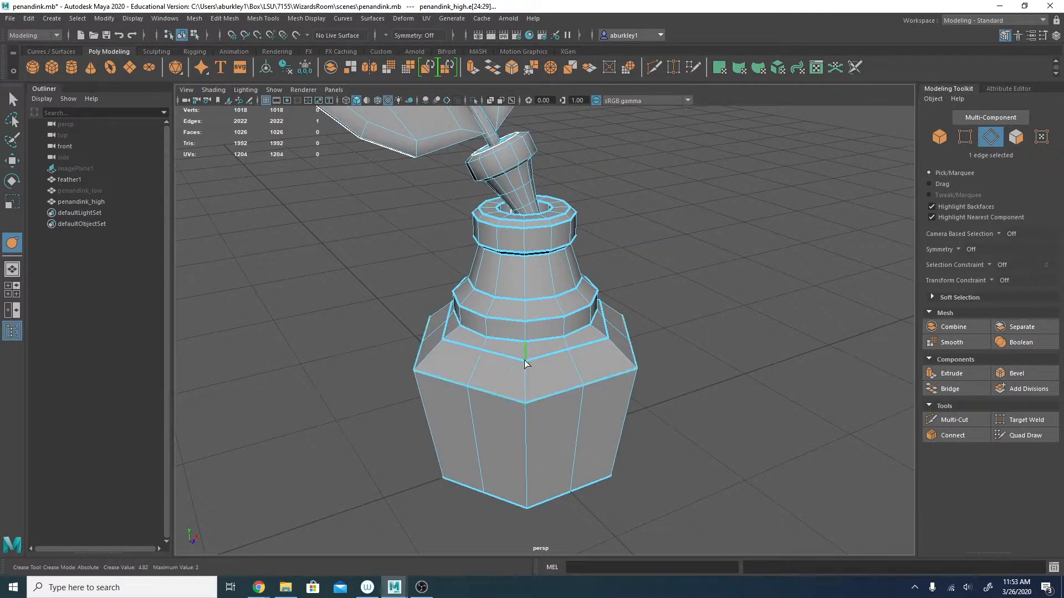
left_click(524, 466)
key("3")
left_click_drag(546, 476, 419, 432, "alt")
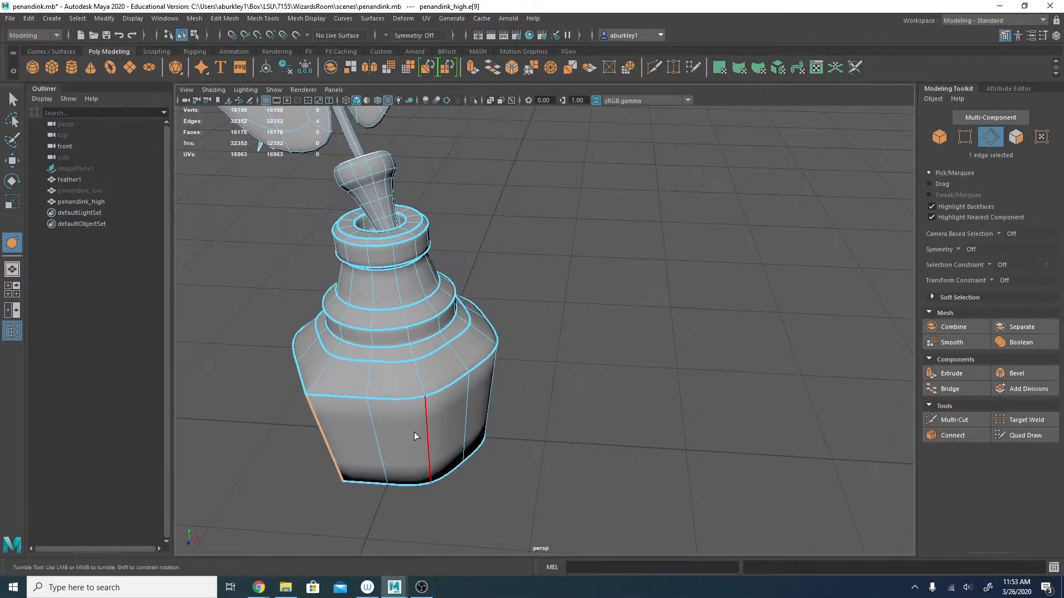
Crease the other vertical corner edges around the bottle's lower body one after another.
left_click(418, 434)
left_click_drag(664, 433, 406, 341, "alt")
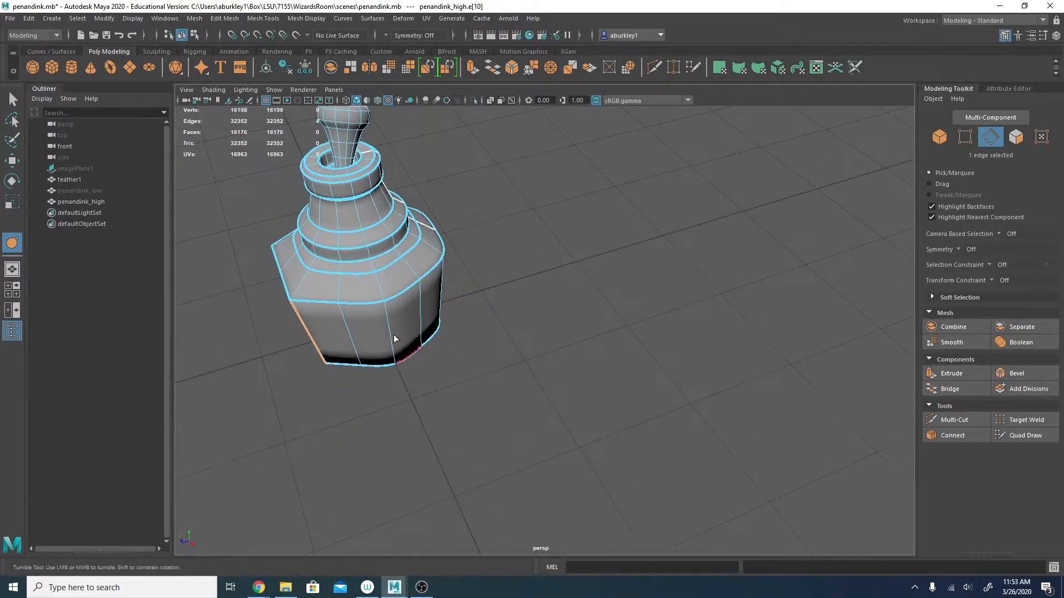
left_click(691, 354)
left_click(390, 334)
left_click_drag(669, 371, 514, 263, "alt")
right_click_drag(531, 260, 653, 278, "alt")
mouse_move(653, 278)
middle_mouse_down("alt")
mouse_move(629, 380)
mouse_move(594, 424)
middle_mouse_up("alt")
middle_click_drag(511, 412, 623, 442)
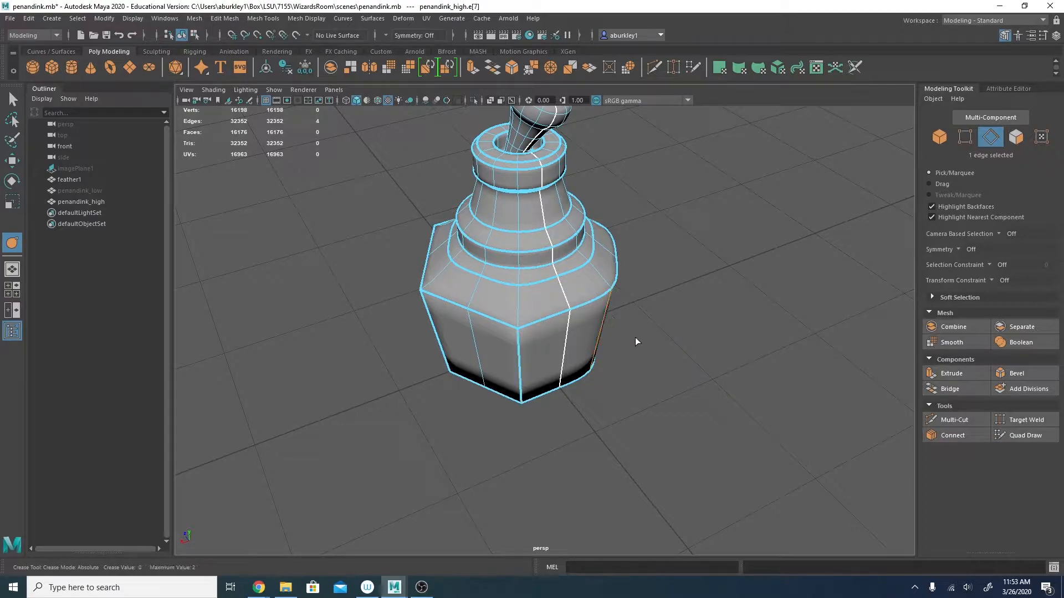
middle_click_drag(636, 338, 841, 375)
left_click_drag(695, 387, 562, 315, "alt")
Return to object selection, inspect the creased lower body, and select penandink_high.
right_click_drag(536, 314, 596, 267)
left_click(646, 281)
mouse_move(654, 310)
left_mouse_down("alt")
mouse_move(730, 331)
mouse_move(826, 318)
mouse_move(722, 375)
mouse_move(793, 314)
mouse_move(682, 317)
mouse_move(676, 340)
mouse_move(584, 357)
left_mouse_up("alt")
left_click(580, 348)
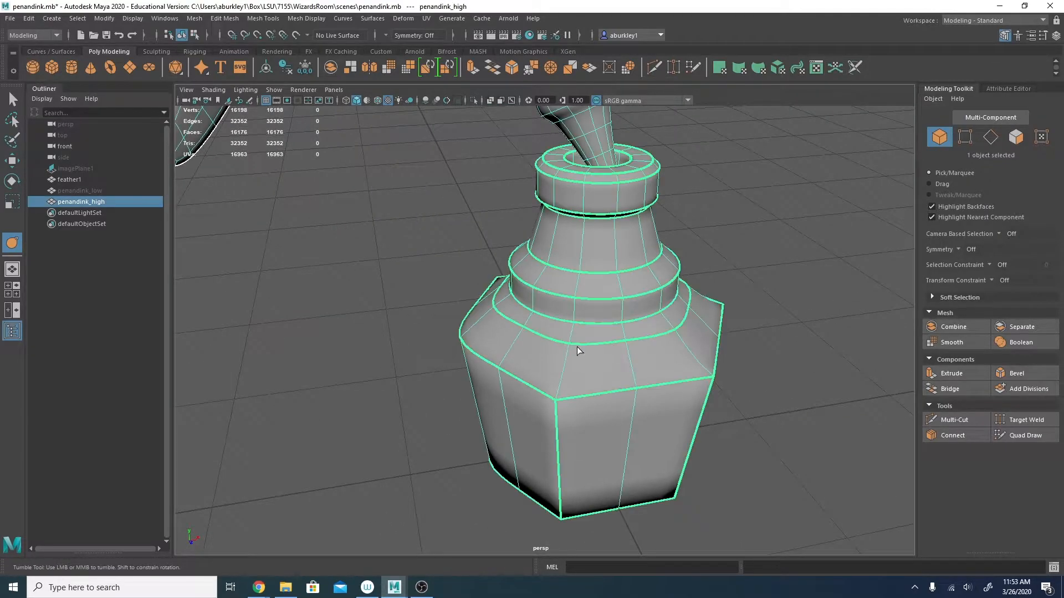
right_click_drag(570, 367, 574, 370, "alt")
Crease sloped corner edges of the shoulder, running from the body's widest loop up to the shoulder loop.
right_click_drag(571, 272, 570, 248)
left_click(560, 364)
middle_click_drag(430, 418, 759, 424)
left_click_drag(765, 360, 666, 386, "alt")
middle_click_drag(666, 385, 837, 395)
left_click_drag(689, 386, 559, 377, "alt")
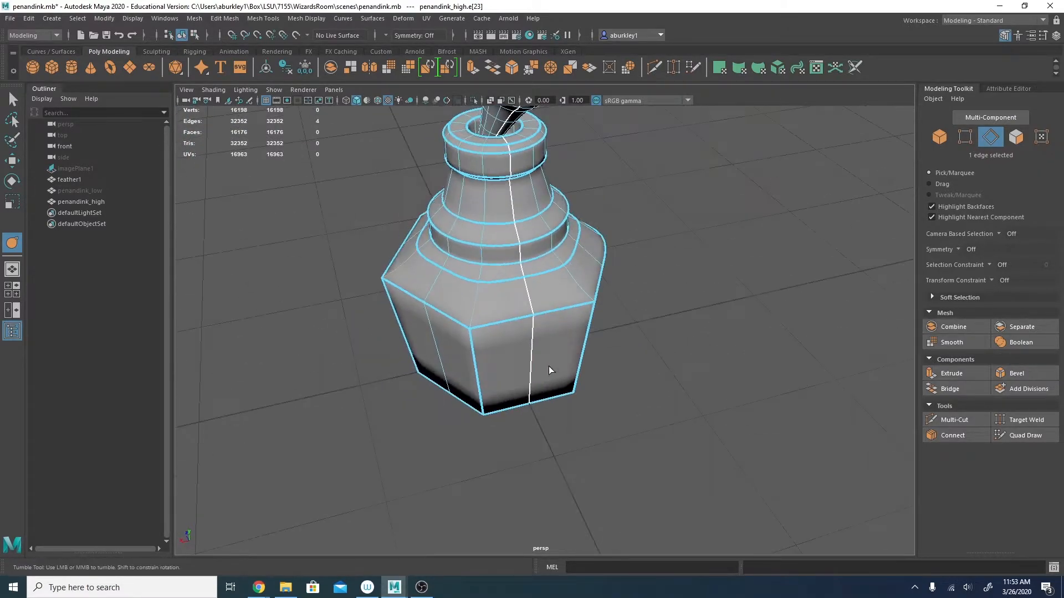
left_click(475, 311, "shift")
key("y")
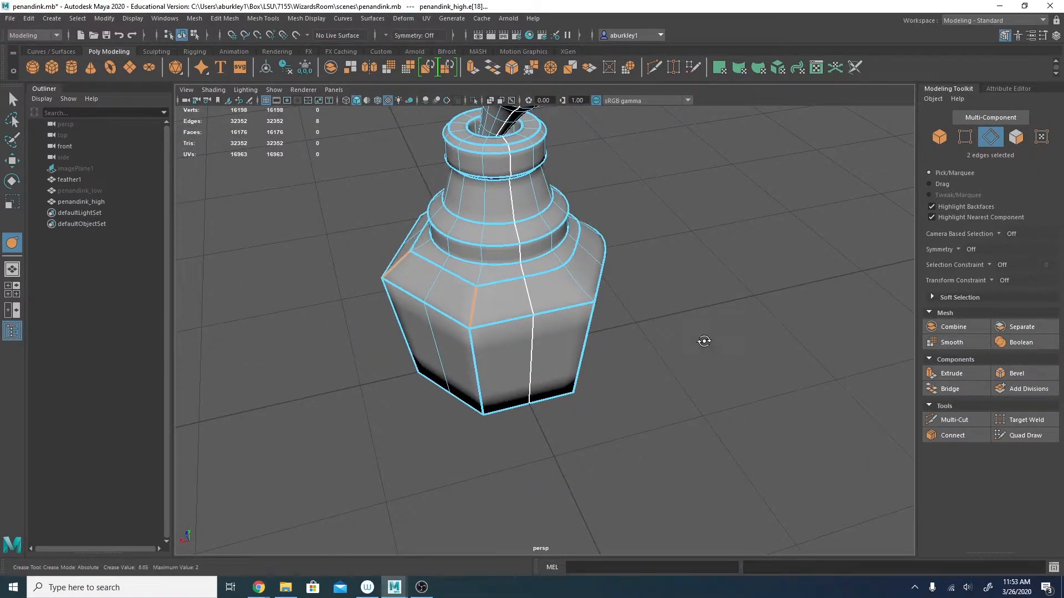
Crease the next sloped shoulder corner edge on another side of the bottle.
left_click_drag(706, 342, 577, 292, "alt")
right_click_drag(903, 344, 834, 357, "alt")
left_click(593, 273)
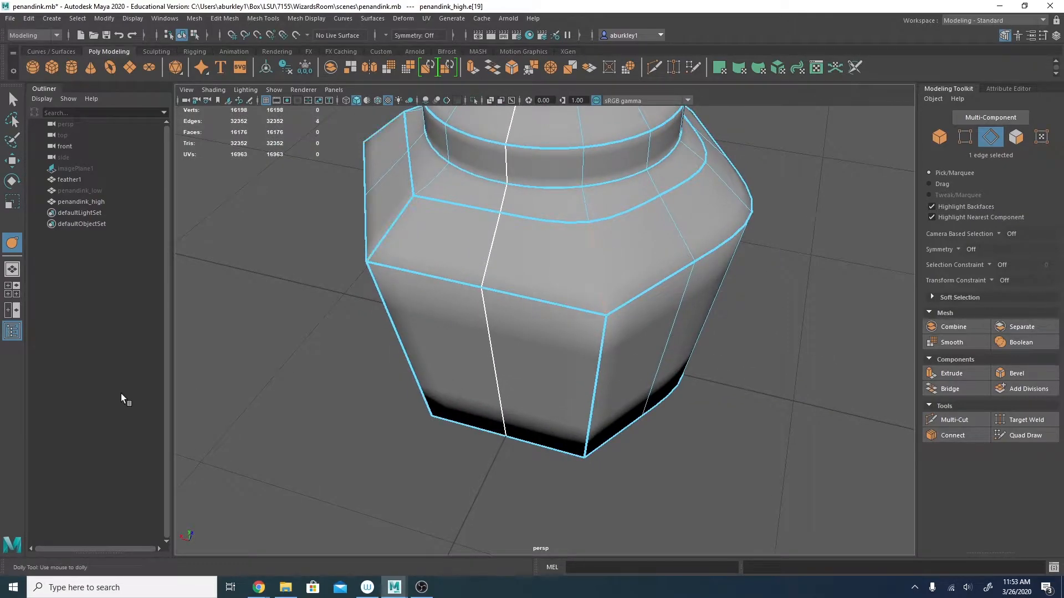
middle_click_drag(401, 417, 833, 410)
mouse_move(762, 297)
left_mouse_down("alt")
mouse_move(674, 294)
mouse_move(692, 301)
left_mouse_up("alt")
right_click_drag(843, 399, 683, 360, "alt")
left_click_drag(684, 360, 627, 350, "alt")
Clear the selection and examine the creased corners of the bottle from several sides.
right_click_drag(637, 310, 610, 270)
left_click(301, 294)
right_click_drag(596, 409, 499, 351, "alt")
left_click_drag(498, 352, 737, 367, "alt")
right_click_drag(537, 370, 593, 378, "alt")
left_click_drag(593, 378, 743, 390, "alt")
left_click(596, 368)
left_click_drag(488, 346, 475, 384, "alt")
Select five individual edges around the bottle together.
right_click_drag(475, 384, 487, 266, "alt")
left_click(486, 339)
left_click(649, 352, "shift")
left_click_drag(650, 352, 697, 285, "alt")
left_click(445, 303, "shift")
left_click(475, 274, "shift")
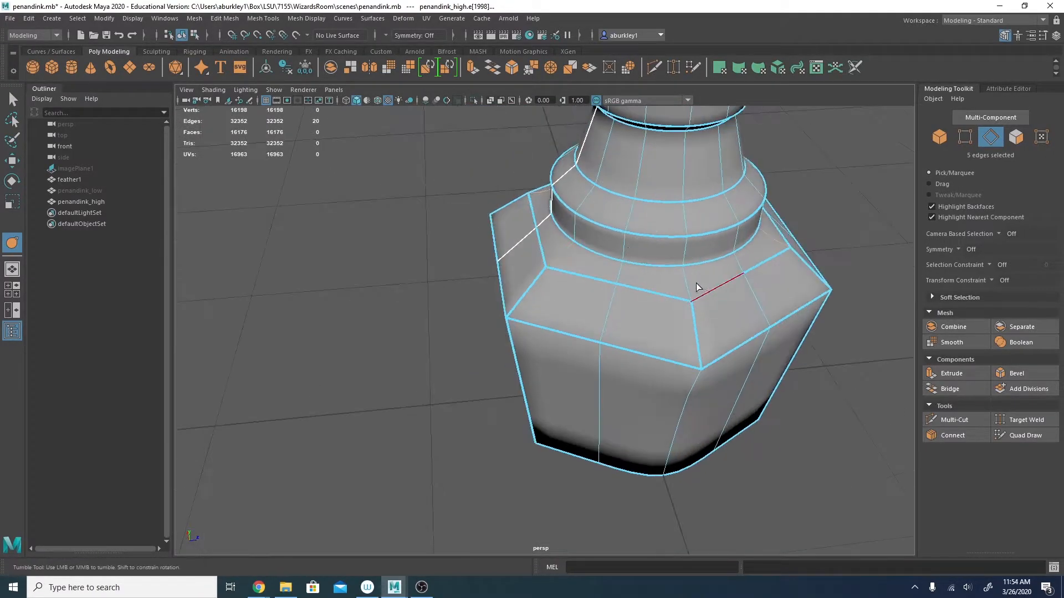
left_click_drag(656, 367, 574, 361, "alt")
Return to object selection, deselect the mesh, and inspect the smoothed, creased bottle from the side and from above.
right_click_drag(652, 282, 711, 268)
right_click_drag(746, 399, 607, 387, "alt")
left_click_drag(608, 387, 683, 374, "alt")
left_click(684, 377)
left_click_drag(676, 415, 731, 420, "alt")
right_click_drag(731, 420, 401, 373, "alt")
left_click_drag(401, 372, 302, 349, "alt")
right_click_drag(301, 349, 620, 402, "alt")
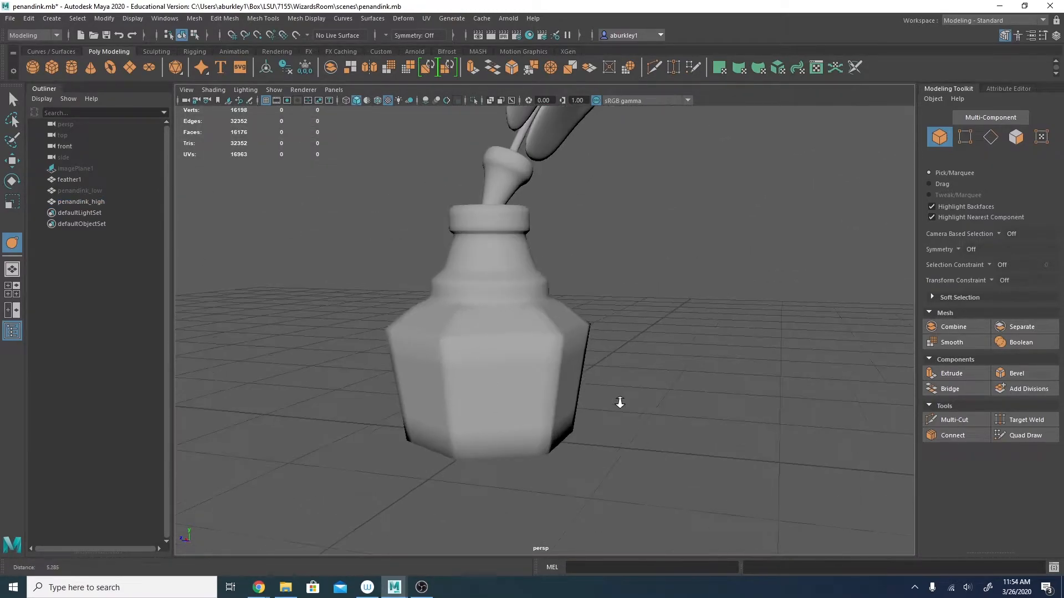
left_click_drag(308, 342, 376, 384, "alt")
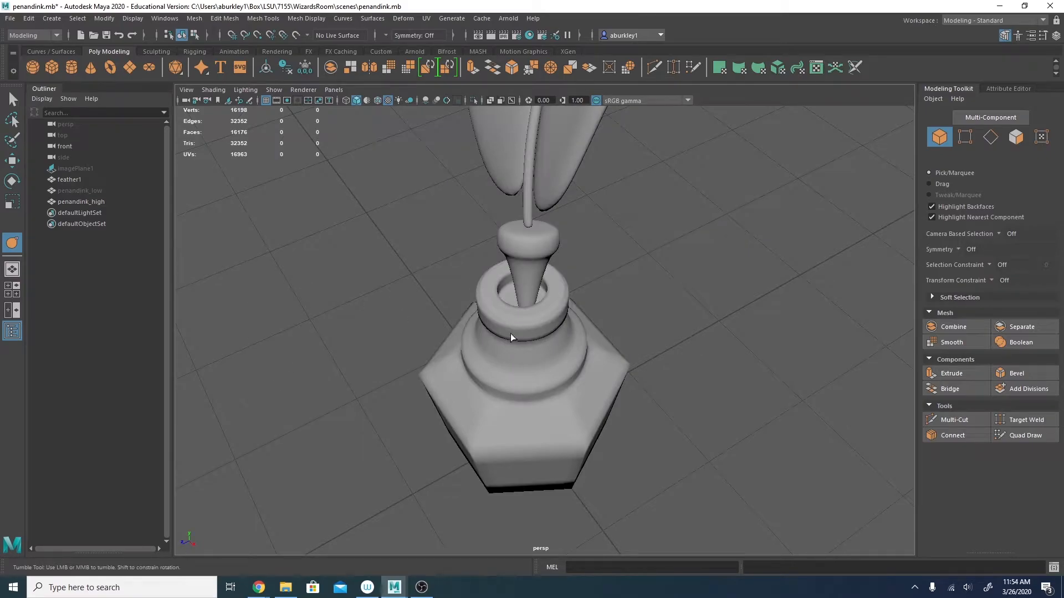
Crease the top and bottom rim edge loops of the stopper that holds the quill.
right_click_drag(513, 334, 615, 354, "alt")
middle_click_drag(450, 282, 433, 416, "alt")
middle_click_drag(476, 288, 450, 388, "alt")
left_click_drag(459, 416, 461, 390, "alt")
left_click(464, 392)
right_click(489, 358)
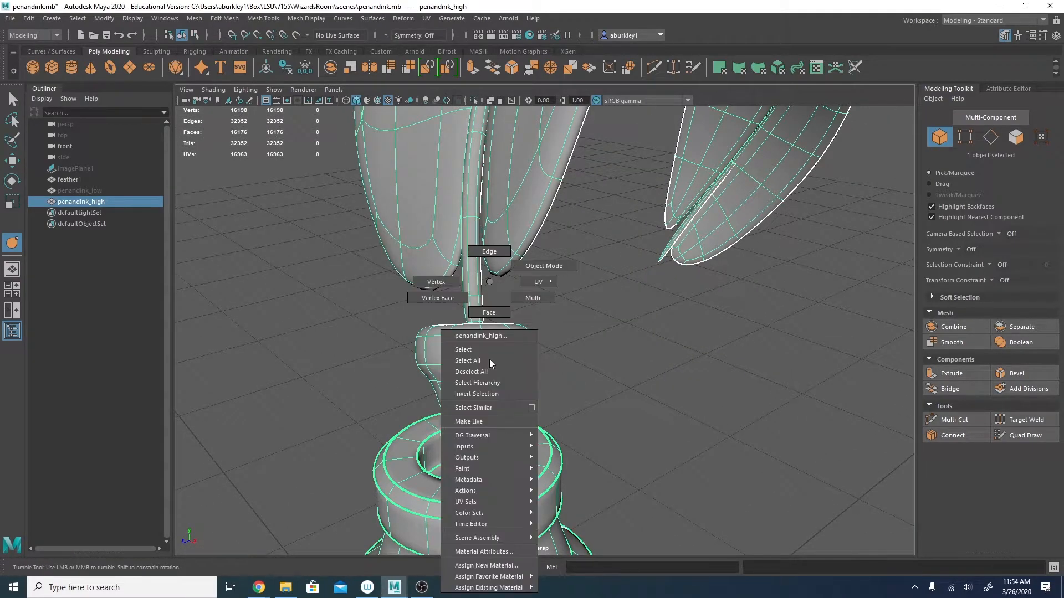
left_click(488, 252)
left_click(468, 382)
middle_click_drag(466, 370, 806, 400)
middle_click_drag(605, 384, 592, 344)
left_click_drag(860, 391, 495, 415, "alt")
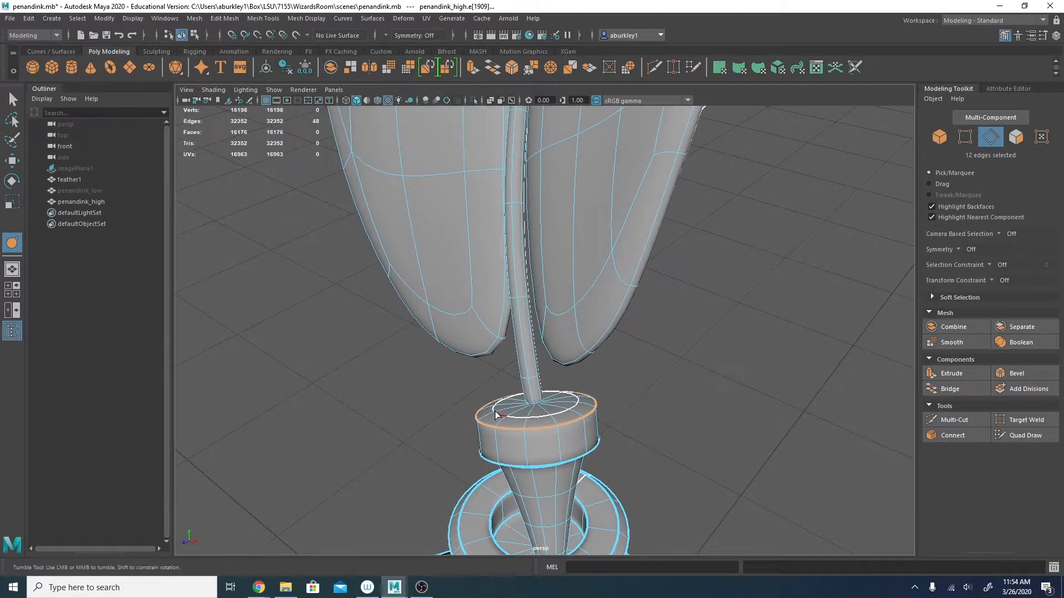
Crease the six-edge loop around the base of the quill shaft on top of the stopper.
double_click(535, 403)
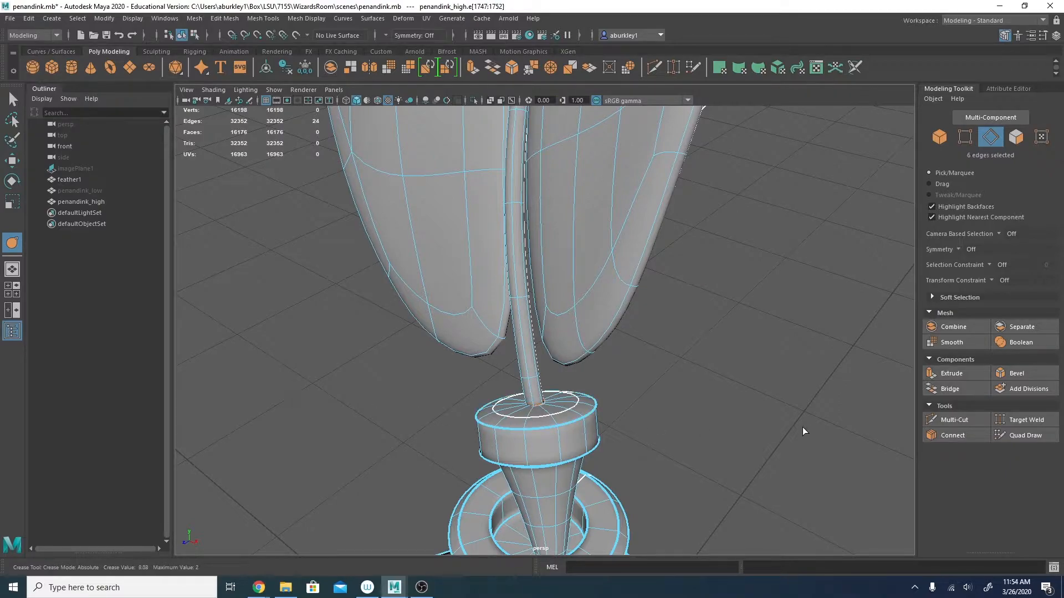
left_click_drag(561, 360, 654, 328, "alt")
middle_click_drag(654, 328, 494, 274, "alt")
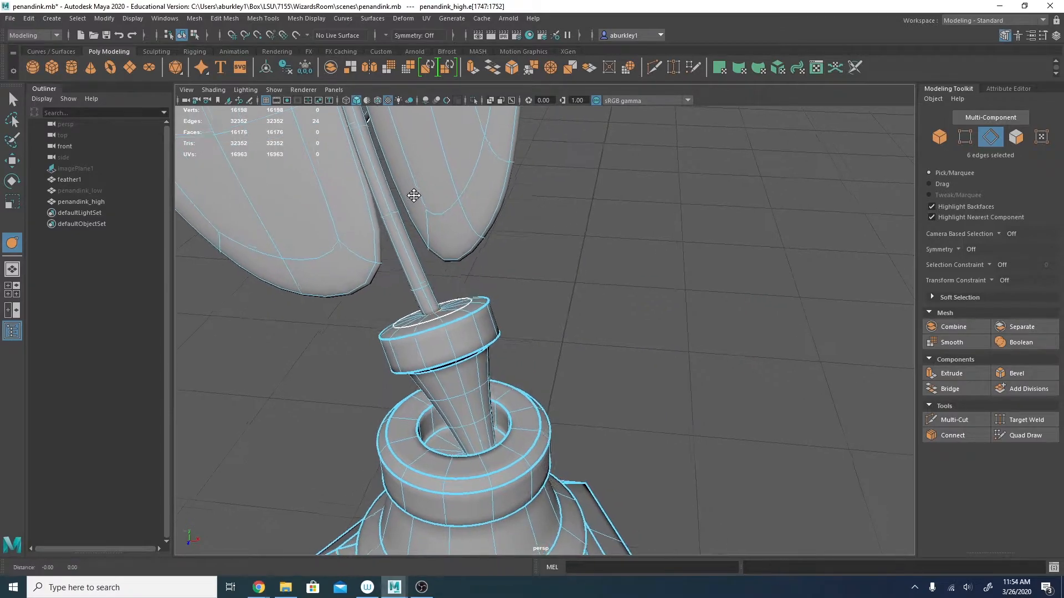
Turn off the smooth preview, select all faces of one long feather barb and isolate it, framed in view.
middle_click_drag(411, 194, 545, 382, "alt")
mouse_move(544, 382)
right_mouse_down("alt")
mouse_move(492, 333)
mouse_move(255, 290)
right_mouse_up("alt")
mouse_move(255, 290)
left_mouse_down("alt")
mouse_move(480, 326)
mouse_move(577, 297)
mouse_move(598, 263)
mouse_move(351, 316)
mouse_move(636, 318)
mouse_move(432, 304)
mouse_move(432, 268)
mouse_move(586, 343)
mouse_move(520, 312)
mouse_move(550, 356)
mouse_move(581, 357)
mouse_move(560, 351)
mouse_move(696, 404)
mouse_move(554, 413)
left_mouse_up("alt")
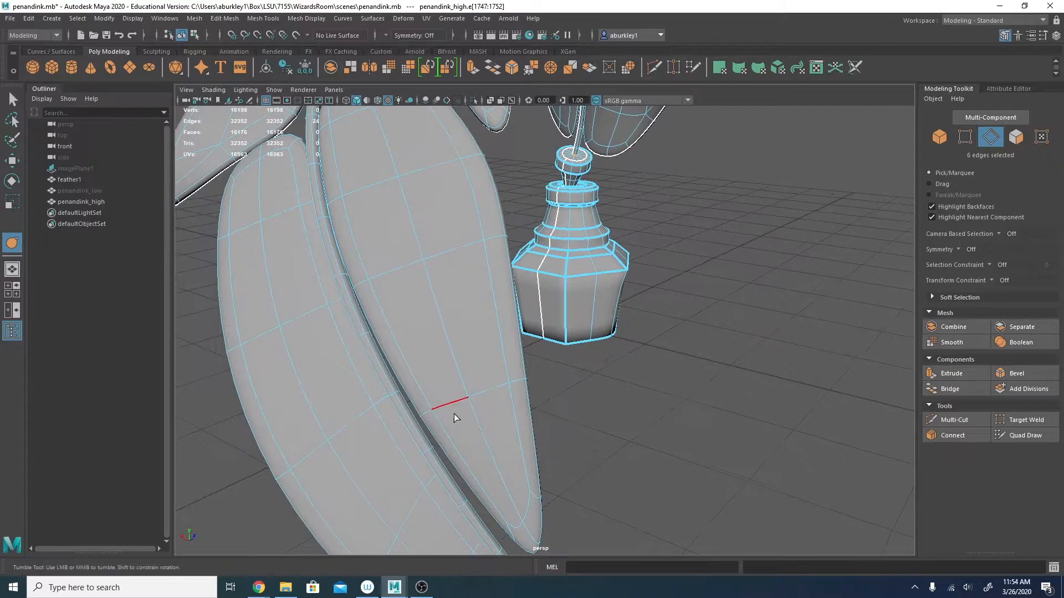
left_click_drag(419, 384, 458, 398, "alt")
left_click(554, 341)
middle_click_drag(601, 427, 565, 345, "alt")
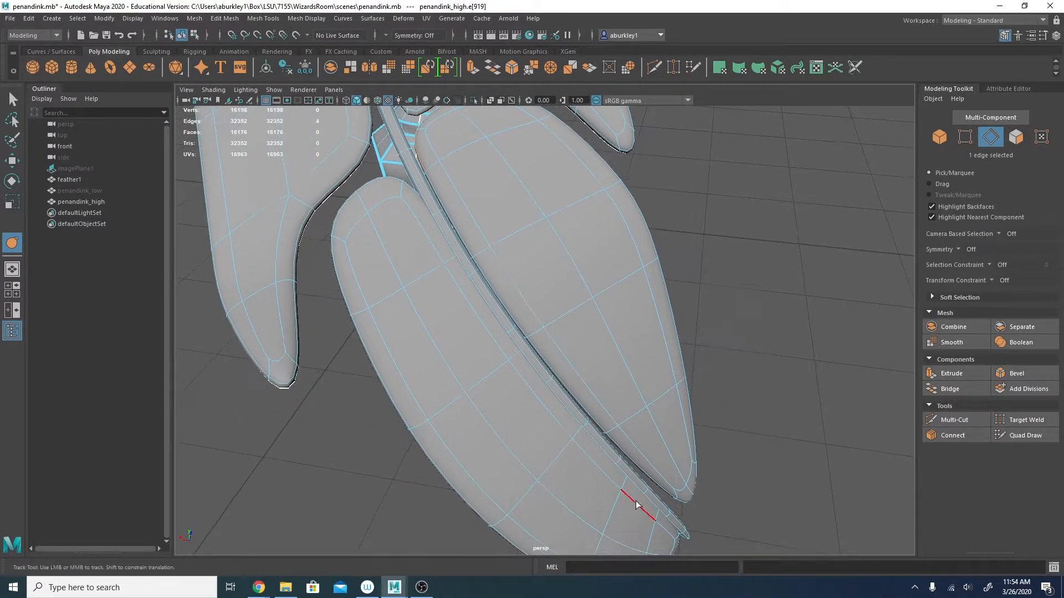
key("1")
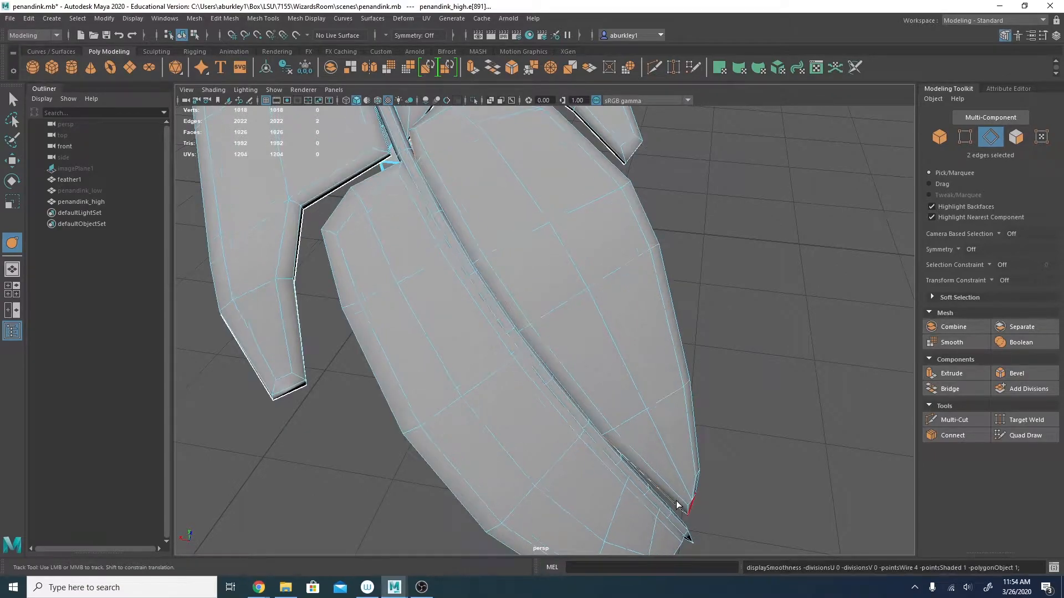
right_click_drag(636, 285, 628, 316)
double_click(627, 317)
key("ctrl+1")
key("f")
left_click_drag(589, 372, 596, 327, "alt")
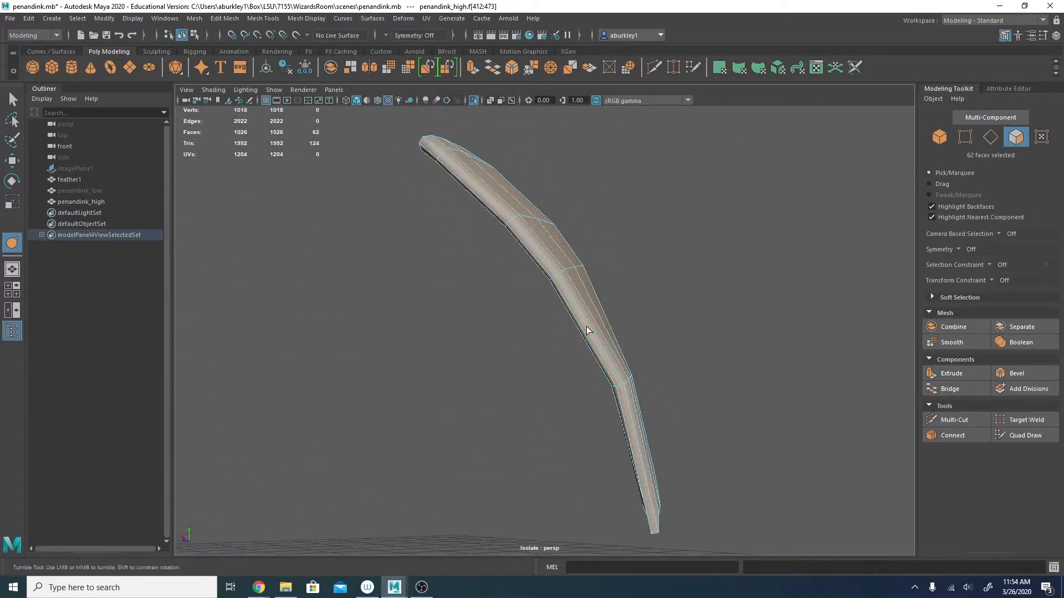
Crease the two edge loops along the isolated barb's shaft-facing side, with the smooth preview on.
right_click_drag(597, 327, 608, 320, "alt")
left_click_drag(441, 184, 433, 255, "alt")
right_click_drag(434, 255, 432, 221)
left_click(437, 257)
left_click_drag(438, 257, 472, 231, "alt")
left_click_drag(594, 376, 526, 330, "alt")
middle_click_drag(589, 425, 504, 270, "alt")
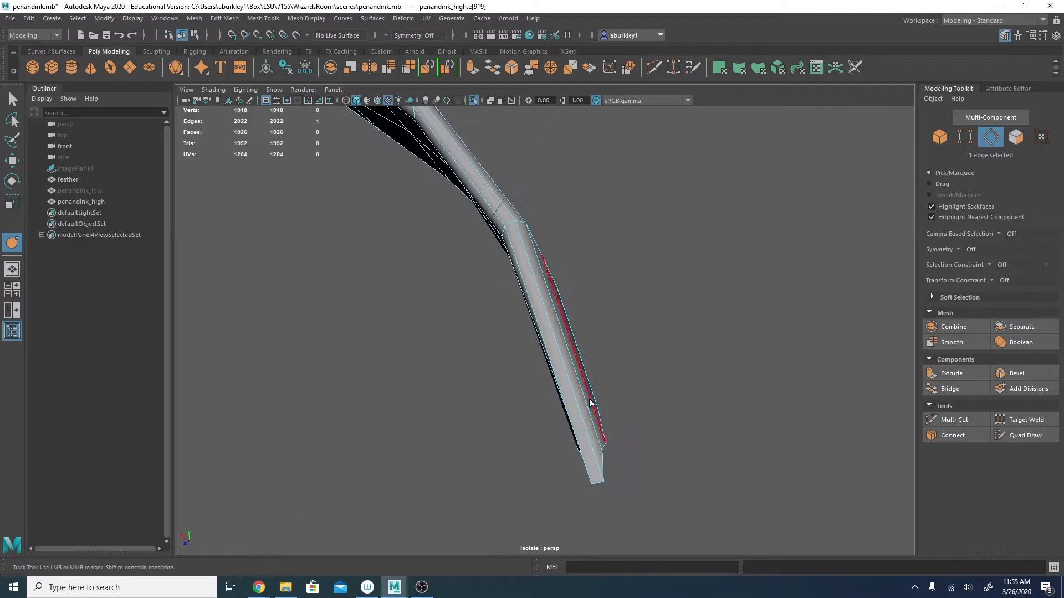
double_click(573, 397)
left_click_drag(496, 266, 576, 339, "alt")
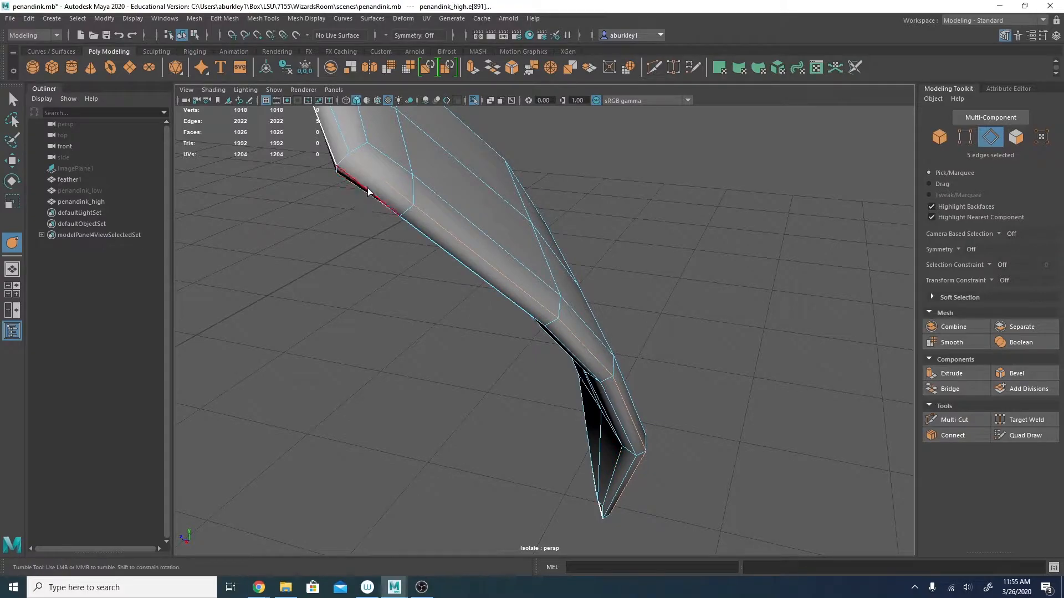
left_click_drag(416, 347, 382, 346, "alt")
scroll(636, 459, "up", 5)
double_click(635, 462, "shift")
key("3")
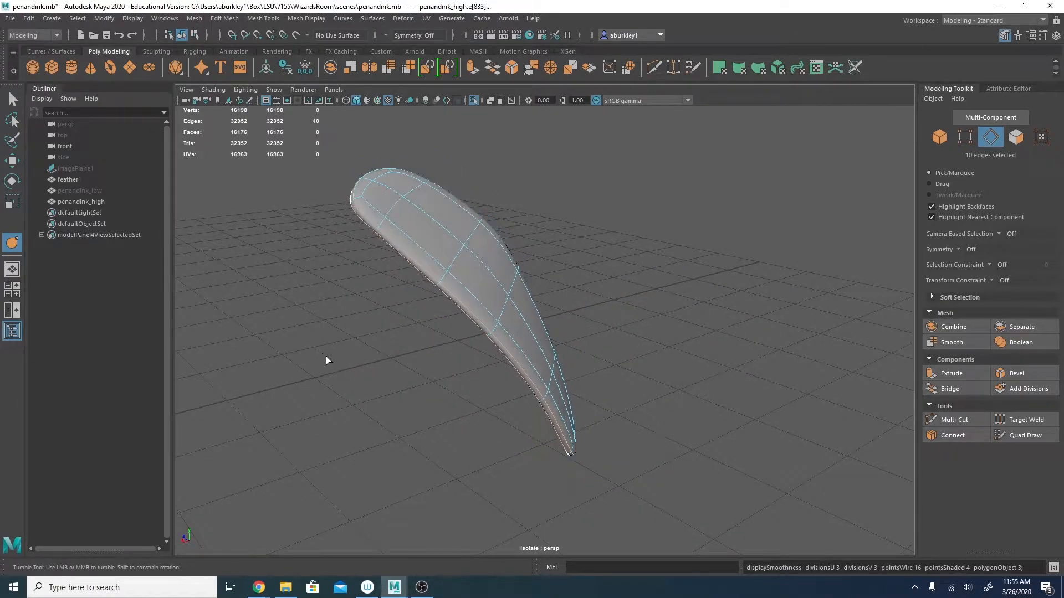
middle_click_drag(344, 356, 438, 364)
Crease the short end edges of the barb's shaft-facing side and exit isolation to show the whole model.
left_click_drag(634, 397, 539, 361, "alt")
right_click_drag(539, 361, 540, 443, "alt")
middle_click_drag(540, 442, 591, 348, "alt")
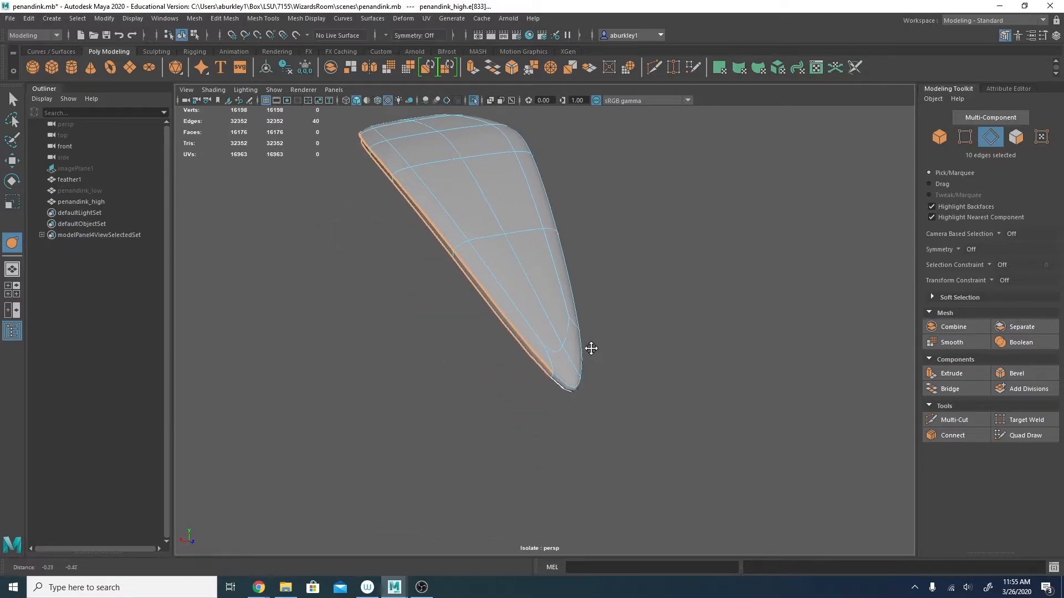
left_click(553, 378)
left_click_drag(667, 420, 534, 417, "alt")
left_click_drag(368, 290, 439, 348, "alt")
left_click(396, 257)
key("ctrl+1")
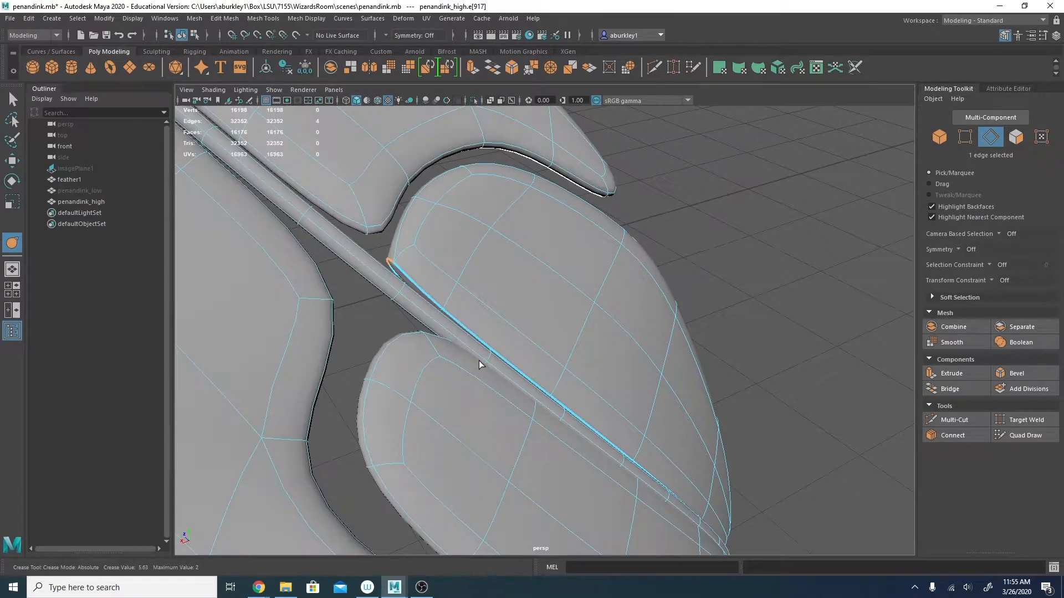
Return to object selection, deselect the mesh, and inspect the smoothed feather and bottle from a distance.
mouse_move(604, 355)
left_mouse_down("alt")
mouse_move(332, 290)
mouse_move(470, 321)
left_mouse_up("alt")
key("w")
right_click_drag(472, 321, 517, 265)
left_click(531, 490)
mouse_move(531, 491)
left_mouse_down("alt")
mouse_move(542, 551)
mouse_move(607, 547)
mouse_move(521, 494)
mouse_move(451, 484)
mouse_move(290, 518)
mouse_move(579, 570)
mouse_move(587, 561)
left_mouse_up("alt")
left_click_drag(299, 132, 419, 382, "alt")
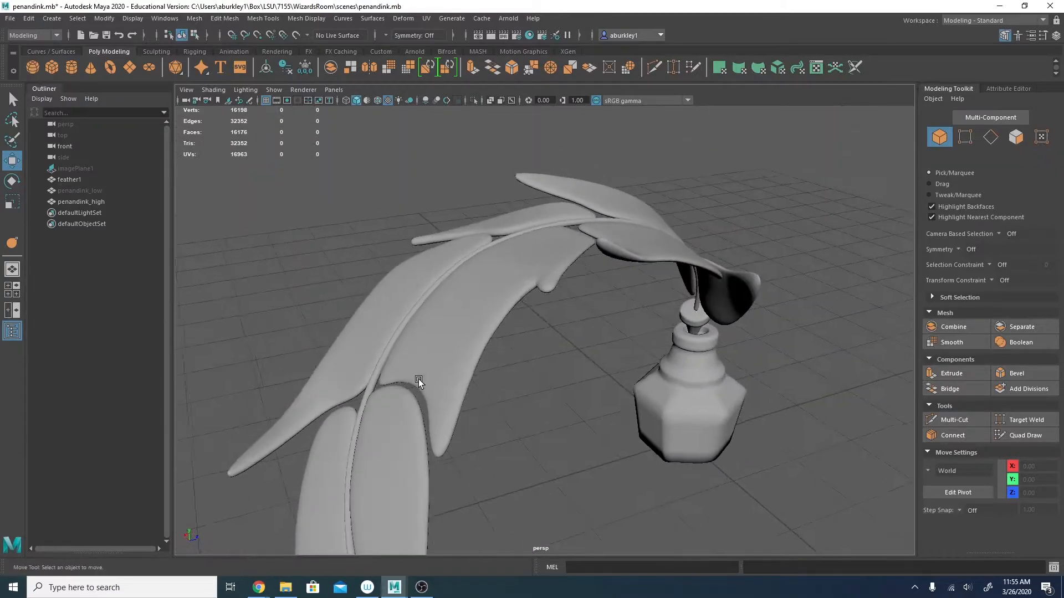
Crease both edge loops around the rim of the large notched feather barb.
left_click_drag(470, 317, 578, 265, "alt")
left_click(565, 357)
middle_click_drag(549, 242, 547, 237)
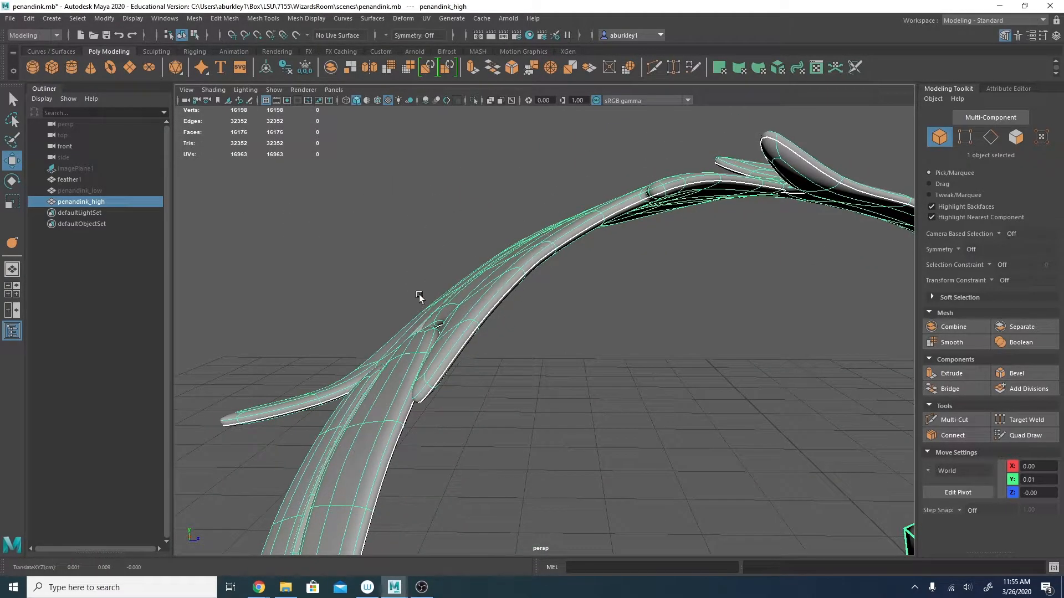
right_click_drag(490, 274, 487, 238)
left_click(527, 271)
double_click(526, 265)
left_click_drag(499, 331, 546, 363, "alt")
left_click_drag(556, 436, 480, 340, "alt")
double_click(423, 231, "shift")
left_click_drag(427, 231, 487, 221, "alt")
left_click_drag(487, 212, 452, 266, "alt")
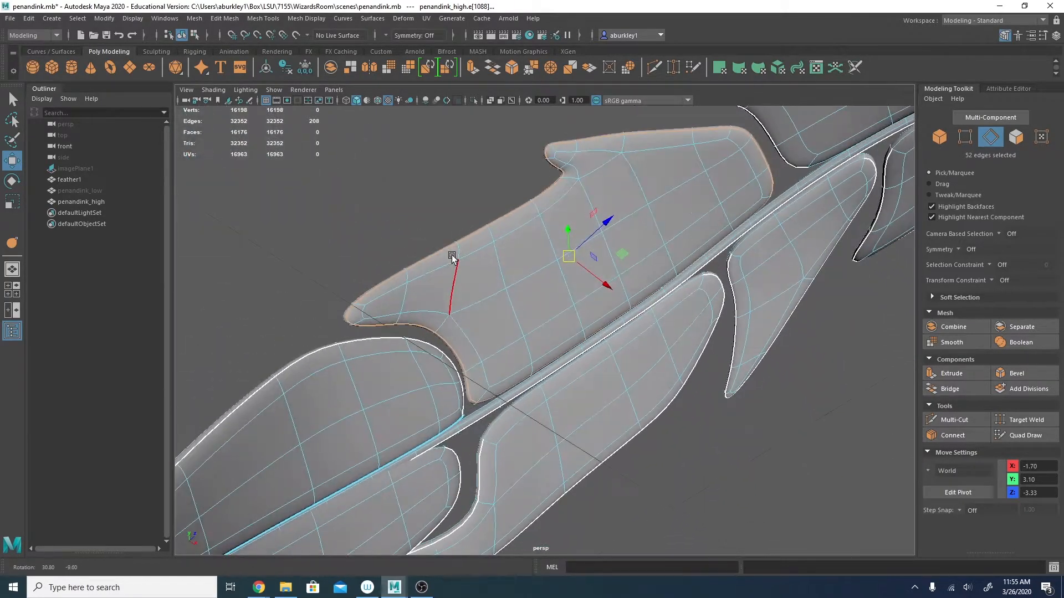
middle_click_drag(394, 341, 632, 328)
key("ctrl+z")
key("y")
left_click_drag(721, 327, 641, 301, "alt")
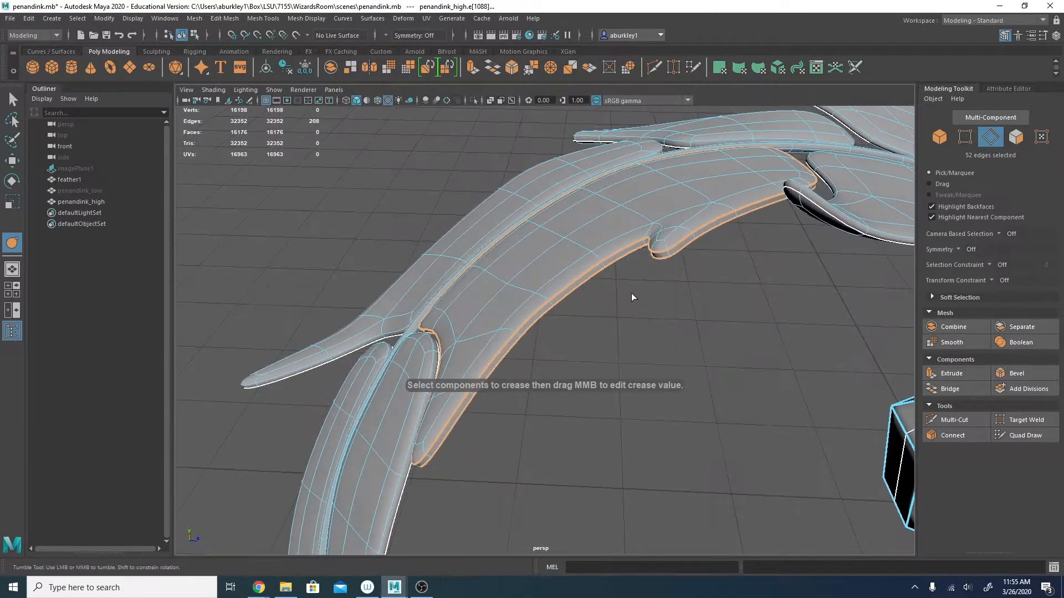
Select the loop of 14 rim faces around the long barb beside the shaft near the feather's tip.
right_click_drag(593, 253, 618, 242)
left_click_drag(646, 333, 578, 251, "alt")
left_click(469, 250)
left_click_drag(490, 251, 447, 217, "alt")
middle_click_drag(447, 216, 486, 216, "alt")
right_click_drag(485, 216, 516, 362, "alt")
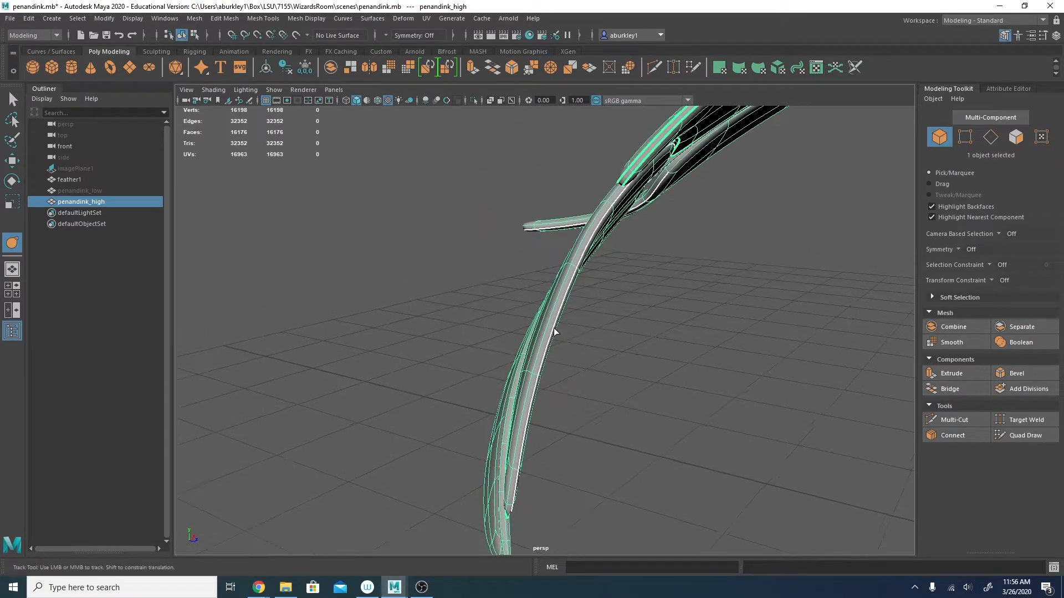
right_click_drag(556, 332, 633, 351, "alt")
right_click_drag(580, 282, 592, 254)
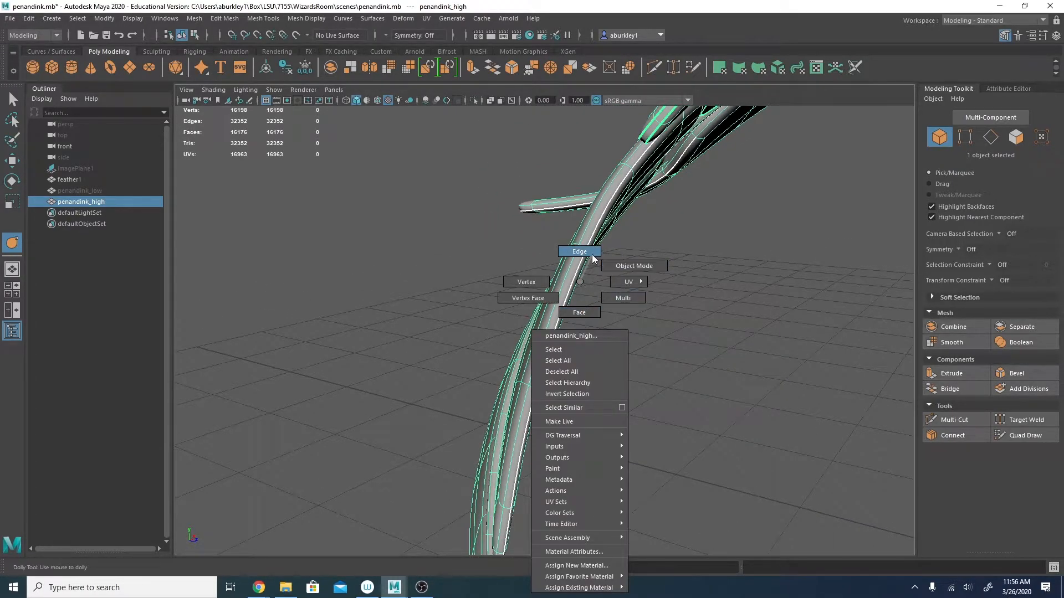
right_click_drag(584, 310, 584, 311)
left_click(571, 313)
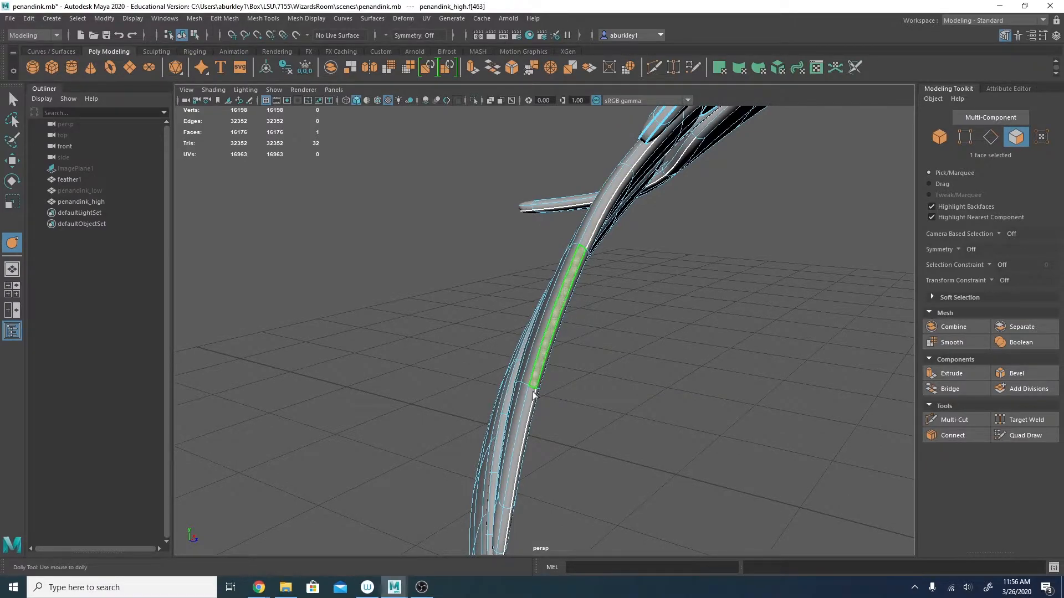
double_click(517, 445, "shift")
left_click_drag(560, 310, 523, 245, "alt")
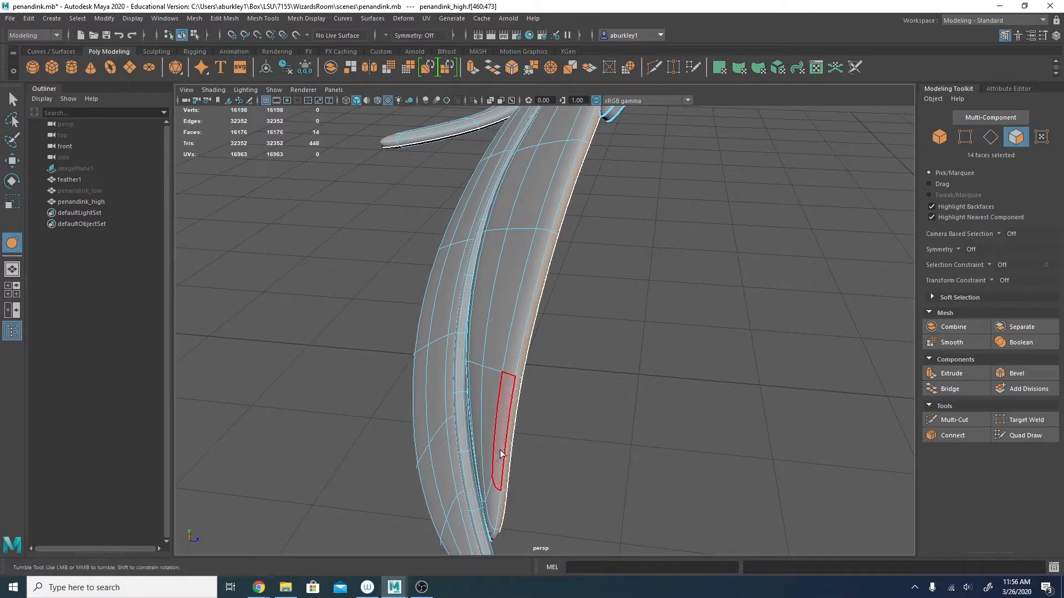
key("ctrl+1")
key("ctrl+1")
left_click_drag(534, 380, 514, 364, "alt")
right_click(527, 357)
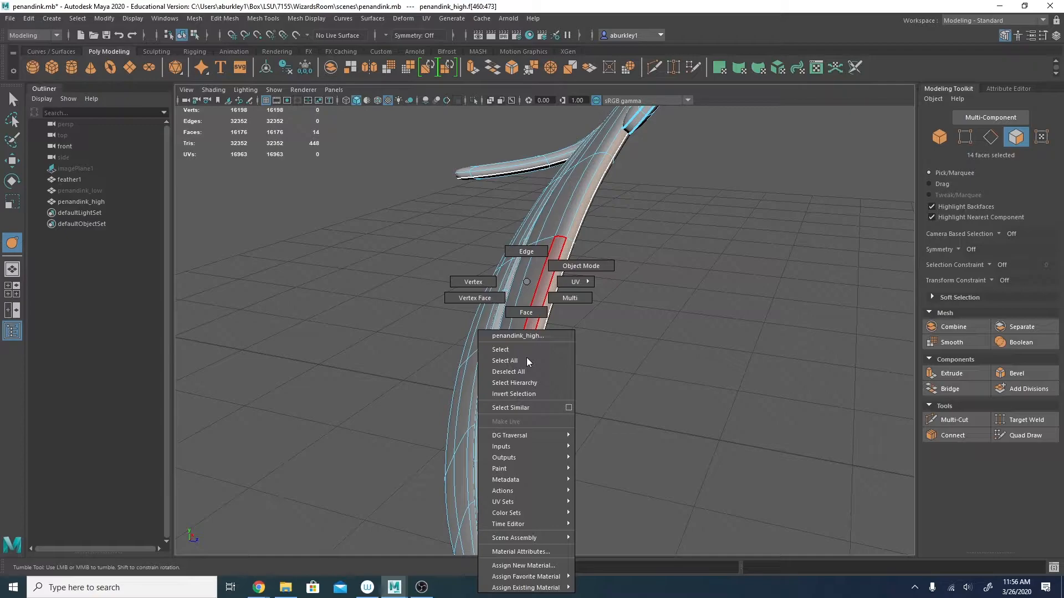
left_click(526, 360)
key("ctrl+z")
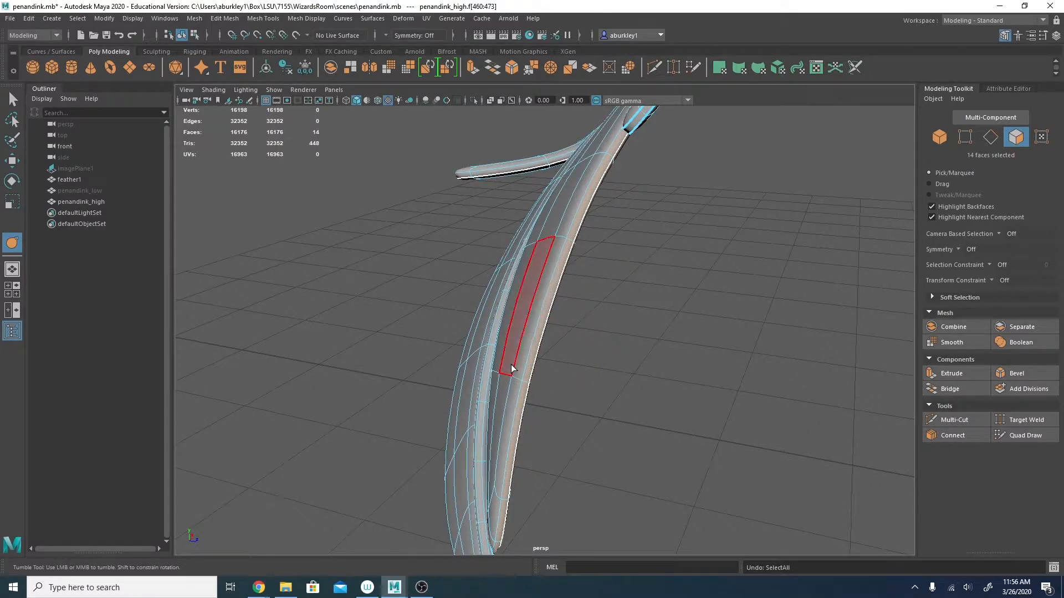
right_click_drag(511, 364, 521, 327)
key("ctrl+z")
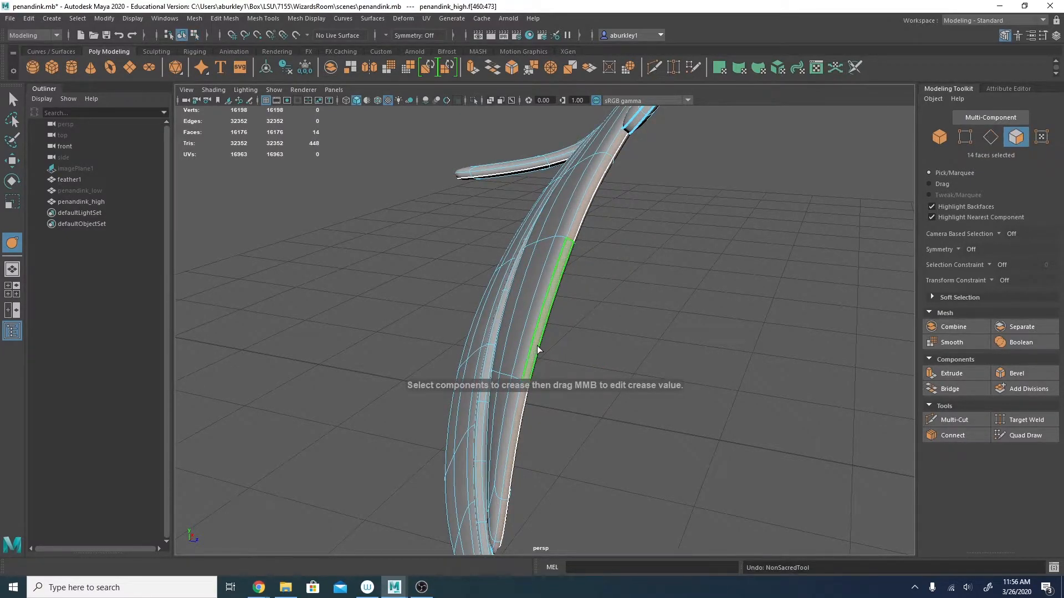
right_click(537, 347)
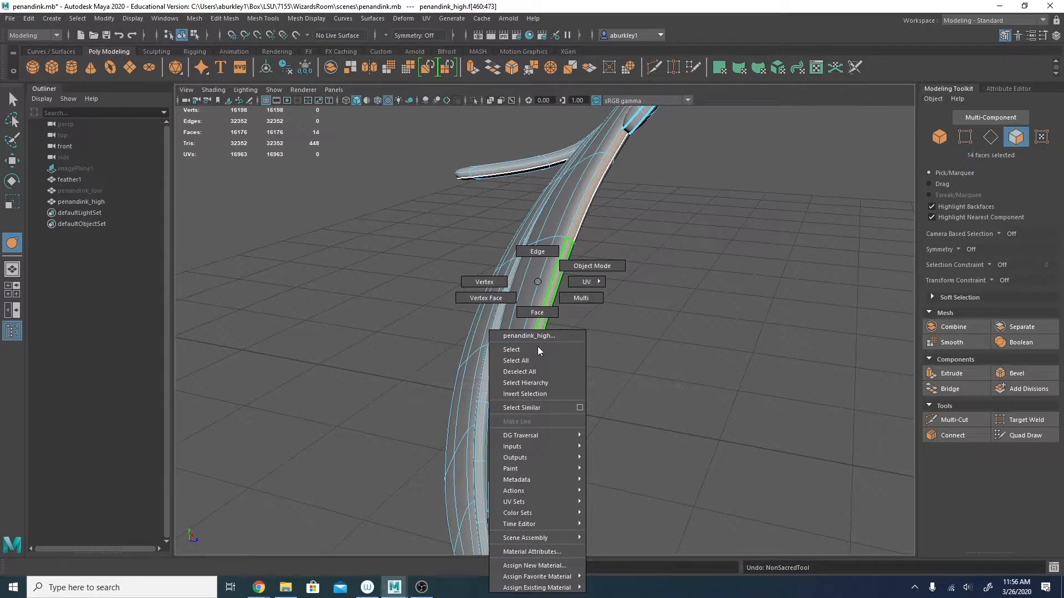
right_click_drag(544, 312, 544, 312, "alt")
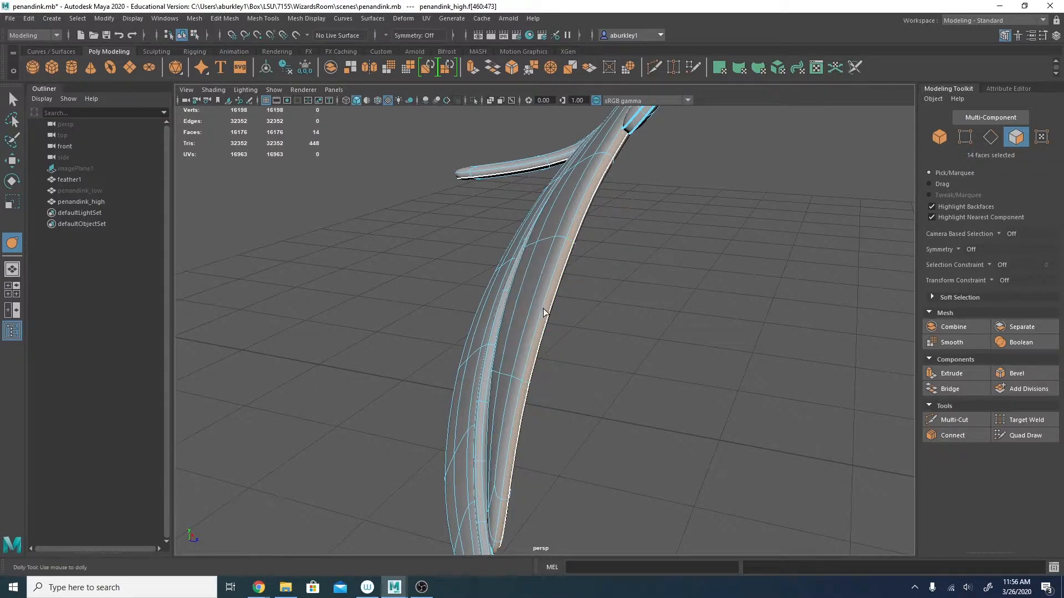
Convert the selected rim faces to edges and try creasing all of them.
right_click(544, 310, "ctrl")
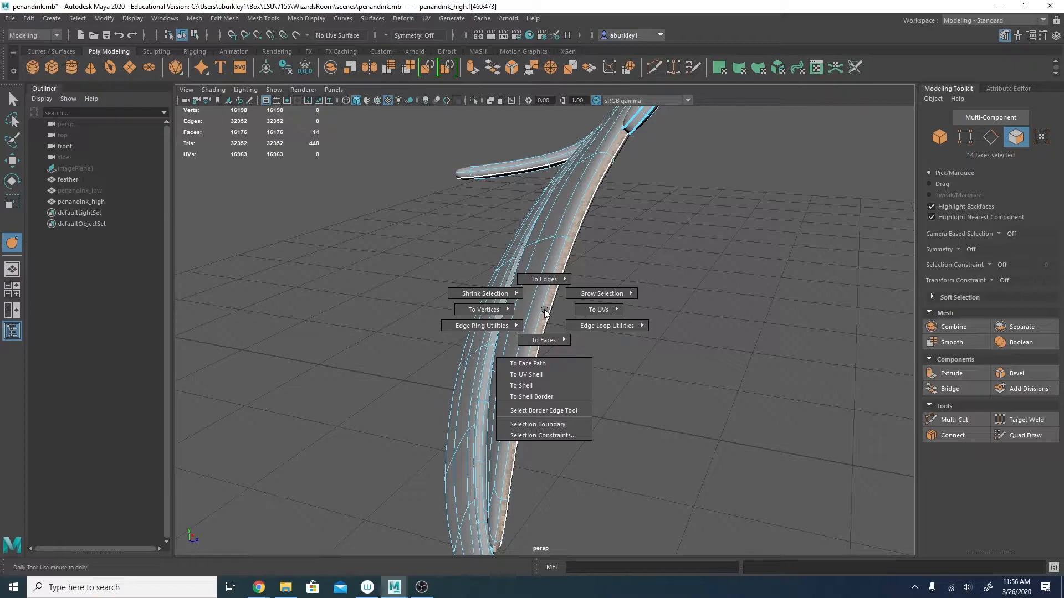
mouse_move(547, 282)
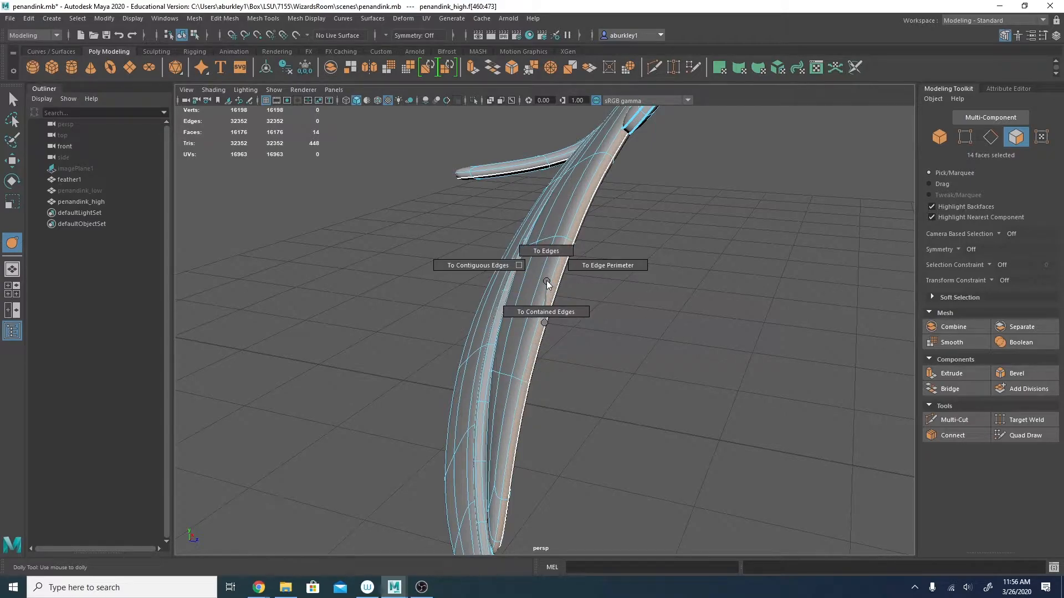
left_click(546, 250)
left_click_drag(550, 255, 512, 386, "alt")
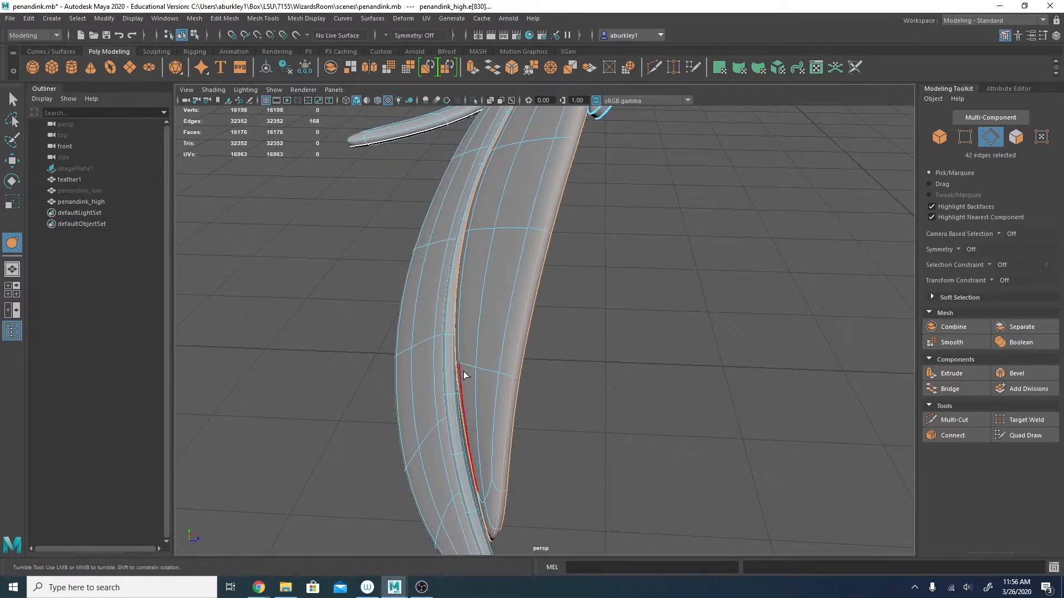
middle_click_drag(497, 355, 692, 380)
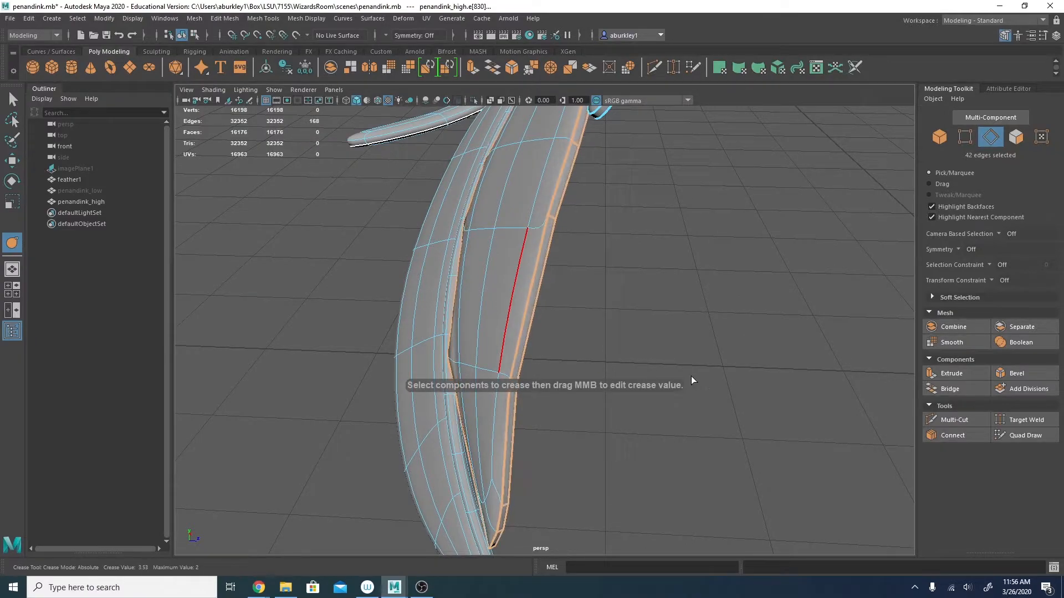
Inspect the creased rim of the long barb from several angles and undo the crease.
left_click_drag(709, 382, 663, 387, "alt")
left_click_drag(603, 399, 513, 427, "alt")
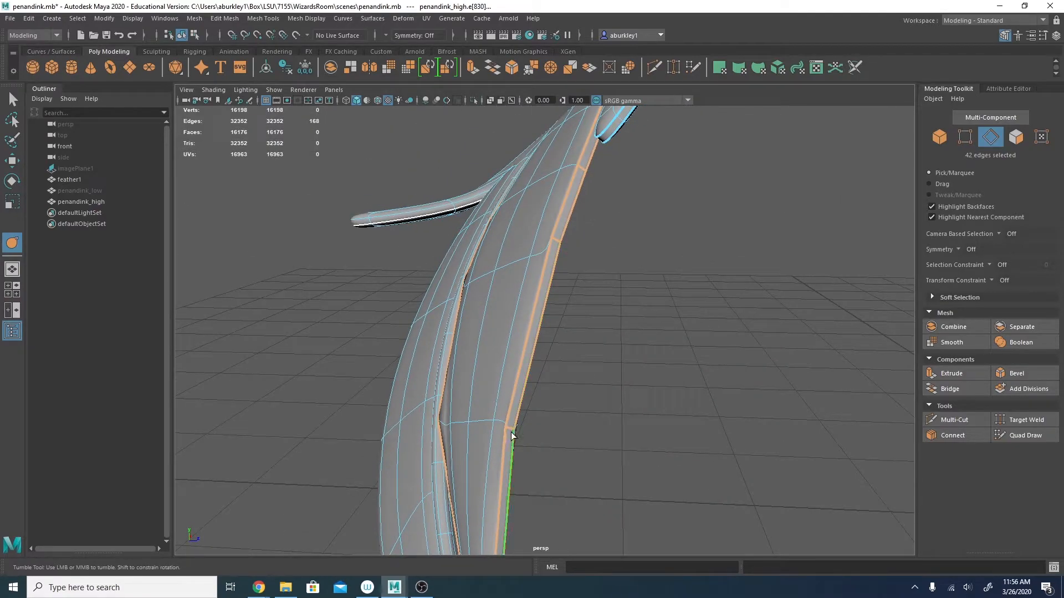
left_click_drag(553, 265, 518, 288, "alt")
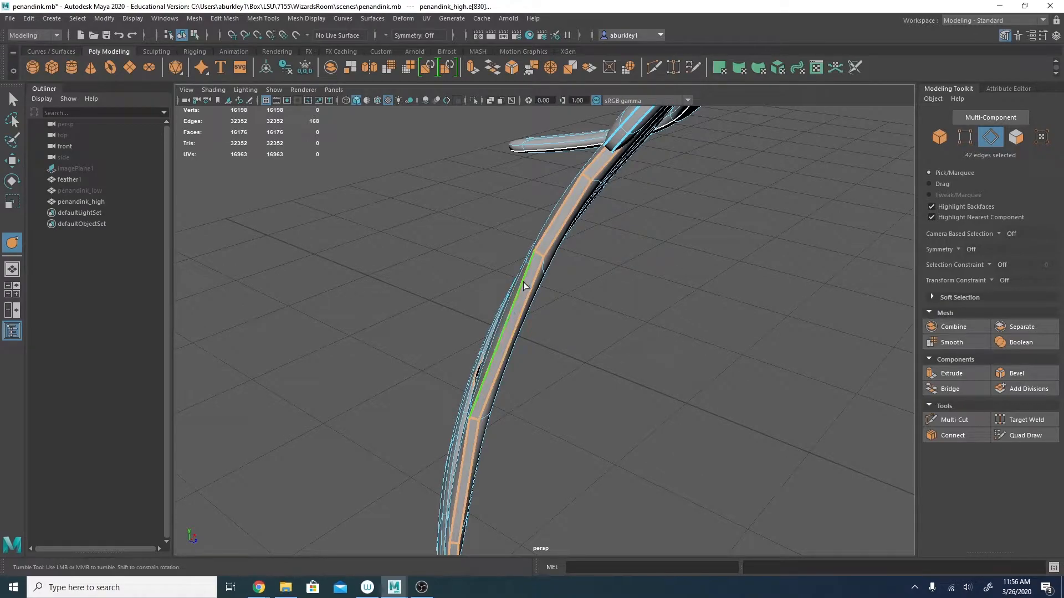
left_click_drag(469, 310, 523, 330, "alt")
middle_click_drag(564, 337, 546, 252, "alt")
left_click(518, 371)
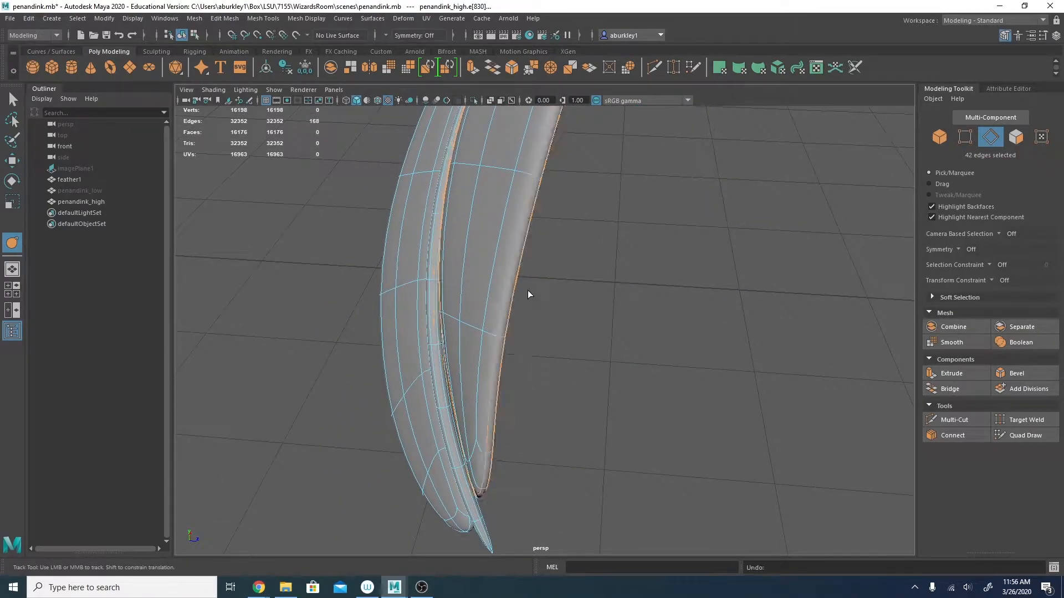
Crease the rim edge loops of the long barb beside the shaft near the feather's tip.
double_click(504, 311)
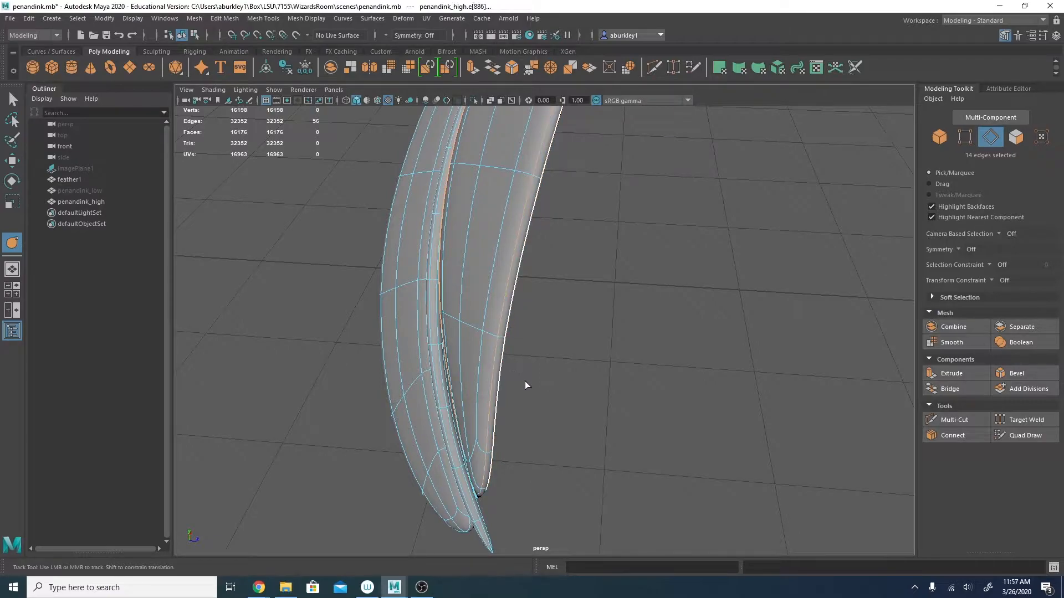
left_click_drag(525, 383, 502, 371, "alt")
double_click(495, 361, "shift")
middle_click_drag(542, 315, 596, 335, "alt")
left_click_drag(451, 366, 519, 311, "alt")
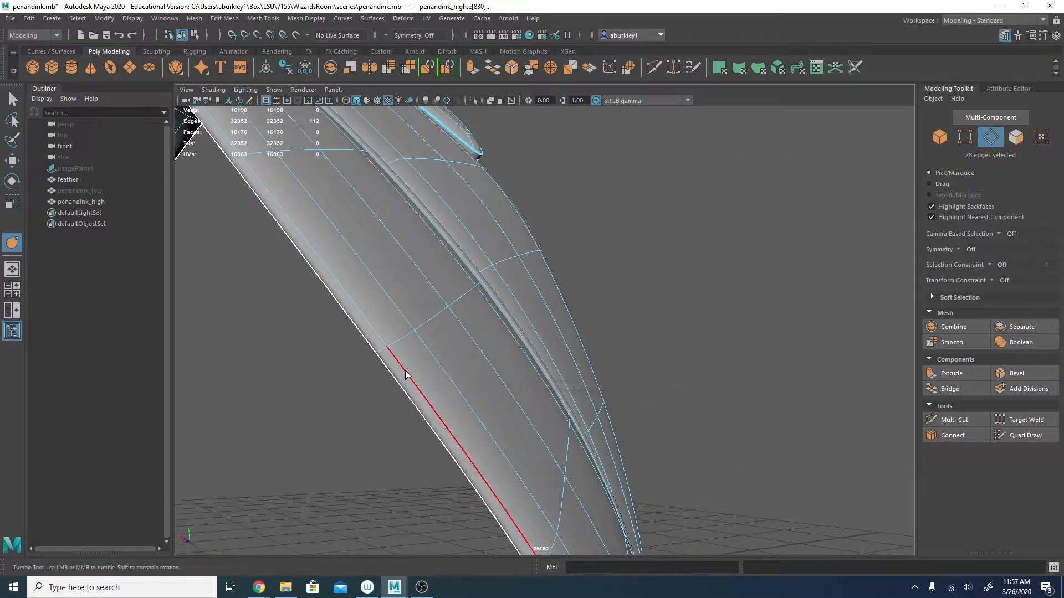
double_click(393, 385, "shift")
middle_click_drag(399, 387, 576, 387)
Crease the rim edge loops of the pointed barb in the middle of the feather.
left_click_drag(576, 388, 499, 385, "alt")
middle_click_drag(377, 280, 413, 196, "alt")
left_click_drag(413, 196, 582, 325, "alt")
double_click(486, 258)
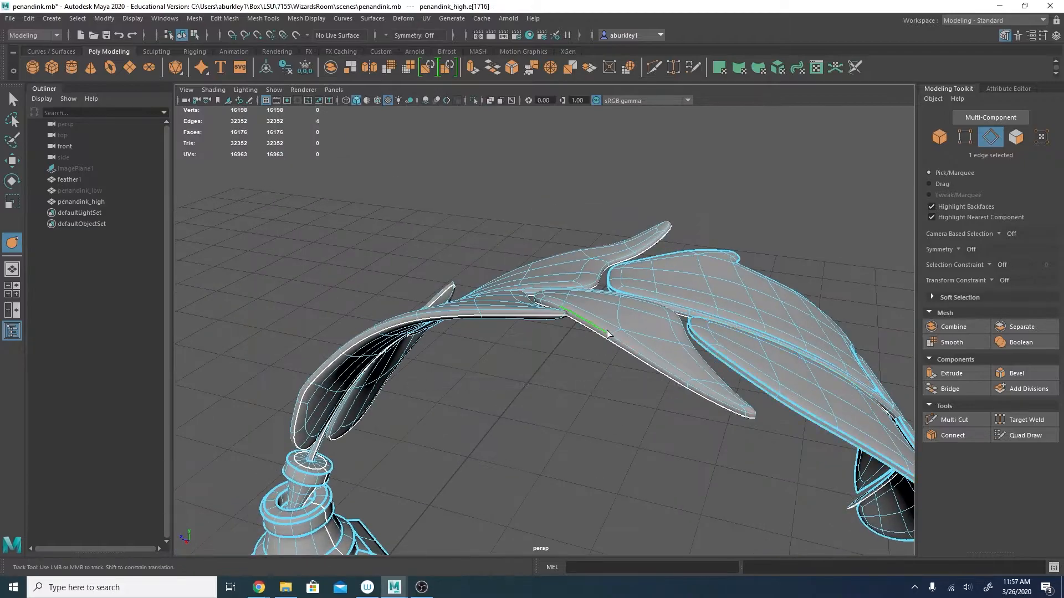
double_click(630, 355)
scroll(591, 402, "up", 2)
middle_click_drag(591, 401, 447, 486, "alt")
Crease the rim edge loops of the remaining barbs, including the long curved barb with the upturned tip.
middle_click_drag(421, 225, 556, 270, "alt")
left_click_drag(556, 270, 622, 287, "alt")
double_click(623, 287)
left_click_drag(512, 367, 681, 327, "alt")
double_click(683, 332)
middle_click_drag(565, 375, 621, 371)
left_click_drag(498, 233, 415, 221, "alt")
double_click(414, 221)
middle_click_drag(443, 277, 577, 333)
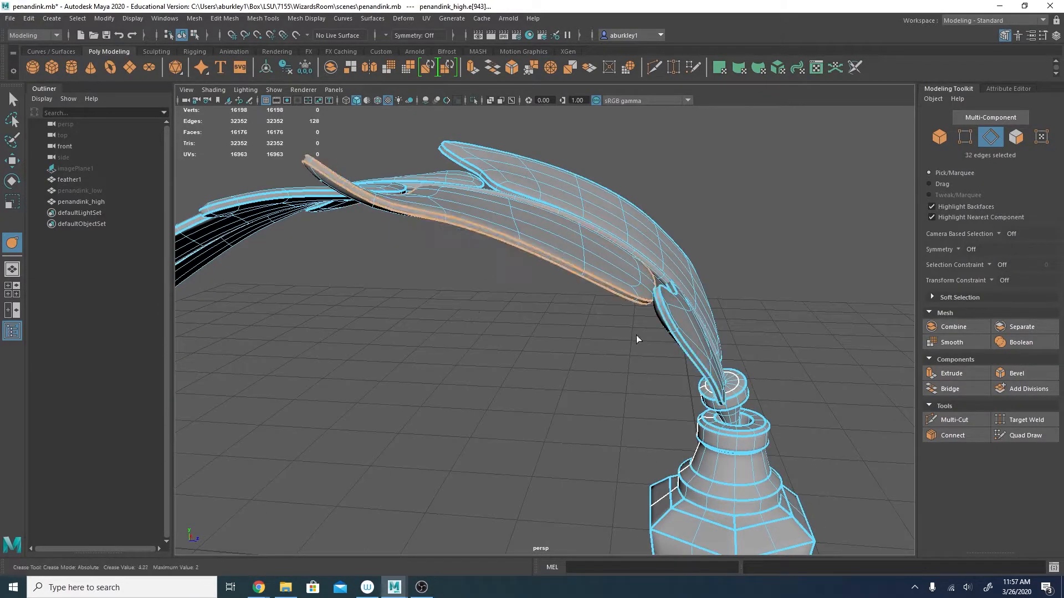
Crease the short edges across the barb rims at the sharp corners next to the shaft, one at a time.
left_click_drag(577, 332, 460, 360, "alt")
scroll(554, 222, "up", 3)
middle_click_drag(554, 222, 574, 201, "alt")
left_click_drag(574, 201, 527, 314, "alt")
left_click(518, 321)
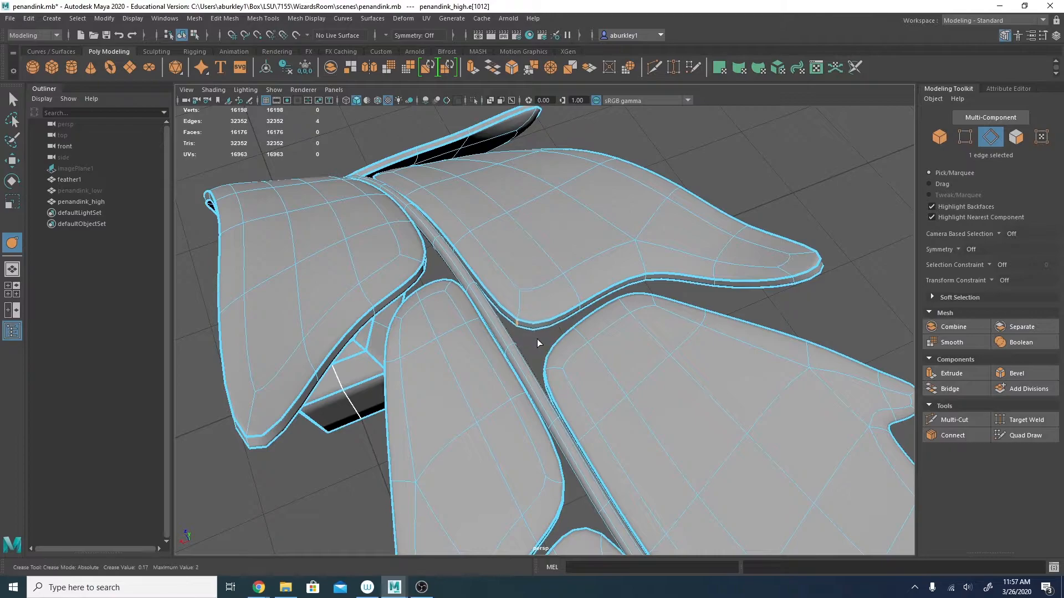
left_click_drag(765, 344, 745, 368, "alt")
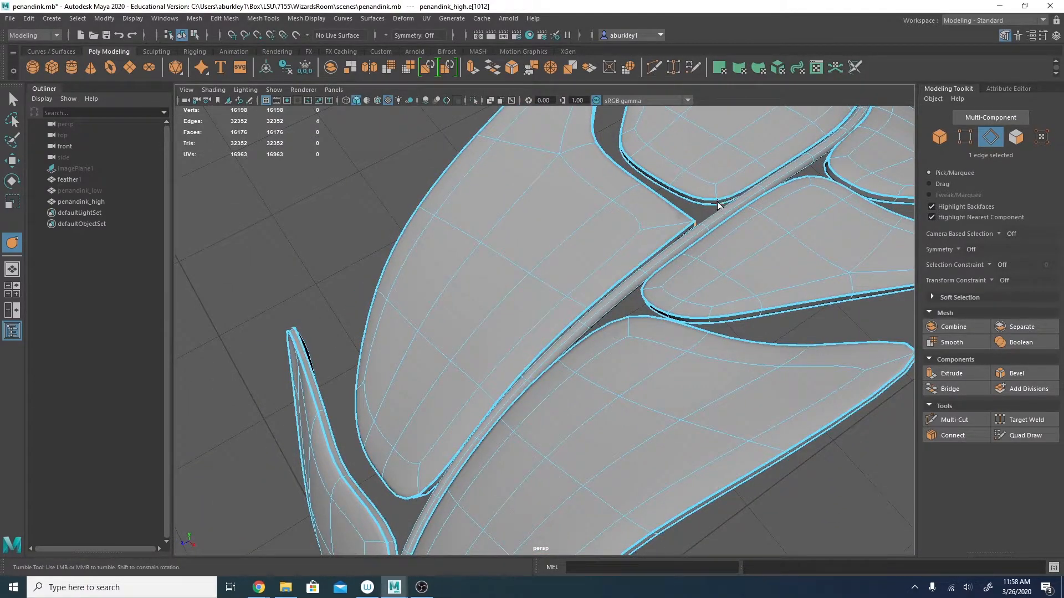
left_click_drag(780, 272, 676, 214, "alt")
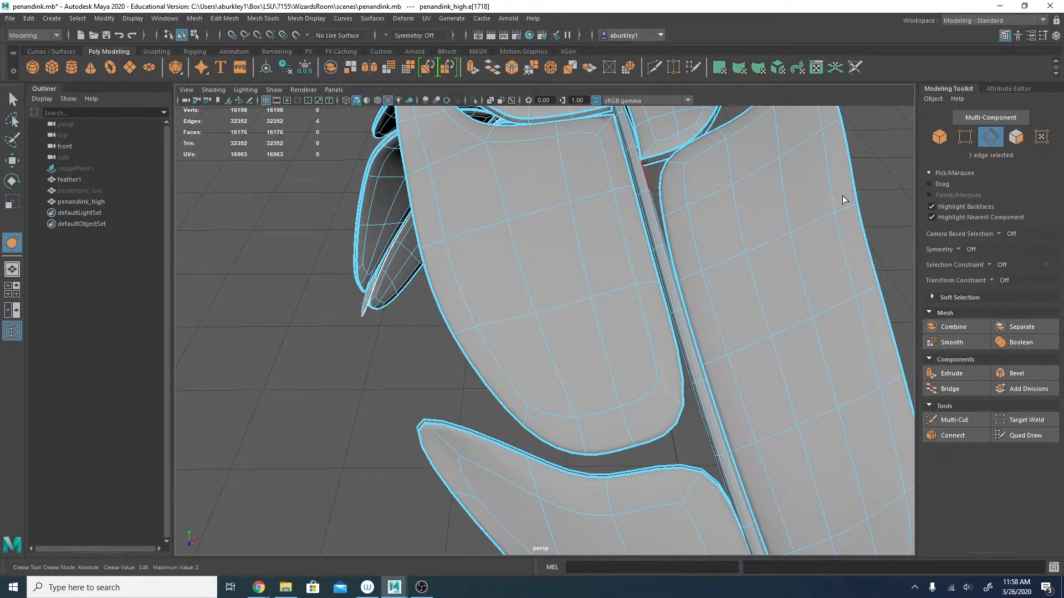
left_click_drag(700, 410, 566, 354, "alt")
middle_click_drag(556, 351, 641, 375)
left_click_drag(752, 386, 611, 453, "alt")
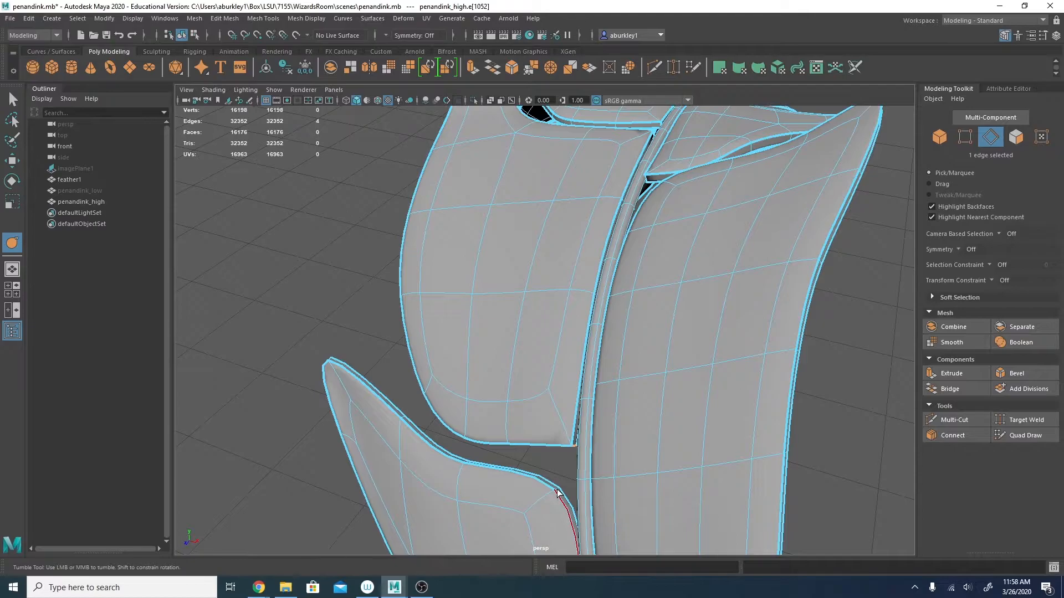
Crease the short rim edges at the pointed corners and outer tips of the large barbs in the feather's middle.
left_click_drag(561, 490, 653, 249, "alt")
left_click(526, 264)
left_click_drag(526, 265, 455, 332, "alt")
middle_click_drag(454, 333, 639, 349, "alt")
left_click(639, 349)
left_click_drag(520, 344, 581, 243, "alt")
middle_click_drag(580, 243, 720, 311)
left_click_drag(720, 310, 626, 360, "alt")
left_click(757, 430, "shift")
left_click_drag(757, 430, 748, 421, "alt")
middle_click_drag(748, 421, 779, 436, "alt")
left_click_drag(779, 436, 718, 454, "alt")
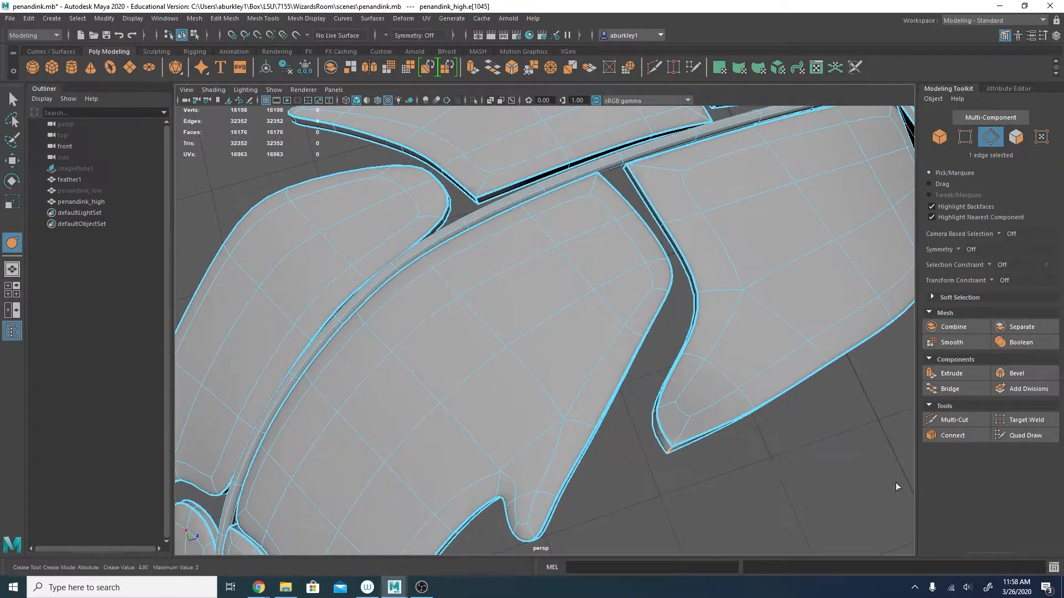
Crease the short rim edges at the shaft-side corners of the neighbouring rounded barbs.
left_click_drag(888, 486, 675, 386, "alt")
left_click(595, 292)
middle_click_drag(595, 292, 619, 320, "alt")
left_click(529, 430)
left_click_drag(529, 430, 580, 288, "alt")
left_click(579, 288)
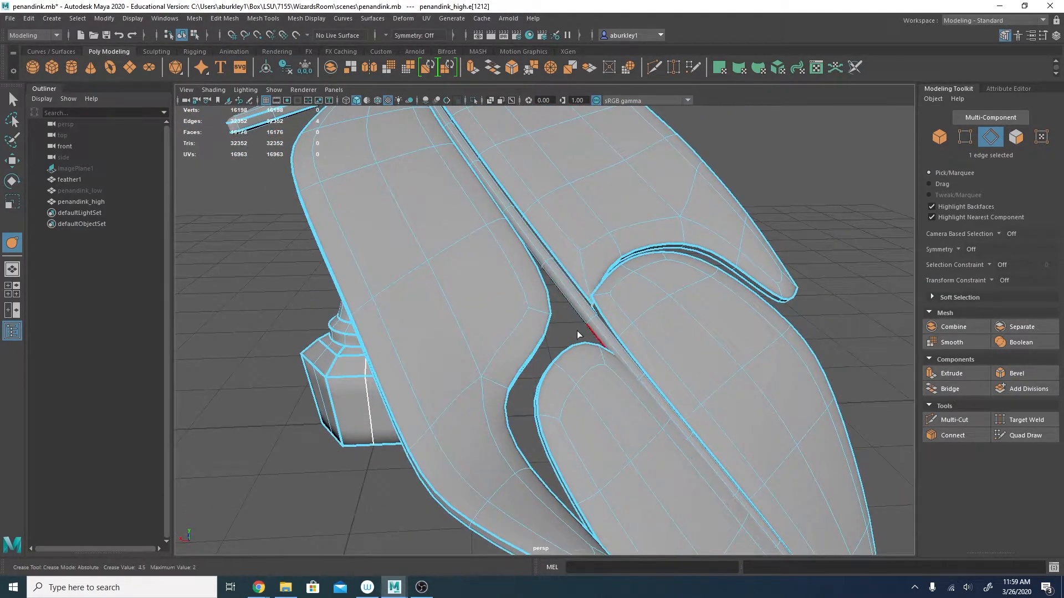
left_click_drag(591, 338, 418, 277, "alt")
left_click(417, 278)
middle_click_drag(417, 277, 559, 291)
left_click_drag(559, 291, 704, 324, "alt")
left_click(674, 325)
middle_click_drag(674, 324, 886, 356)
Crease the last short corner edges on the barb rims and return to object mode with nothing selected.
left_click_drag(887, 357, 499, 269, "alt")
left_click(613, 357)
right_click_drag(499, 269, 514, 275, "alt")
left_click_drag(513, 276, 693, 322, "alt")
left_click(501, 210)
right_click_drag(692, 321, 643, 244, "alt")
left_click(643, 244)
left_click_drag(642, 244, 471, 294, "alt")
right_click_drag(471, 294, 653, 276, "alt")
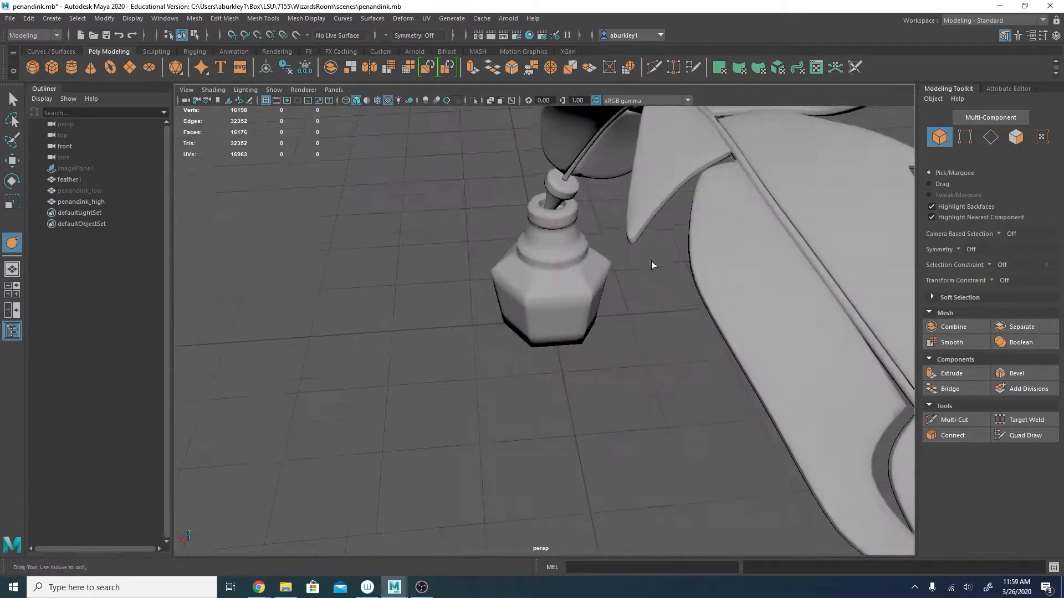
Examine the smoothed bottle, stopper and feather from several angles to check the creased edges.
middle_click_drag(653, 276, 686, 388, "alt")
left_click(687, 387)
right_click_drag(687, 387, 696, 256)
left_click_drag(481, 386, 646, 249, "alt")
right_click_drag(796, 325, 692, 293, "alt")
left_click_drag(691, 293, 250, 260, "alt")
right_click_drag(685, 299, 803, 344, "alt")
middle_click_drag(803, 343, 566, 337, "alt")
right_click_drag(566, 338, 568, 373, "alt")
middle_click_drag(567, 373, 527, 171, "alt")
right_click_drag(526, 170, 410, 319, "alt")
left_click_drag(410, 318, 590, 287, "alt")
middle_click_drag(591, 287, 593, 265, "alt")
mouse_move(587, 274)
left_mouse_down("alt")
mouse_move(518, 278)
mouse_move(597, 258)
mouse_move(506, 254)
mouse_move(567, 293)
mouse_move(505, 292)
mouse_move(531, 291)
left_mouse_up("alt")
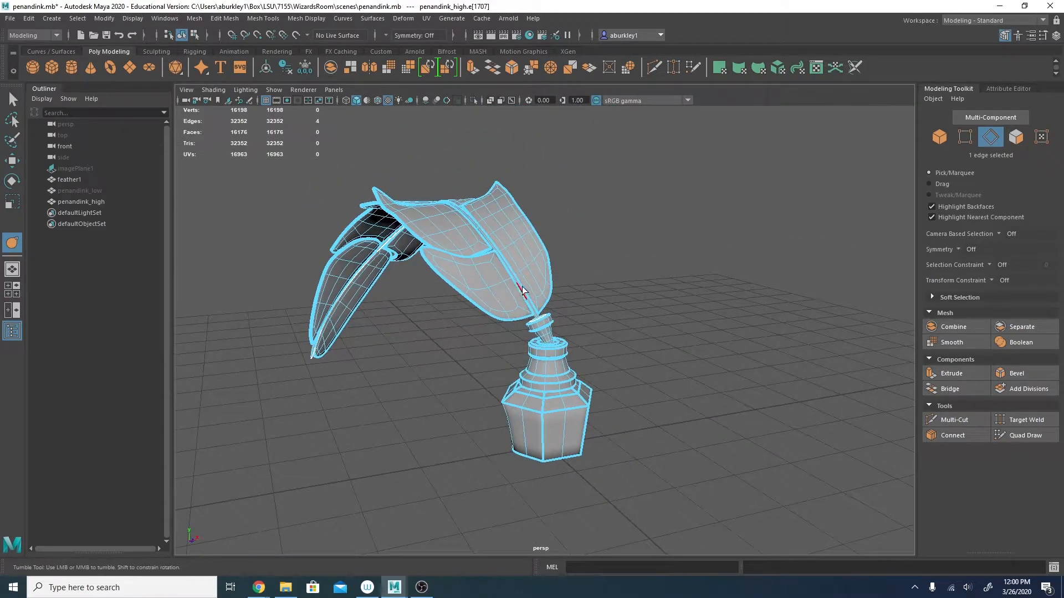
Save the scene.
middle_click_drag(522, 287, 591, 316, "alt")
left_click_drag(591, 315, 548, 285, "alt")
middle_click_drag(549, 285, 529, 290, "alt")
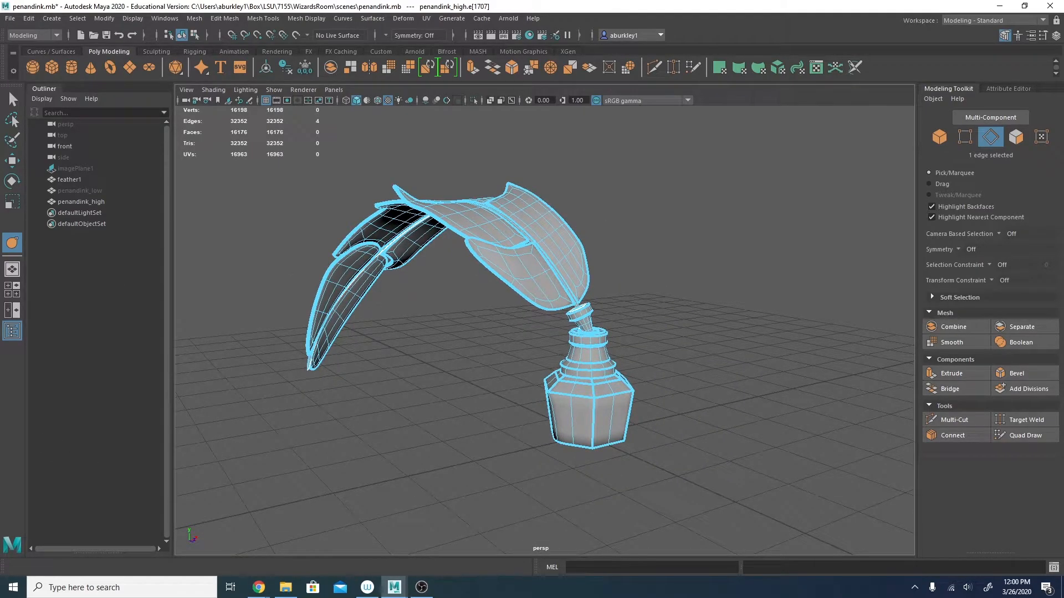
key("ctrl+s")
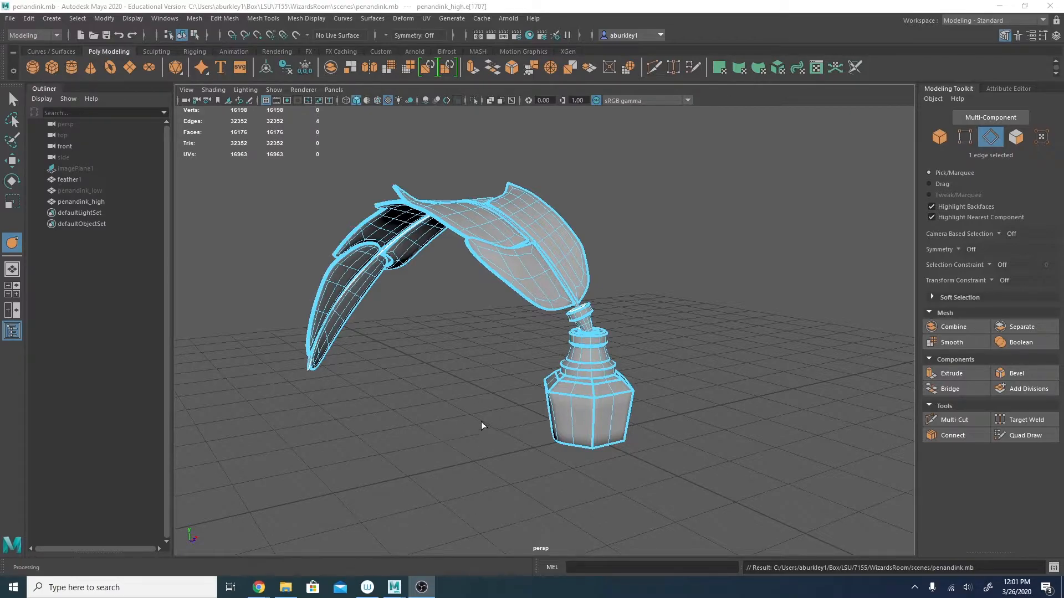
Examine the shading around the bottle's base and along the vertical edges of its body.
middle_click_drag(608, 435, 530, 360, "alt")
right_click_drag(529, 360, 797, 496, "alt")
middle_click_drag(658, 456, 804, 357, "alt")
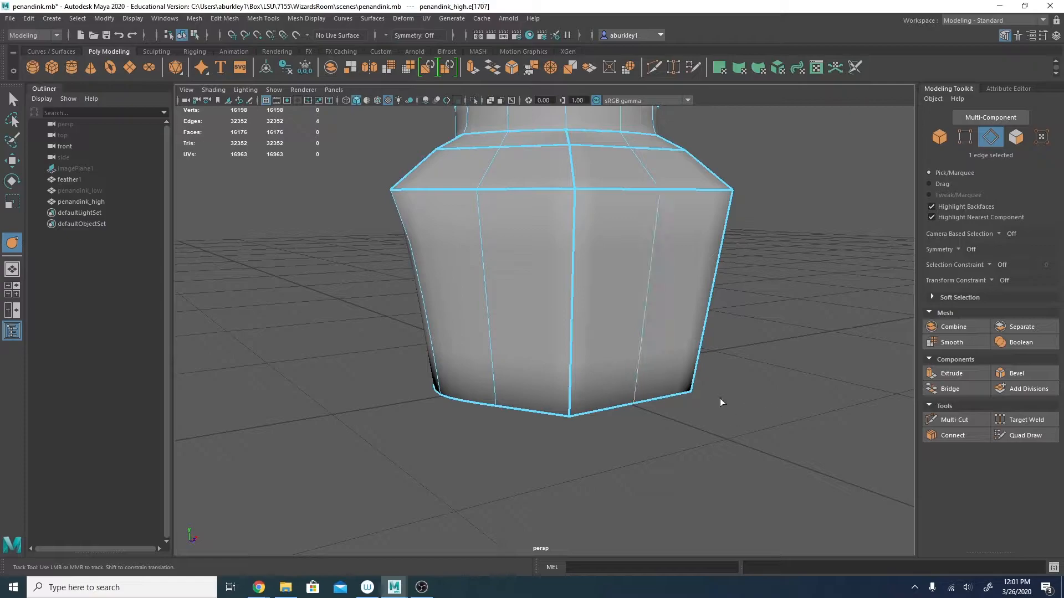
mouse_move(545, 423)
left_mouse_down("alt")
mouse_move(541, 397)
mouse_move(634, 404)
mouse_move(793, 199)
mouse_move(712, 93)
mouse_move(669, 341)
mouse_move(540, 324)
mouse_move(549, 361)
mouse_move(637, 390)
left_mouse_up("alt")
mouse_move(758, 443)
left_mouse_down("alt")
mouse_move(707, 352)
mouse_move(636, 440)
left_mouse_up("alt")
middle_click_drag(636, 439, 645, 438, "alt")
left_click_drag(644, 437, 570, 367, "alt")
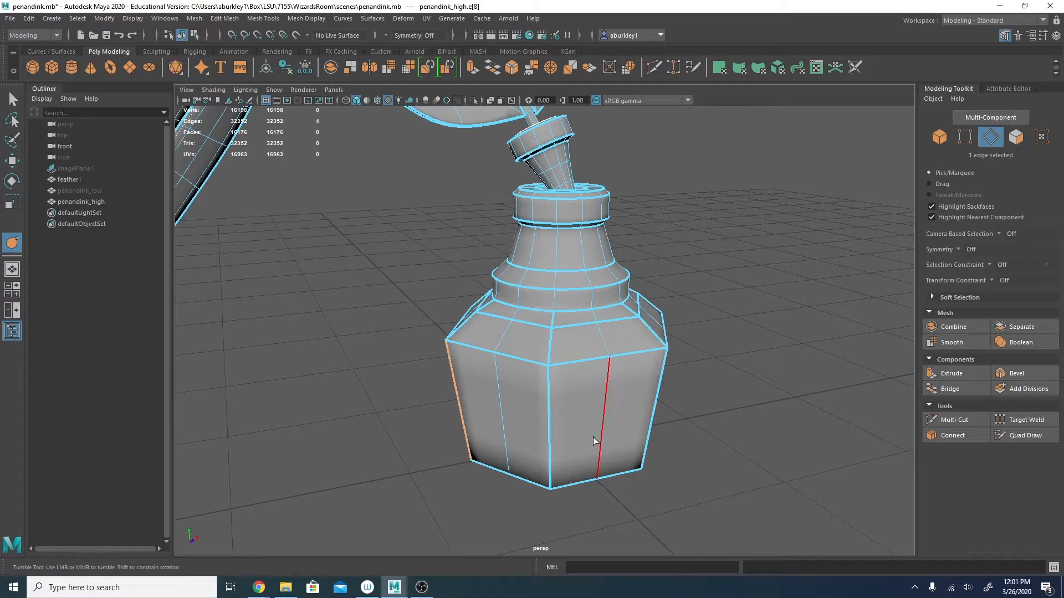
left_click_drag(590, 436, 611, 431, "alt")
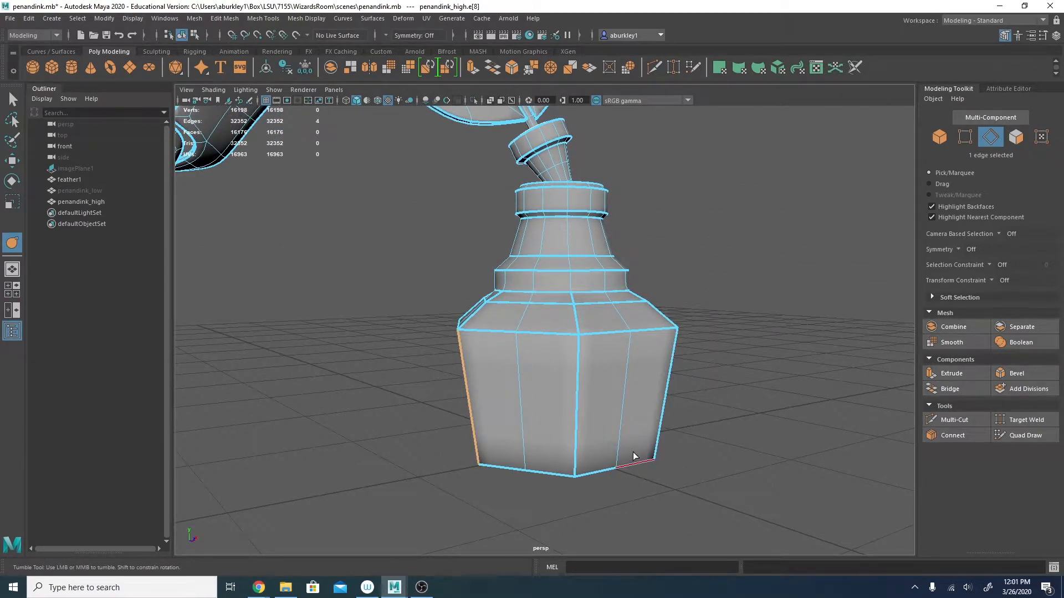
mouse_move(634, 455)
left_mouse_down("alt")
mouse_move(617, 388)
mouse_move(554, 432)
mouse_move(521, 418)
mouse_move(894, 433)
left_mouse_up("alt")
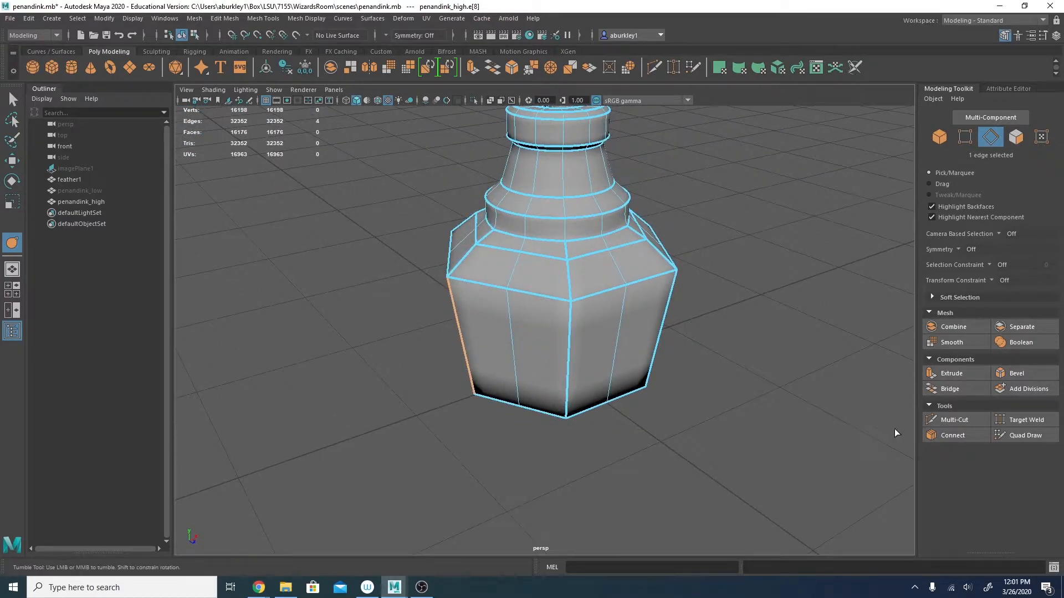
Insert three Multi-Cut edge loops around the bottle: just above the base, just below the shoulder edge and just above it.
left_click(949, 420)
left_click(567, 405, "ctrl")
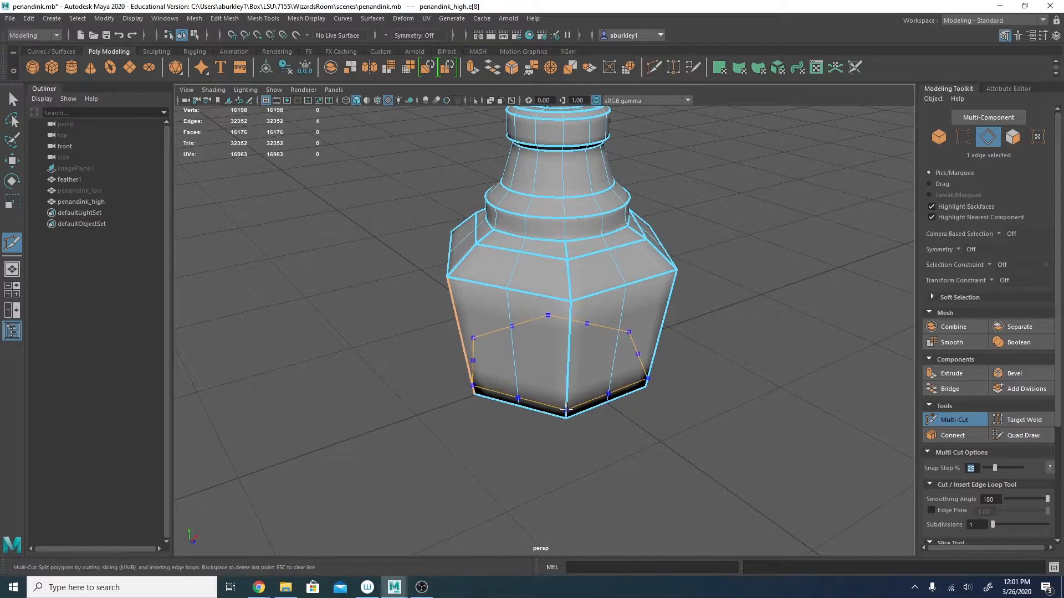
left_click_drag(703, 456, 676, 460, "alt")
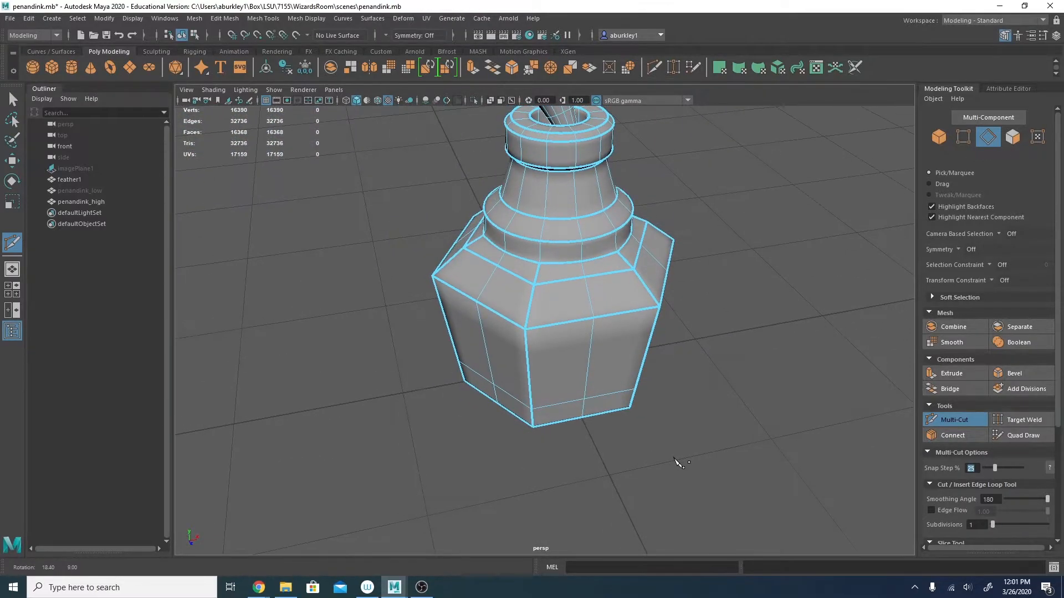
left_click(528, 336, "ctrl")
left_click_drag(622, 375, 826, 335, "alt")
left_click(522, 288, "ctrl")
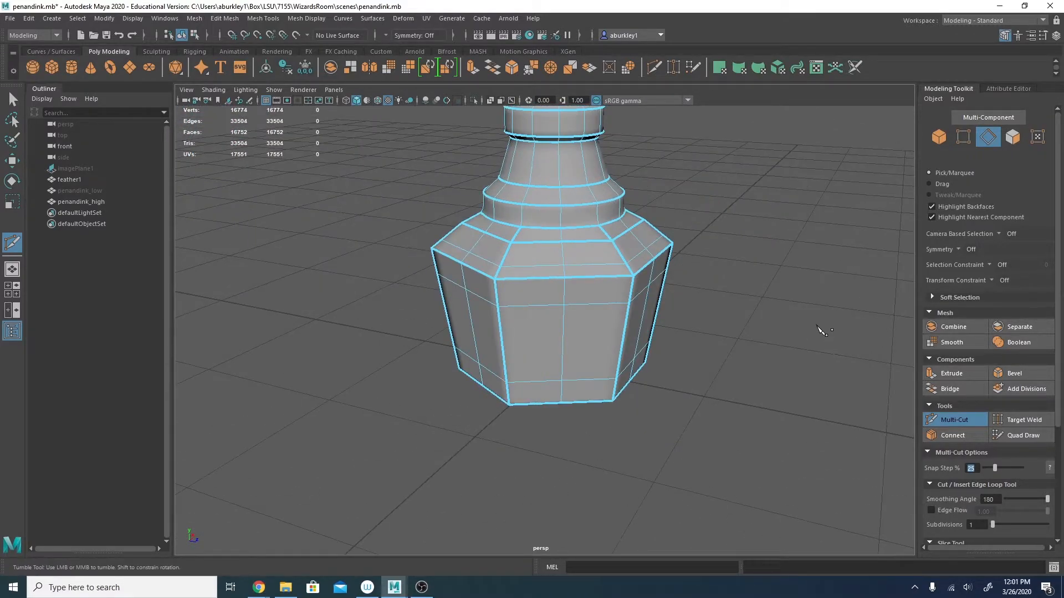
Examine the smoothed bottle body, shoulder and neck in object mode with nothing selected.
key("w")
right_click_drag(581, 285, 640, 260)
left_click(729, 310)
left_click_drag(729, 338, 464, 379, "alt")
left_click_drag(528, 217, 570, 349, "alt")
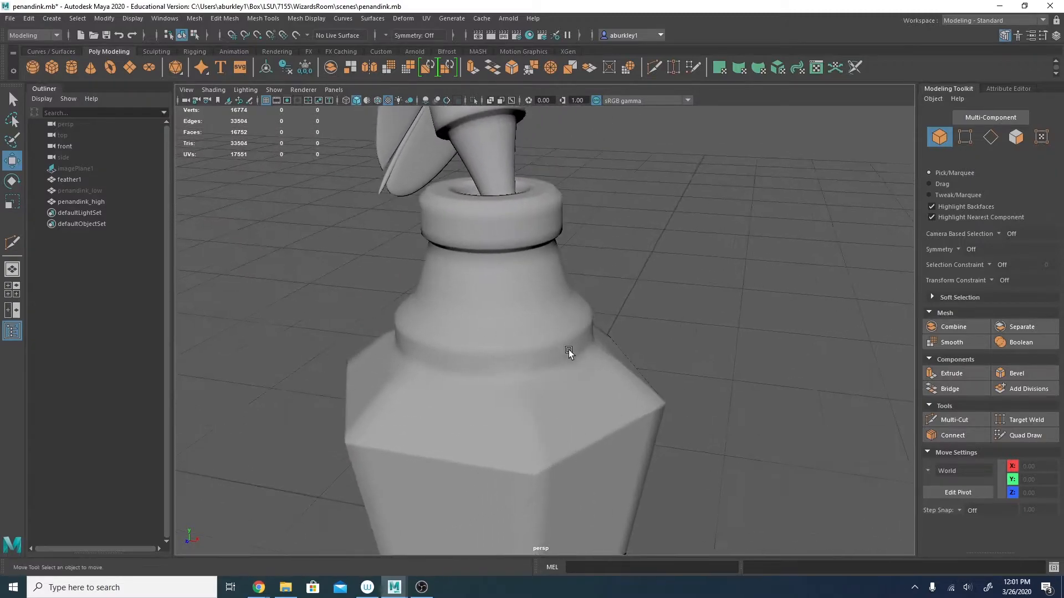
Insert four Multi-Cut edge loops on penandink_high: below and above the collar's base, above its widest edge and above the neck's base.
left_click(570, 349)
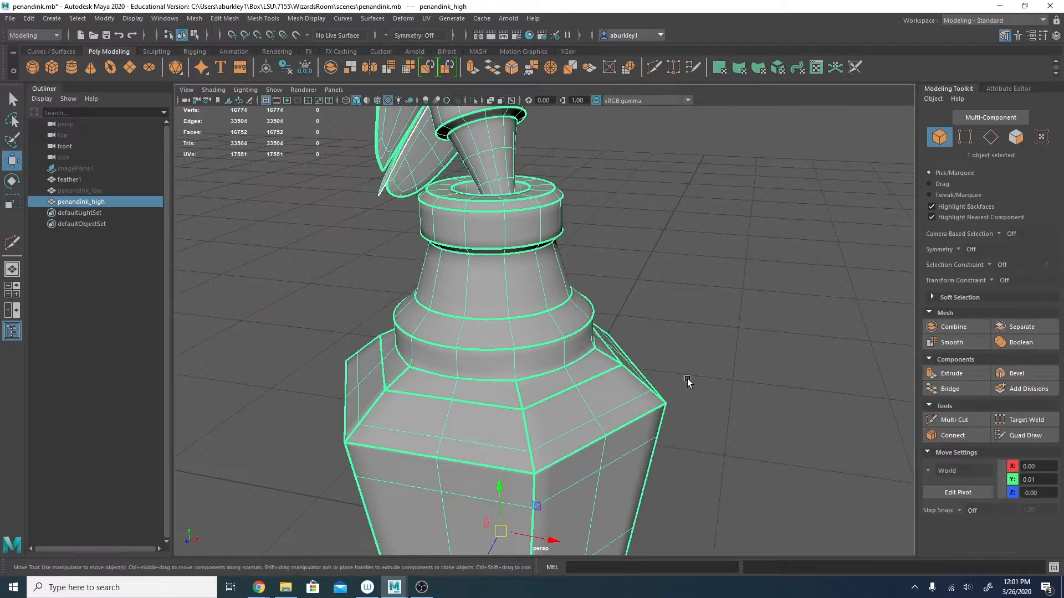
left_click(967, 421)
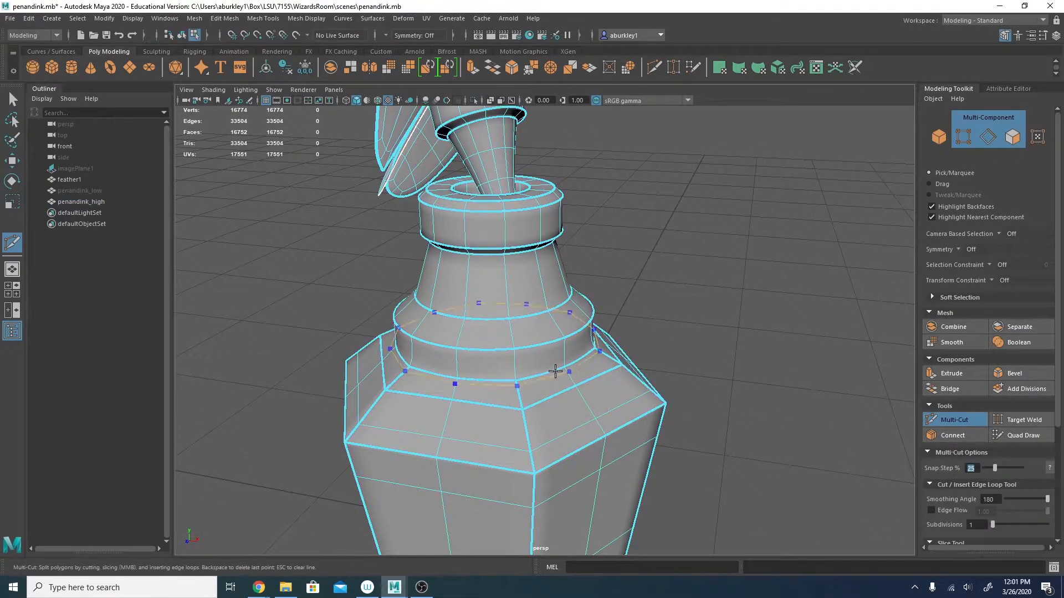
left_click(512, 387, "ctrl")
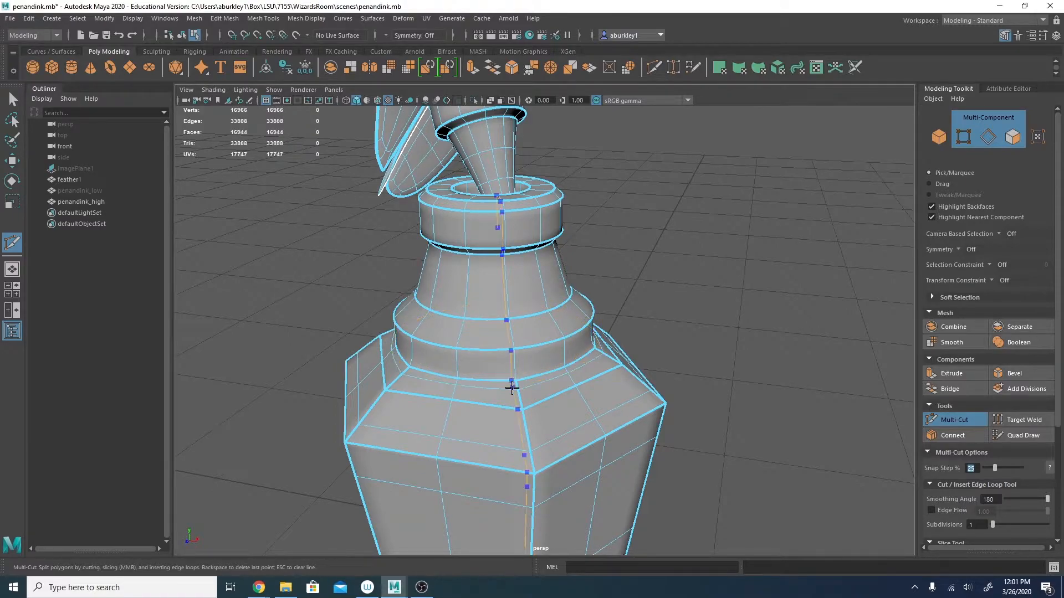
left_click(513, 371, "ctrl")
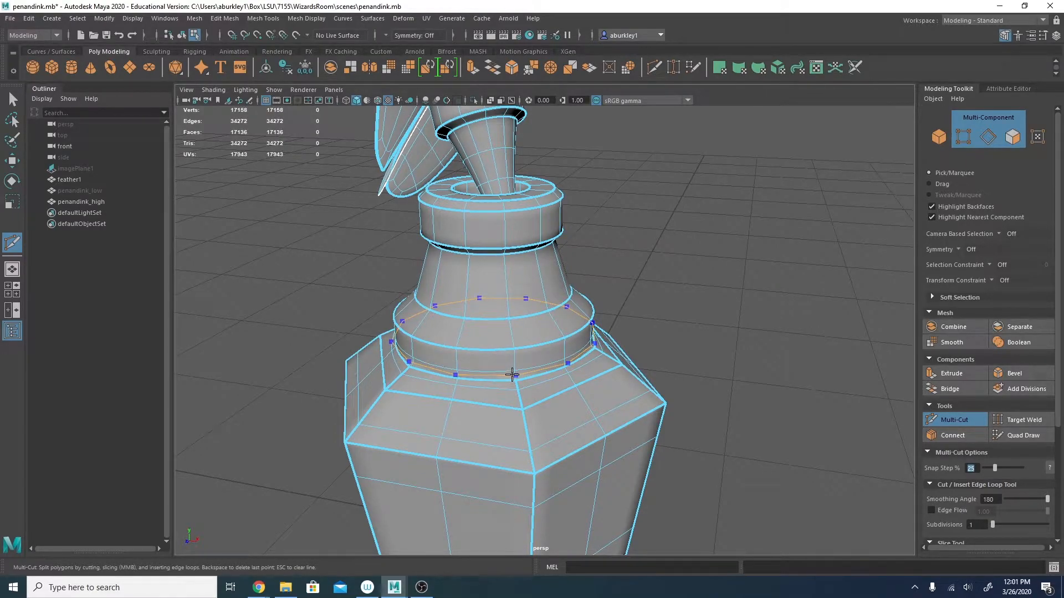
left_click(511, 343, "ctrl")
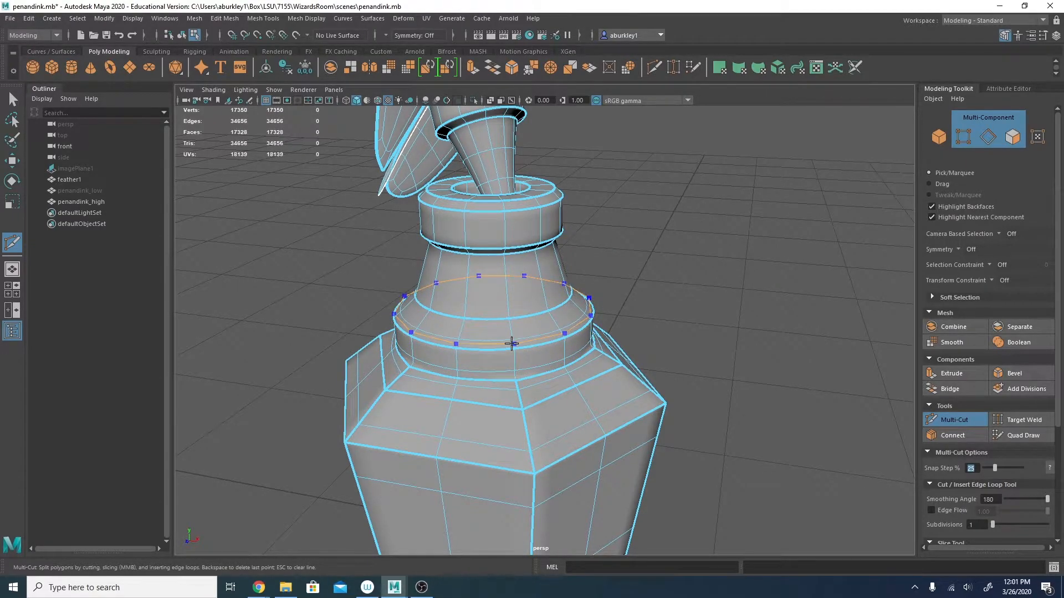
left_click(511, 308, "ctrl")
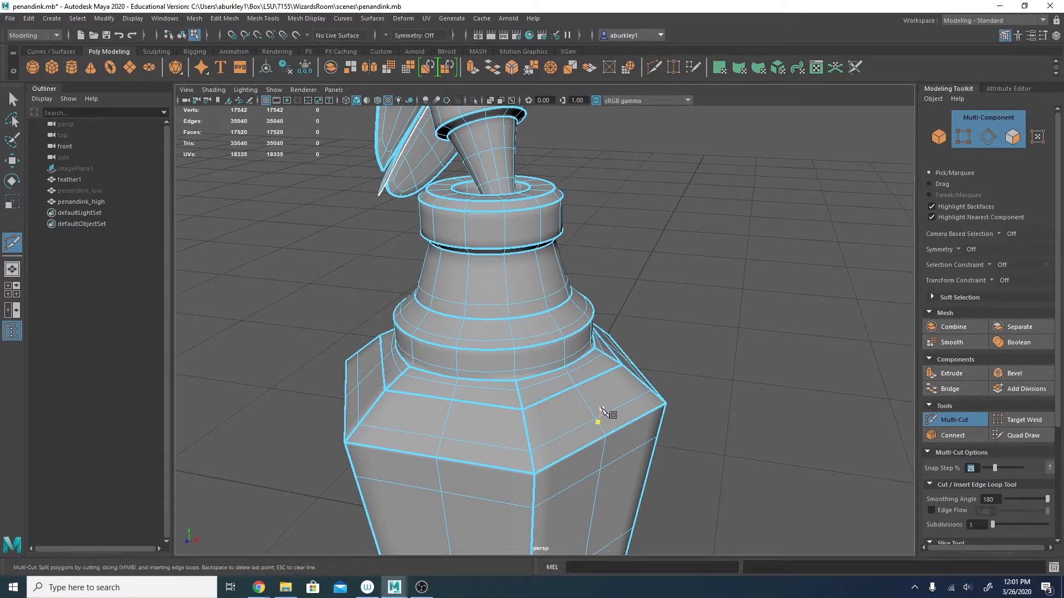
right_click_drag(588, 324, 702, 292)
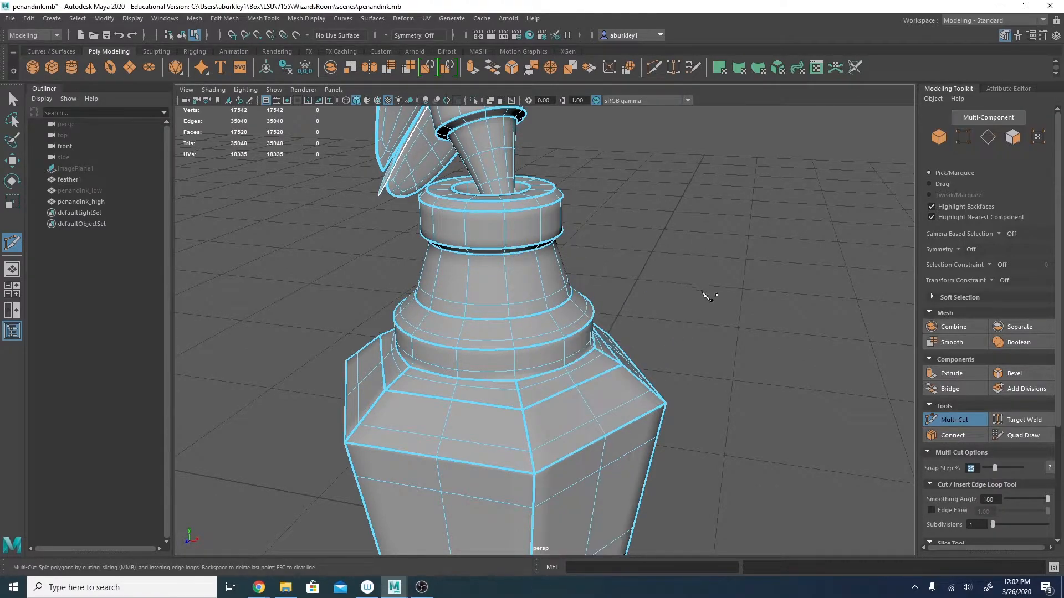
right_click_drag(529, 374, 596, 253)
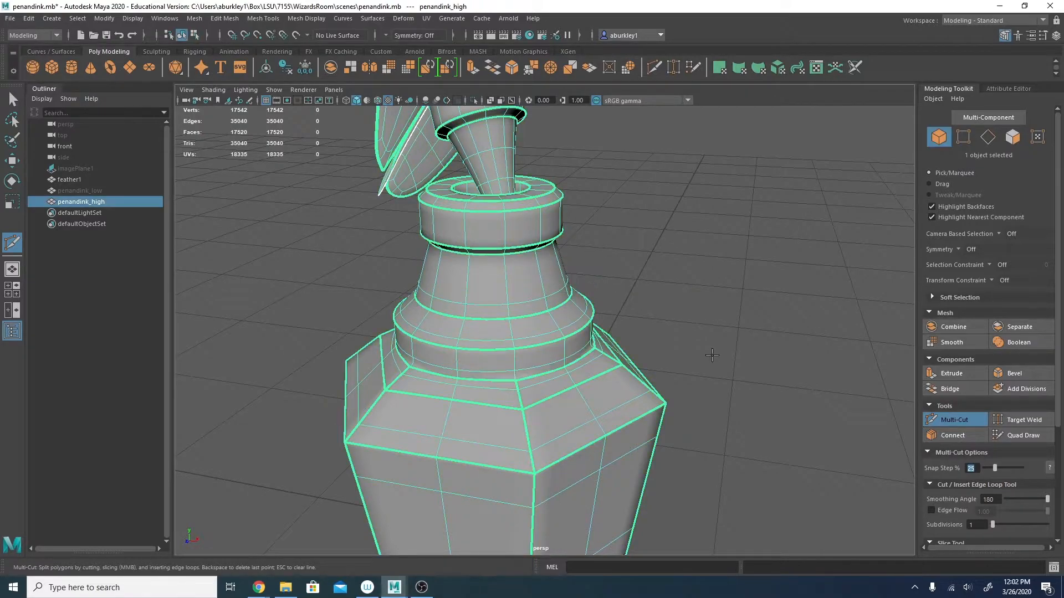
Examine the smoothed collar and neck of the bottle and the feather above it from several angles.
key("w")
left_click(713, 360)
mouse_move(713, 361)
left_mouse_down("alt")
mouse_move(683, 375)
mouse_move(430, 359)
mouse_move(579, 354)
mouse_move(567, 359)
left_mouse_up("alt")
left_click(569, 362)
mouse_move(660, 408)
left_mouse_down("alt")
mouse_move(598, 394)
mouse_move(515, 327)
left_mouse_up("alt")
middle_click_drag(515, 328, 560, 344, "alt")
right_click_drag(560, 344, 563, 399, "alt")
mouse_move(563, 399)
left_mouse_down("alt")
mouse_move(612, 412)
mouse_move(672, 404)
left_mouse_up("alt")
Select an edge at the tip of the lowest feather barb on penandink_high and crease it with the Crease Tool.
right_click_drag(646, 312, 648, 251)
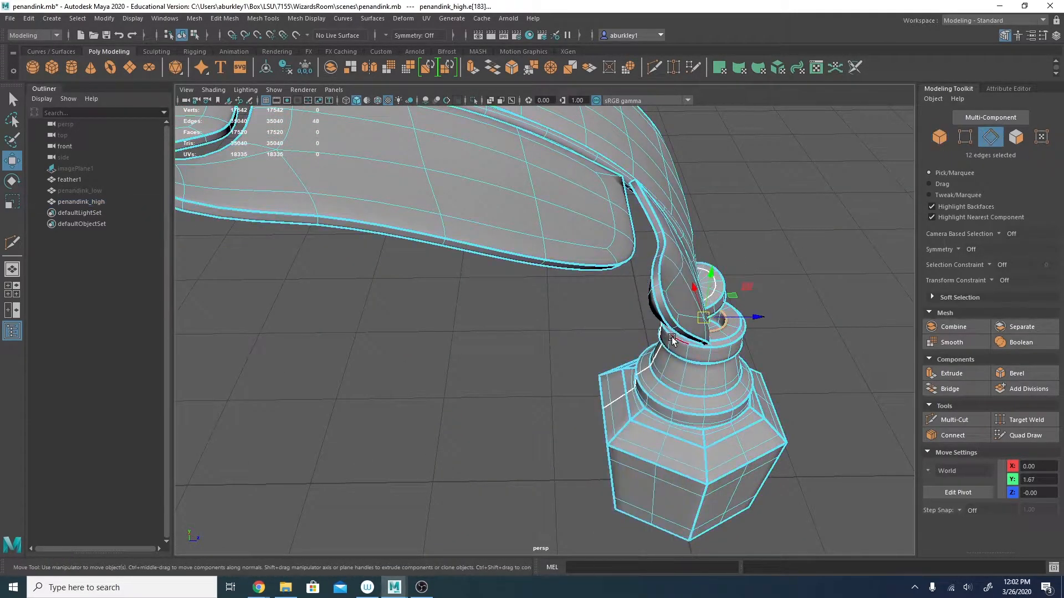
left_click(671, 339)
mouse_move(366, 210)
left_mouse_down("alt")
mouse_move(356, 261)
mouse_move(349, 211)
left_mouse_up("alt")
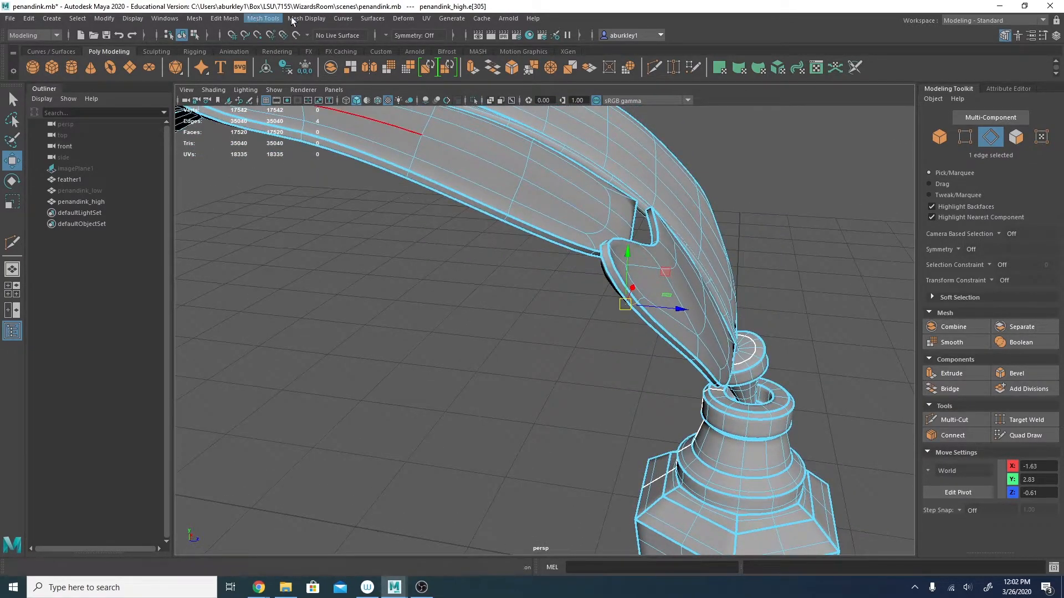
left_click(271, 18)
left_click(289, 80)
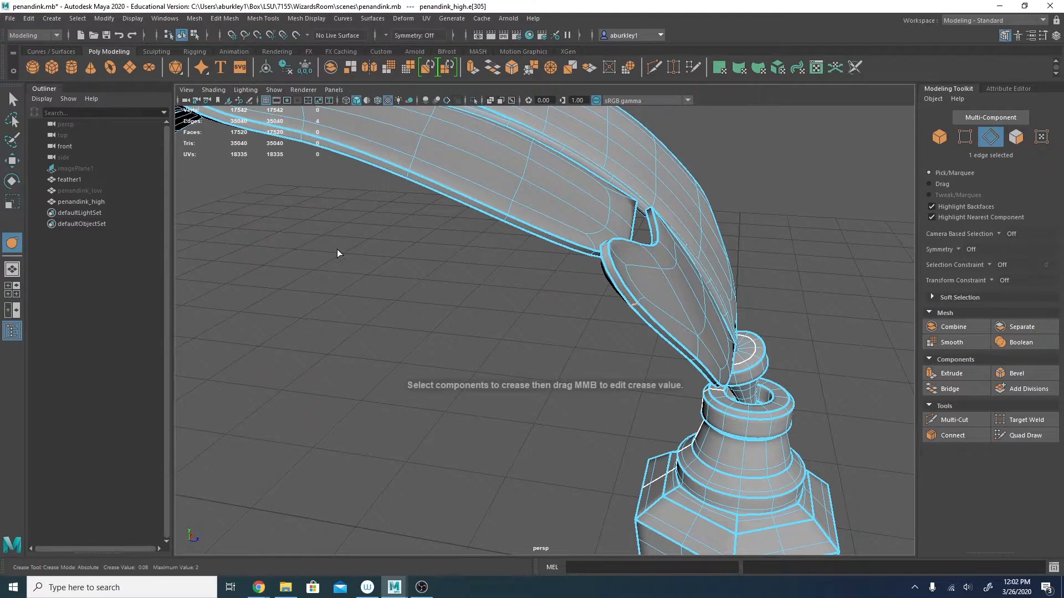
left_click_drag(670, 284, 487, 326, "alt")
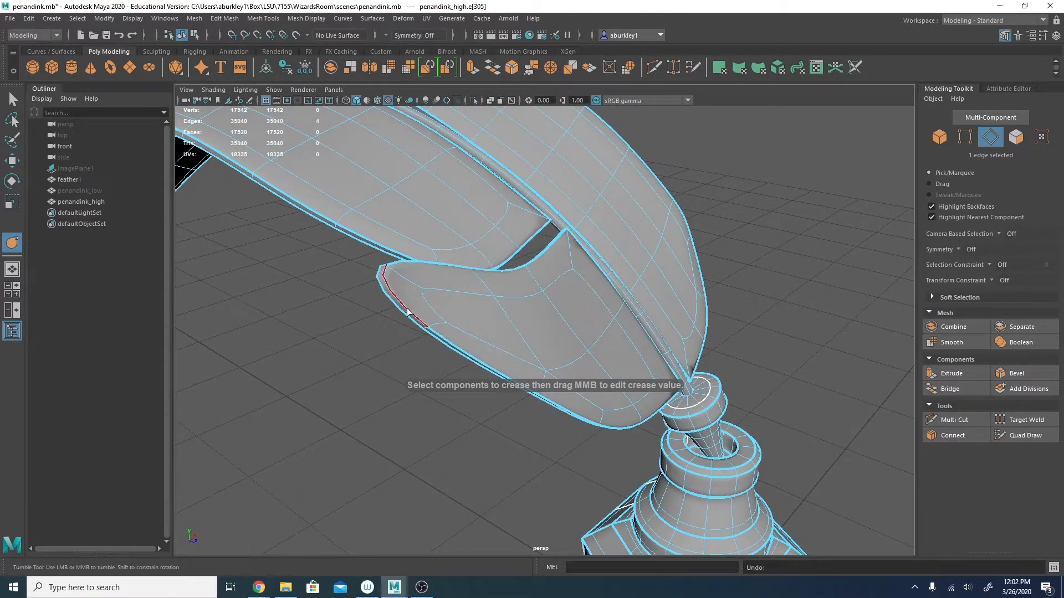
left_click_drag(408, 312, 444, 333, "alt")
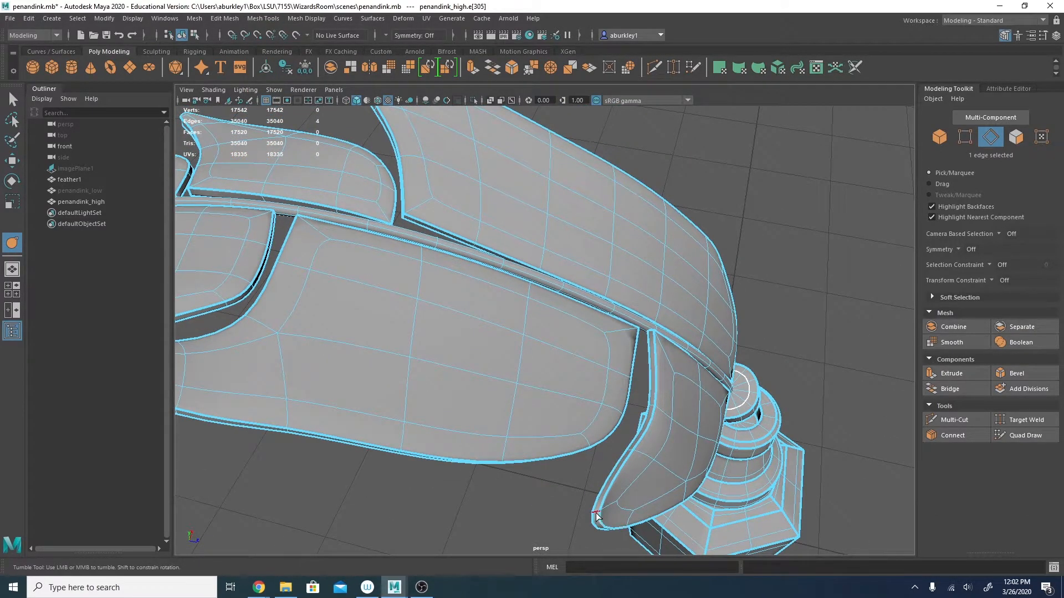
Crease further tip edges on the feather barbs of penandink_high with the Crease Tool.
right_click_drag(720, 514, 440, 414, "alt")
left_click_drag(440, 414, 554, 349, "alt")
middle_click_drag(555, 365, 592, 248, "alt")
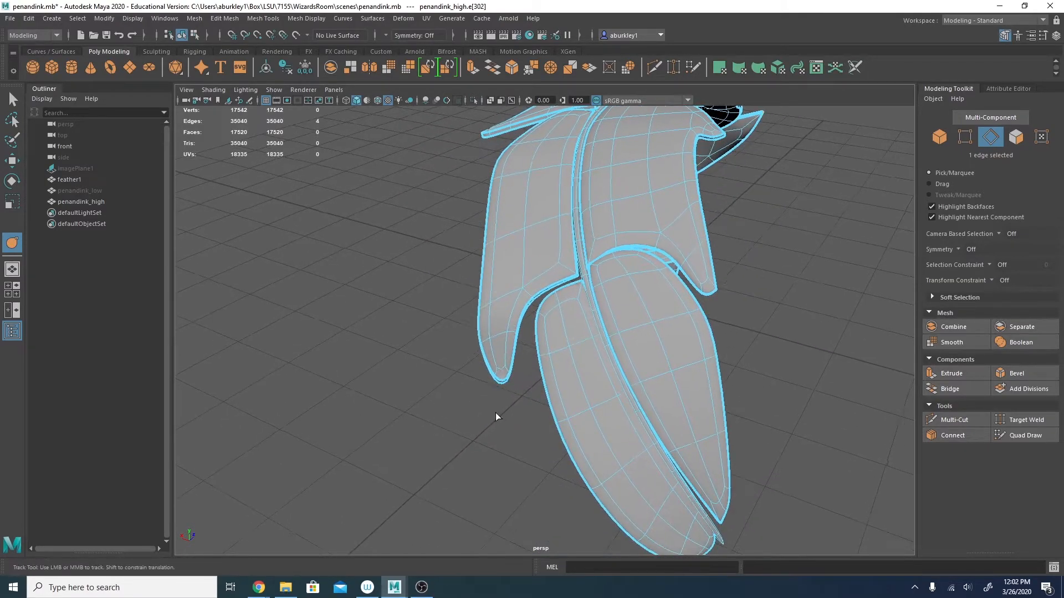
right_click_drag(497, 415, 624, 432, "alt")
left_click_drag(624, 432, 645, 422, "alt")
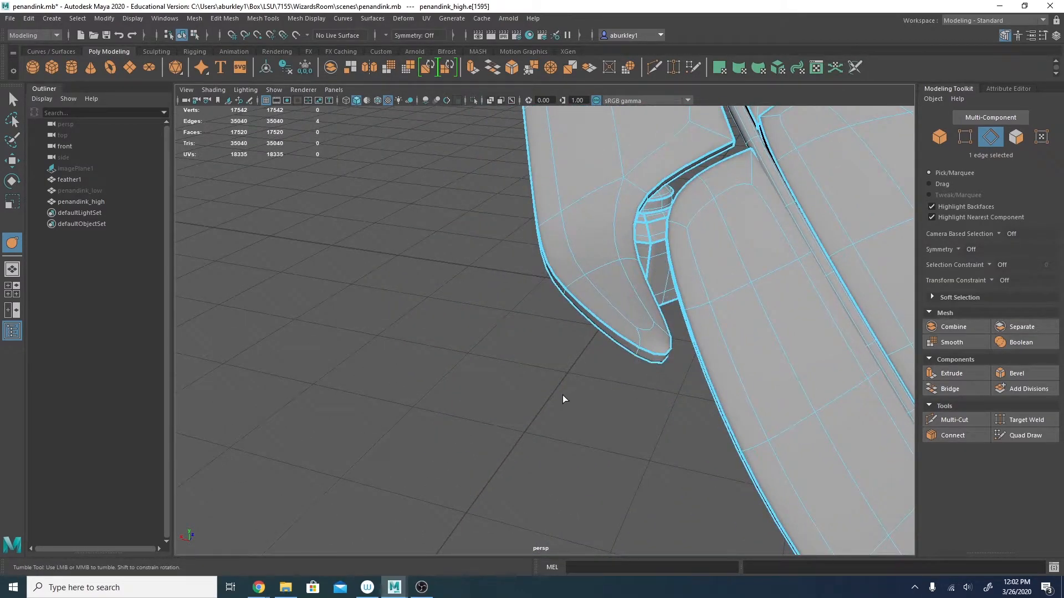
right_click_drag(814, 474, 608, 399, "alt")
middle_click_drag(626, 432, 534, 382, "alt")
right_click_drag(534, 382, 463, 346, "alt")
mouse_move(463, 347)
left_mouse_down("alt")
mouse_move(482, 357)
mouse_move(314, 363)
mouse_move(477, 323)
left_mouse_up("alt")
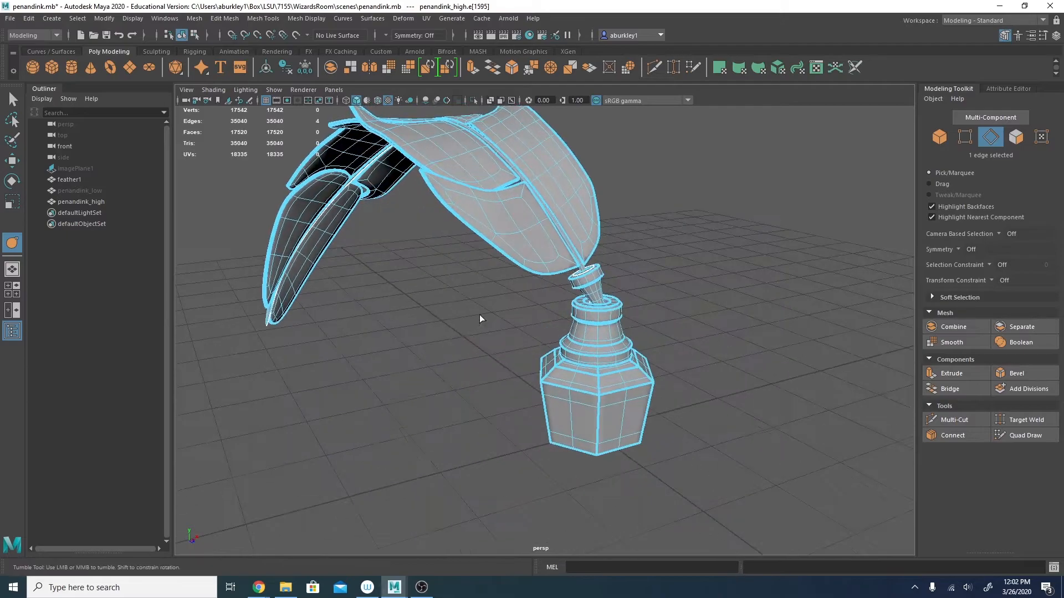
Save the scene and leave the Crease Tool for object mode with penandink_high selected.
key("w")
key("ctrl+s")
right_click_drag(465, 187, 528, 170)
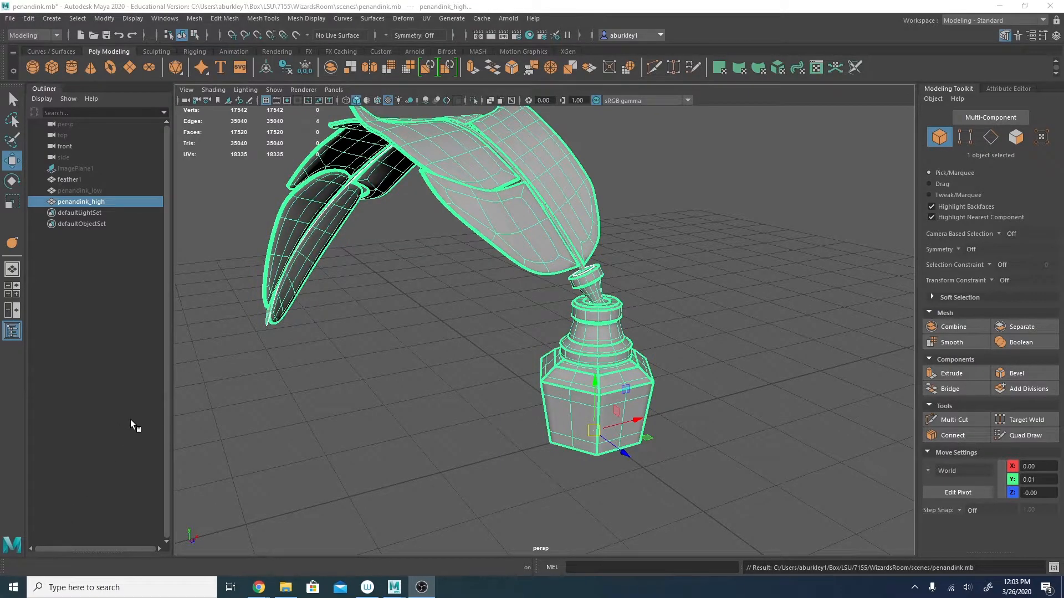
Open the Smooth options for penandink_high, reset them to their defaults and turn off the mesh's smooth preview.
left_click_drag(563, 285, 550, 321, "alt")
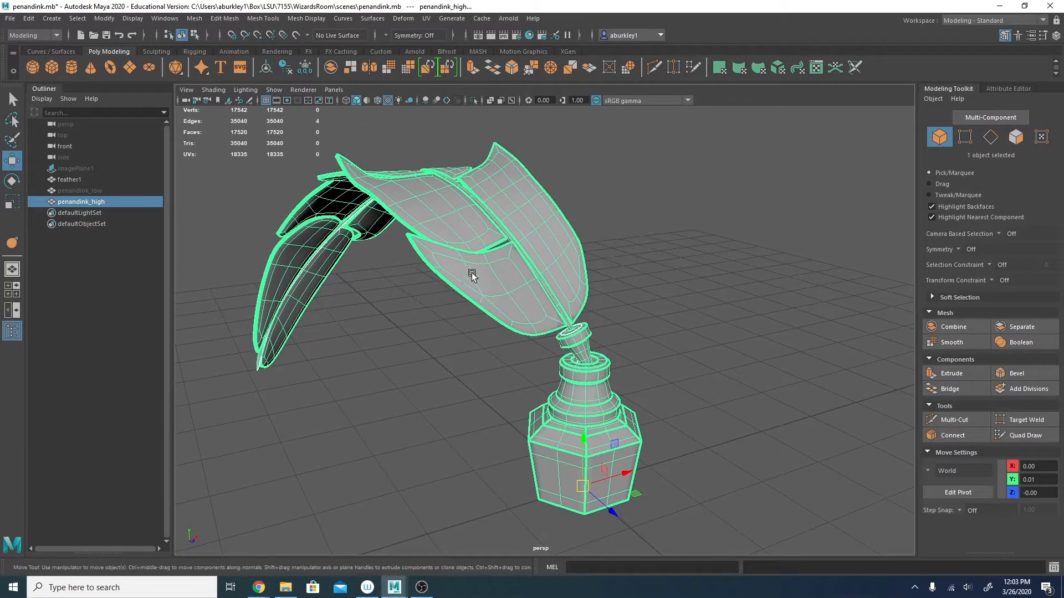
left_click(213, 19)
mouse_move(201, 17)
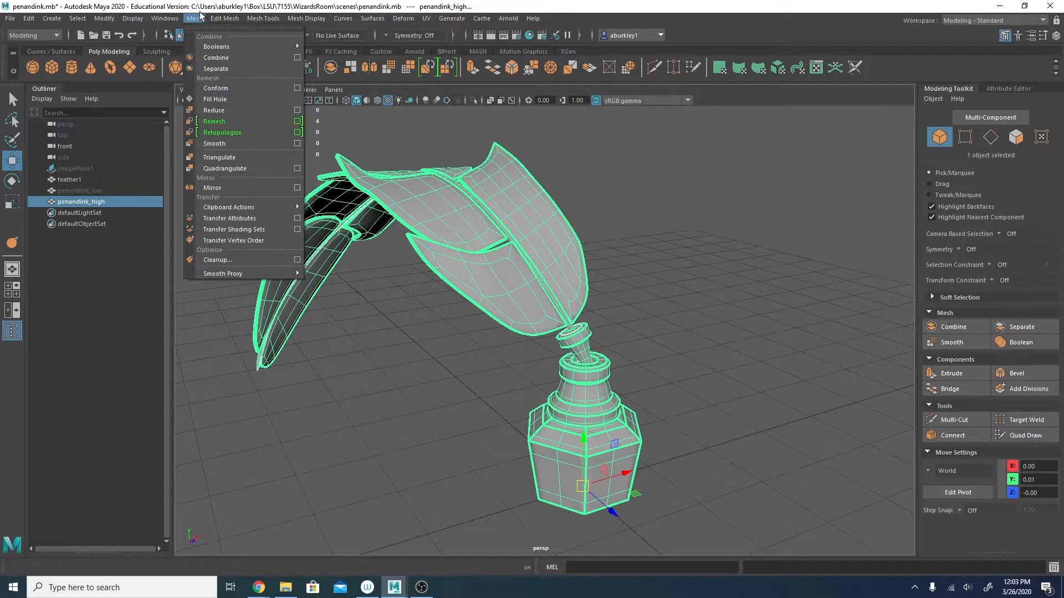
left_click(295, 144)
left_click_drag(281, 87, 822, 78)
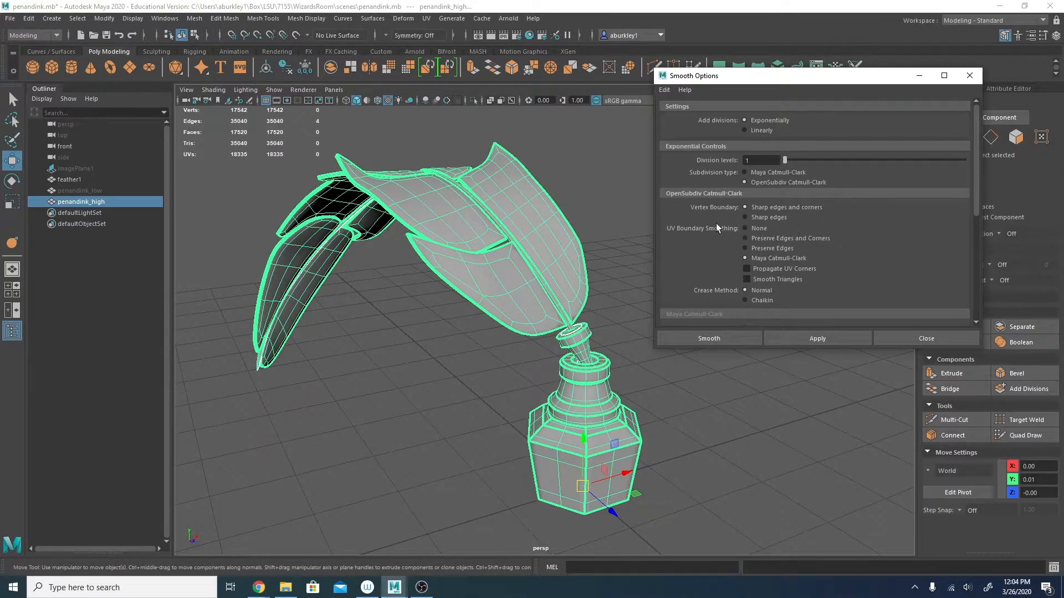
left_click(667, 90)
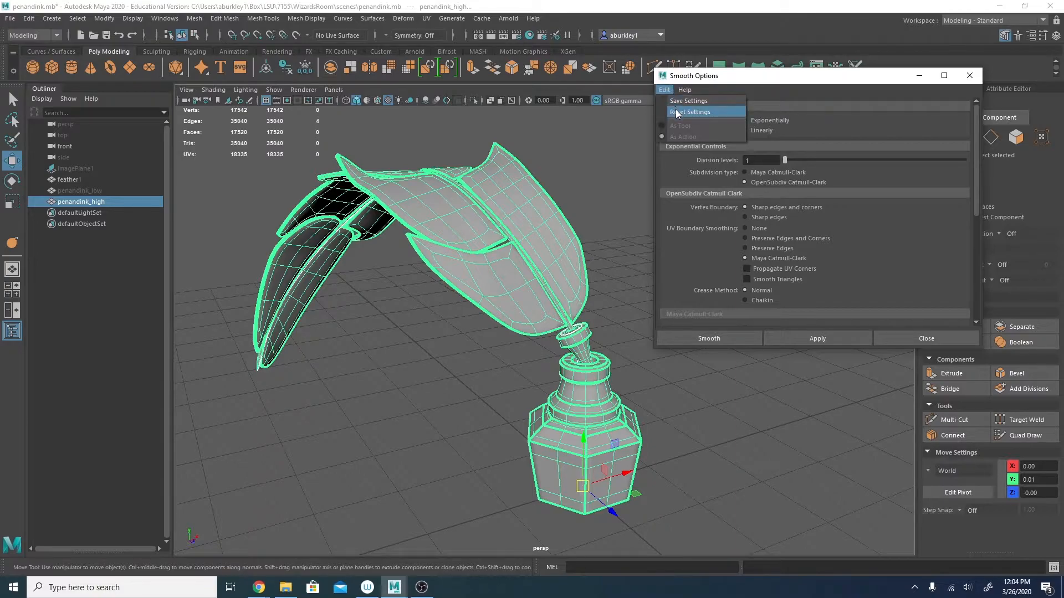
left_click(677, 111)
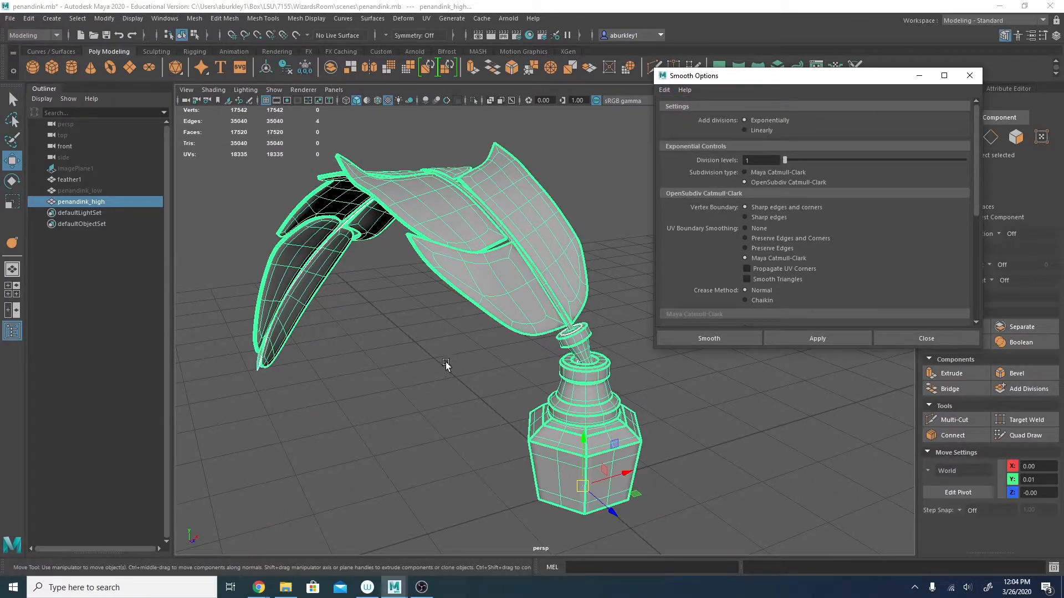
key("1")
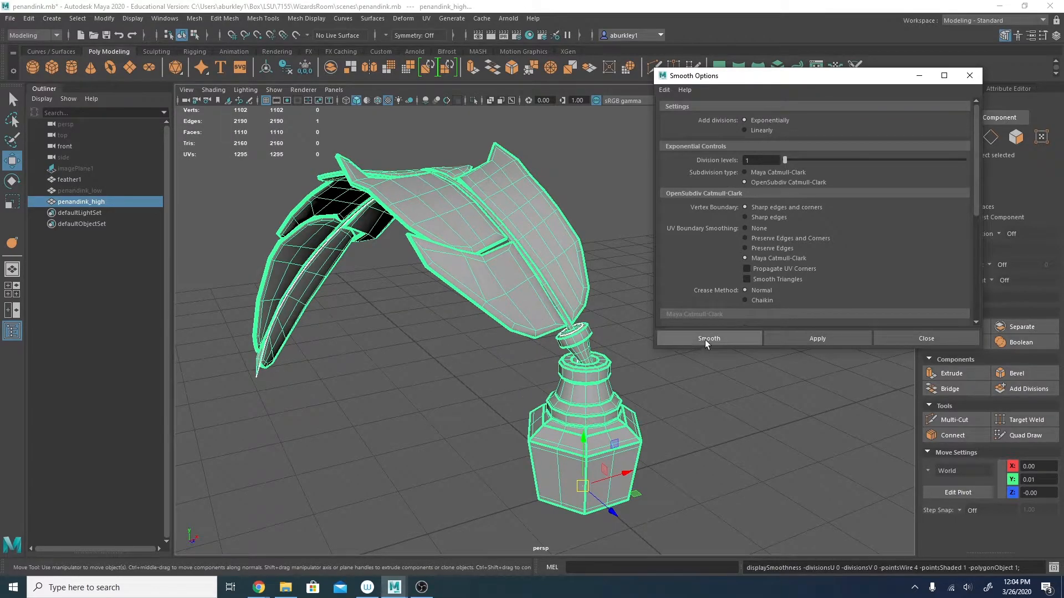
Try Smooth on penandink_high with 1 division level, inspect the bottle and undo the operation.
left_click(804, 338)
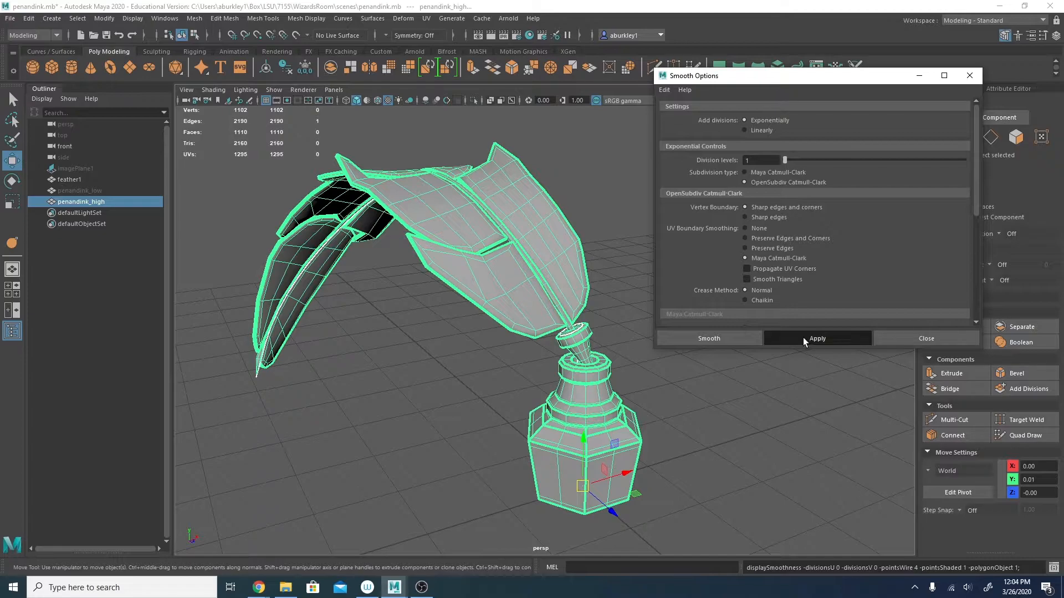
right_click_drag(510, 281, 571, 267)
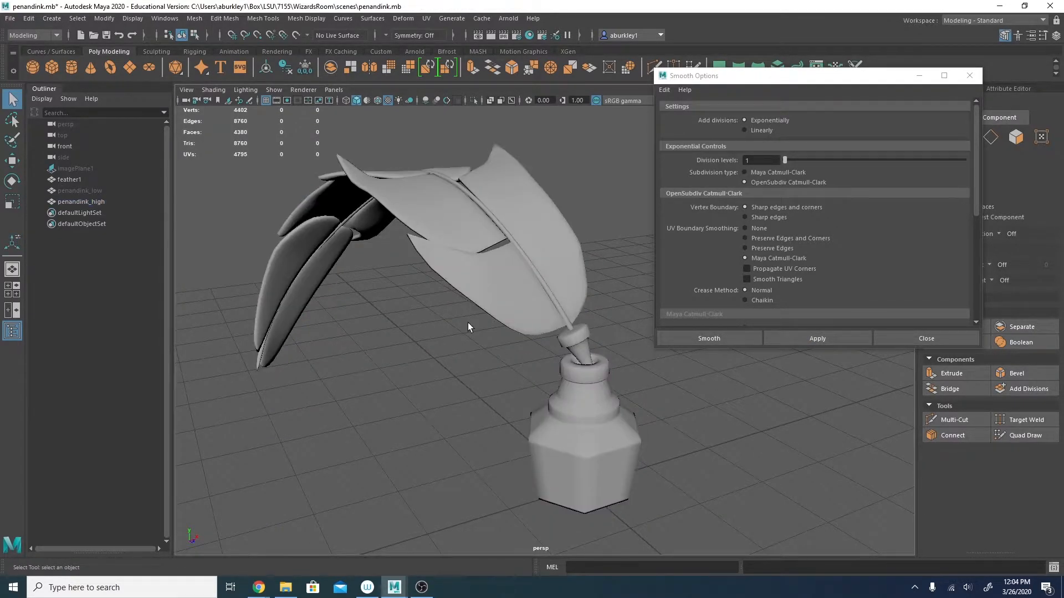
left_click_drag(550, 372, 542, 326, "alt")
left_click(444, 366)
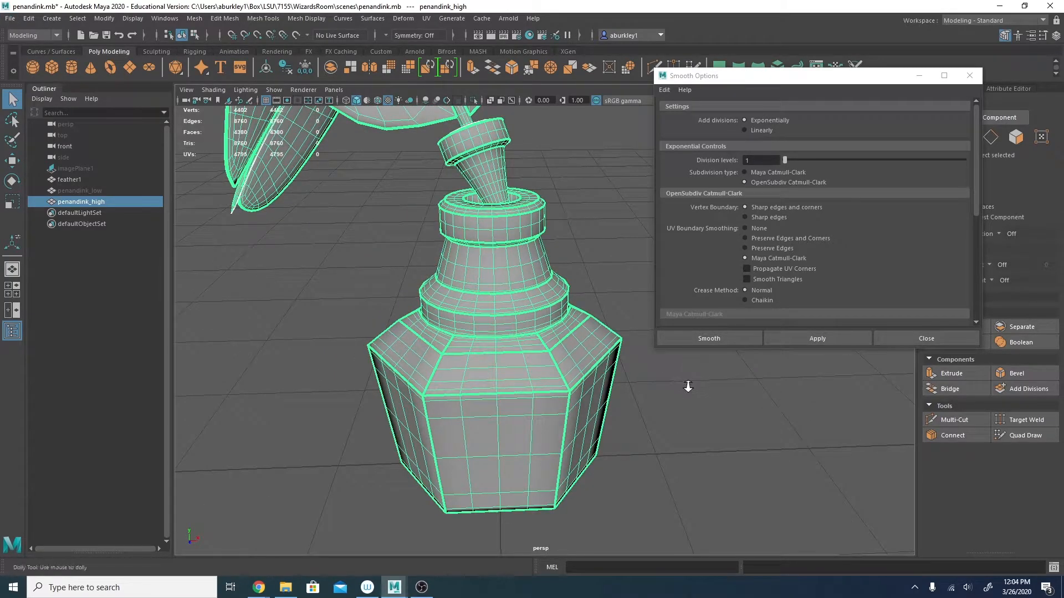
right_click_drag(689, 386, 556, 351, "alt")
middle_click_drag(556, 351, 537, 363, "alt")
key("ctrl+z")
key("ctrl+z")
key("ctrl+z")
Set Smooth's division levels to 2 and apply it to penandink_high.
double_click(758, 162)
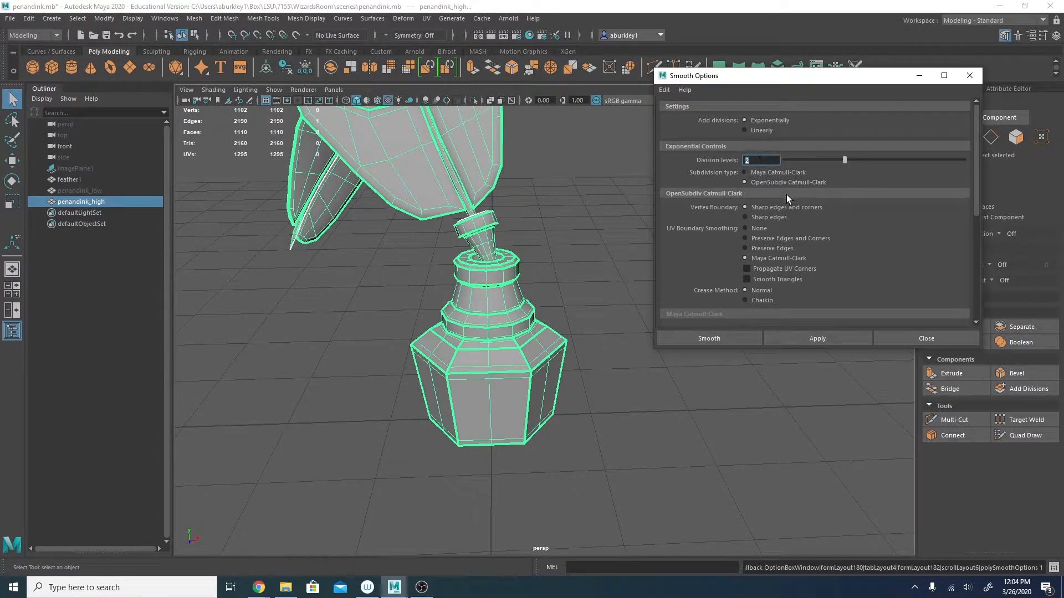
left_click(796, 336)
right_click_drag(556, 316, 605, 268)
left_click(574, 336)
left_click(502, 370)
mouse_move(502, 370)
left_mouse_down("alt")
mouse_move(605, 372)
mouse_move(553, 397)
left_mouse_up("alt")
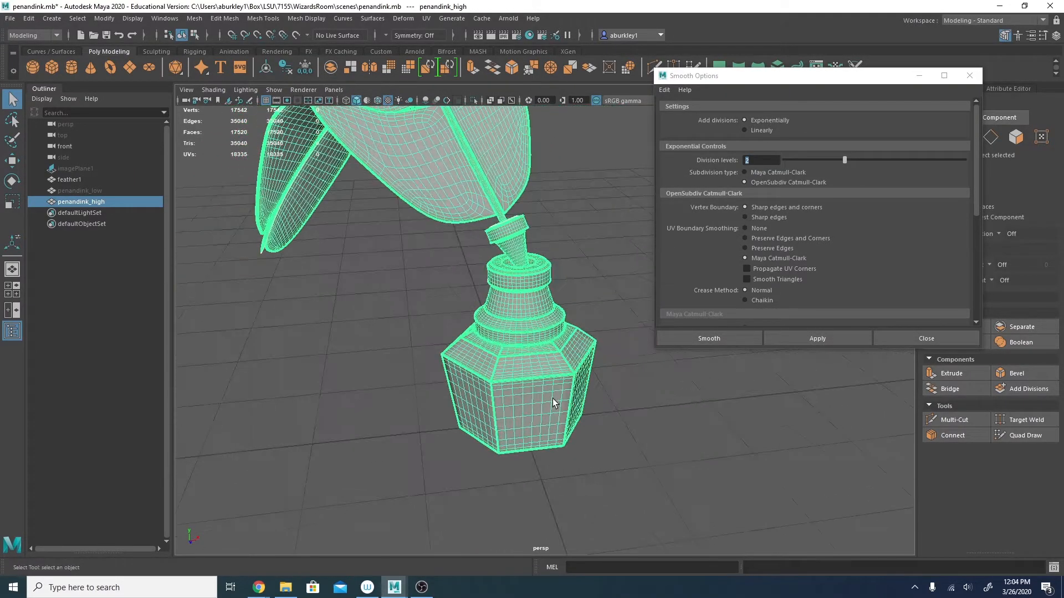
Examine the smoothed bottle and feather close up and from a distance with nothing selected.
right_click_drag(627, 426, 680, 422, "alt")
middle_click_drag(681, 422, 588, 383, "alt")
right_click_drag(587, 384, 609, 391, "alt")
mouse_move(474, 383)
middle_mouse_down("alt")
mouse_move(510, 390)
mouse_move(530, 378)
middle_mouse_up("alt")
right_click_drag(644, 436, 697, 255)
right_click_drag(744, 471, 299, 408, "alt")
mouse_move(299, 408)
left_mouse_down("alt")
mouse_move(646, 359)
mouse_move(389, 368)
left_mouse_up("alt")
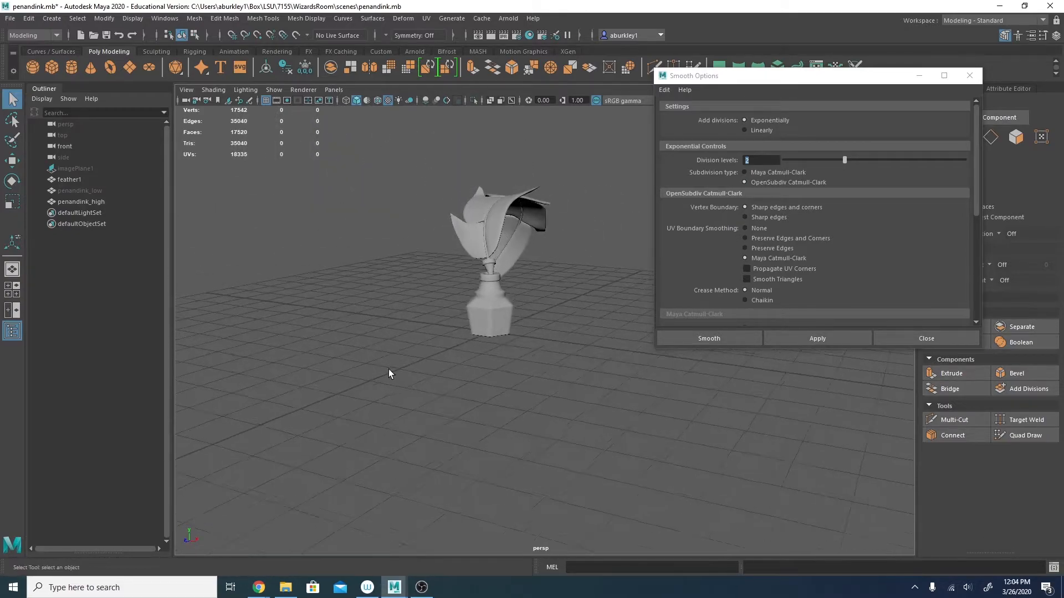
right_click_drag(390, 368, 598, 391, "alt")
mouse_move(598, 391)
left_mouse_down("alt")
mouse_move(525, 301)
mouse_move(517, 349)
mouse_move(637, 310)
left_mouse_up("alt")
Close the Smooth options window and save the scene.
left_click(970, 76)
middle_click_drag(565, 253, 648, 242, "alt")
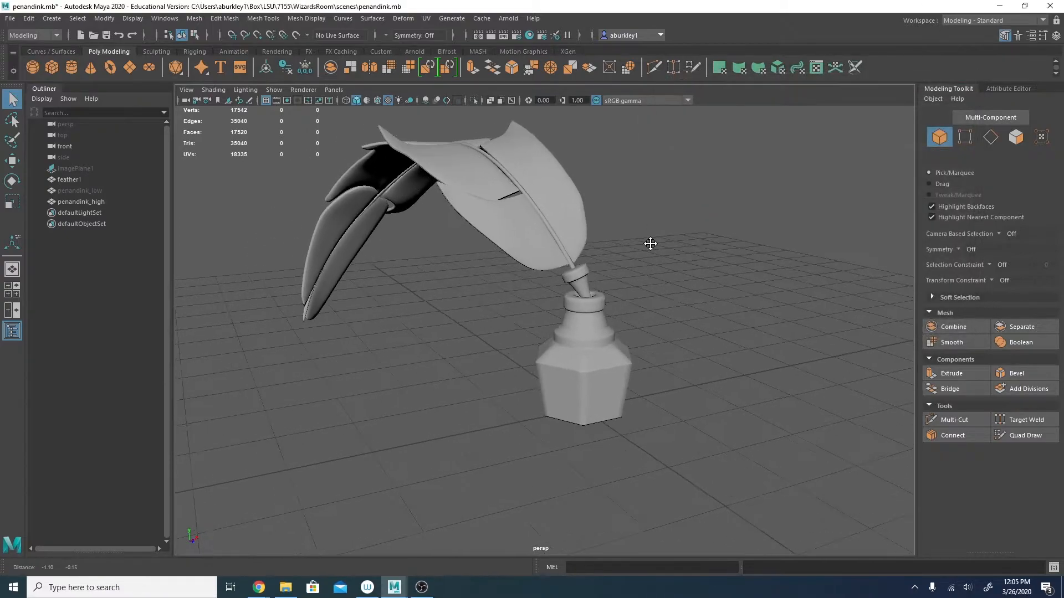
key("ctrl+s")
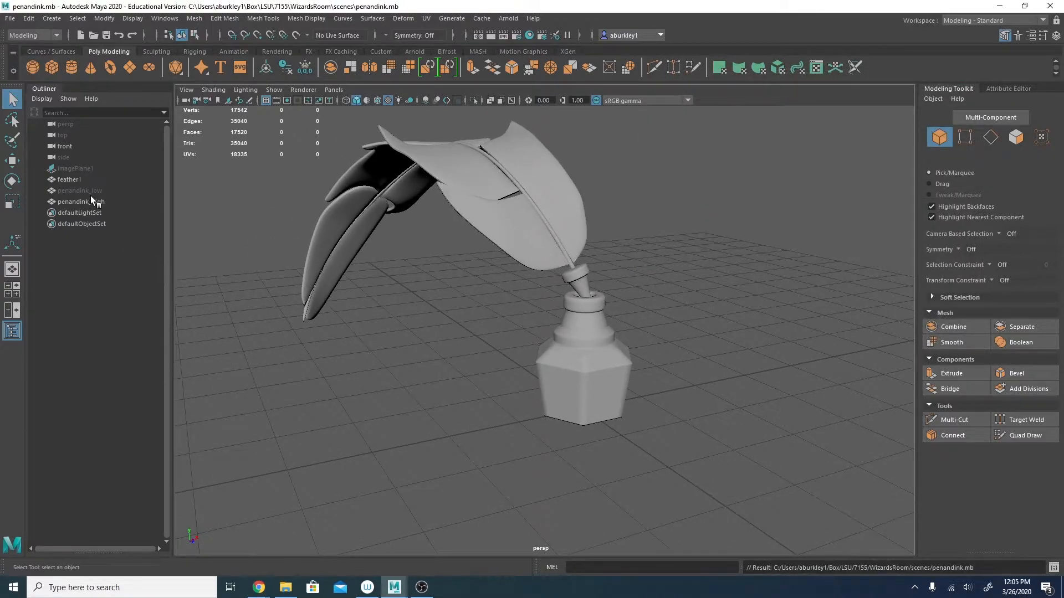
Unhide the penandink_low mesh so it overlaps the high-poly model, and select penandink_high.
left_click(88, 191)
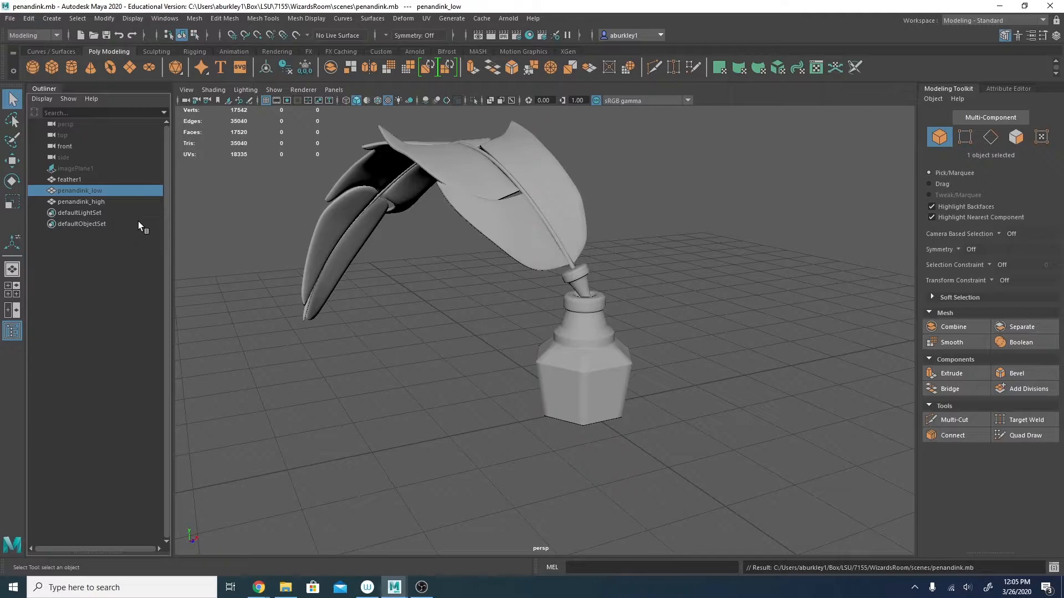
key("1")
mouse_move(504, 332)
left_mouse_down("alt")
mouse_move(477, 328)
mouse_move(500, 333)
left_mouse_up("alt")
left_click(499, 332)
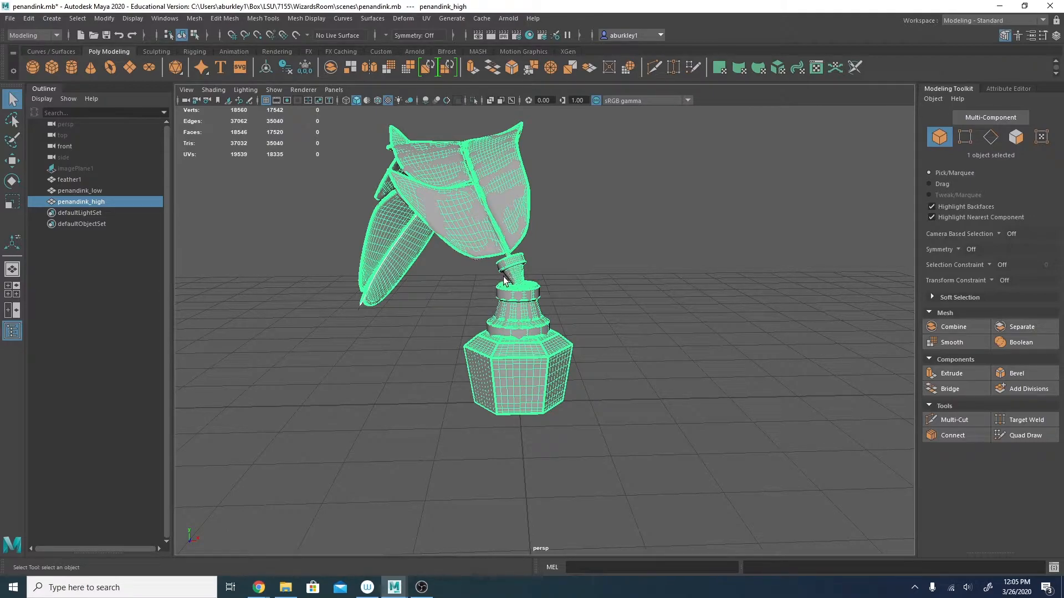
Open and enlarge the Channel Box and compare the translate values of penandink_low and penandink_high.
left_click(1057, 40)
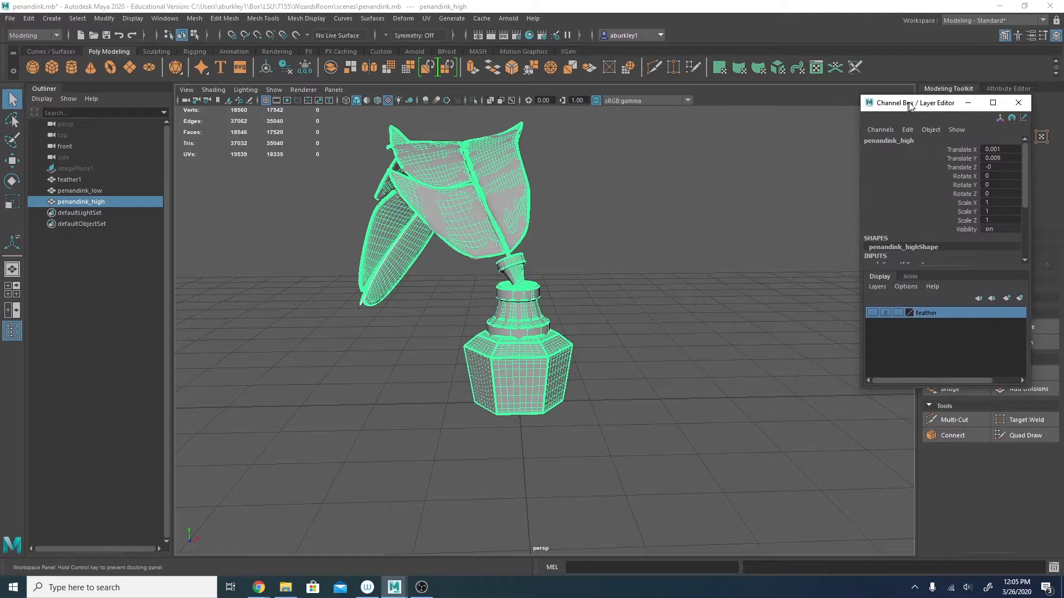
left_click_drag(930, 376, 930, 554)
left_click_drag(544, 263, 481, 219, "alt")
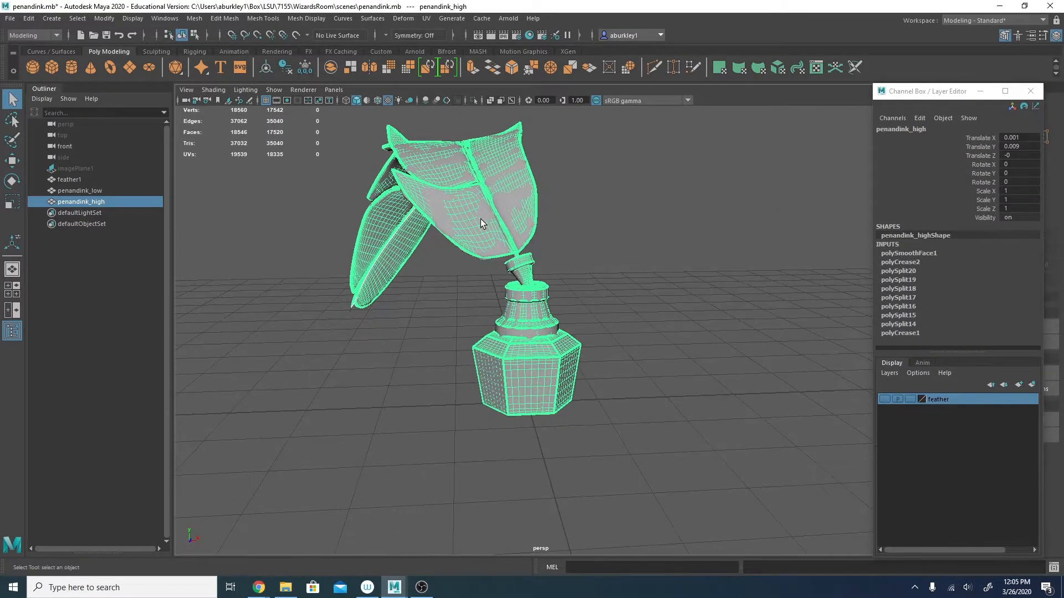
left_click(441, 214)
left_click_drag(544, 262, 631, 231, "alt")
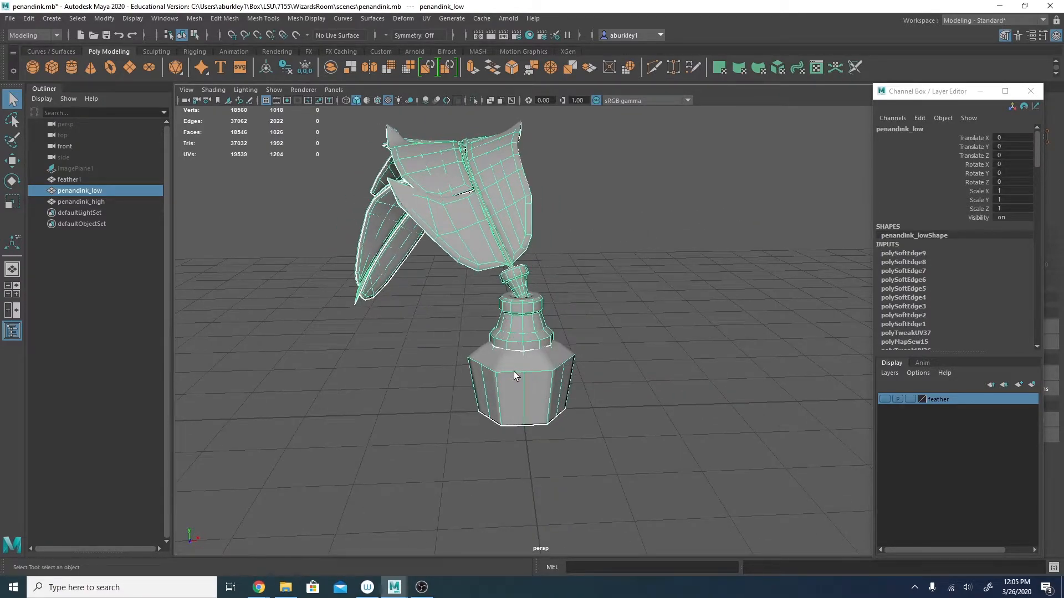
left_click(556, 367)
Set penandink_high's Translate X, Translate Y and Translate Z to 0.
left_click_drag(1024, 137, 1023, 146)
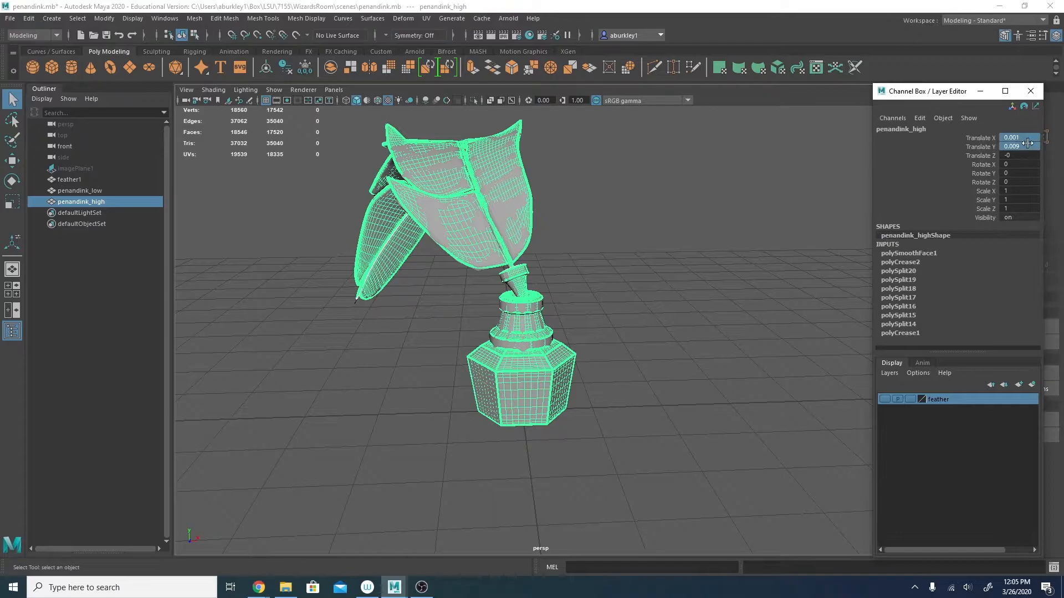
type("0")
key("Return")
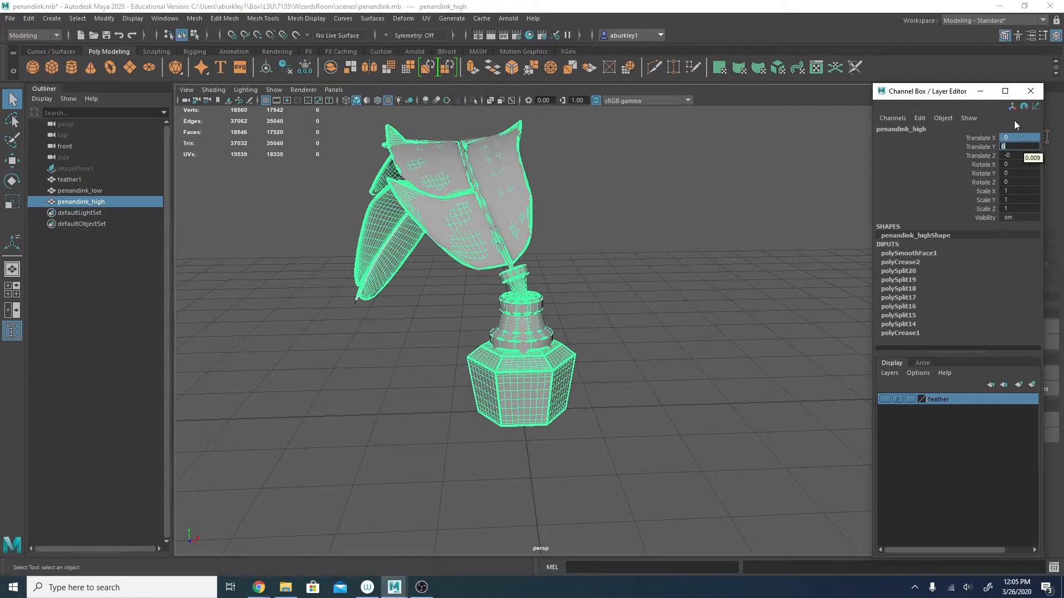
left_click_drag(672, 143, 532, 218, "alt")
right_click_drag(531, 219, 626, 211, "alt")
left_click_drag(626, 211, 613, 199, "alt")
right_click_drag(613, 199, 656, 189, "alt")
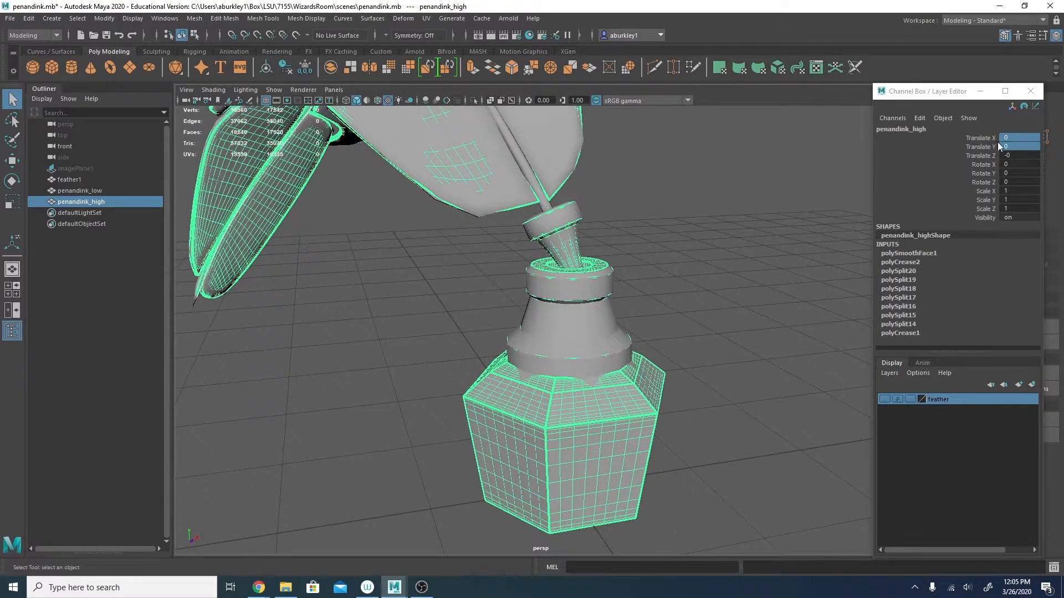
left_click(1013, 155)
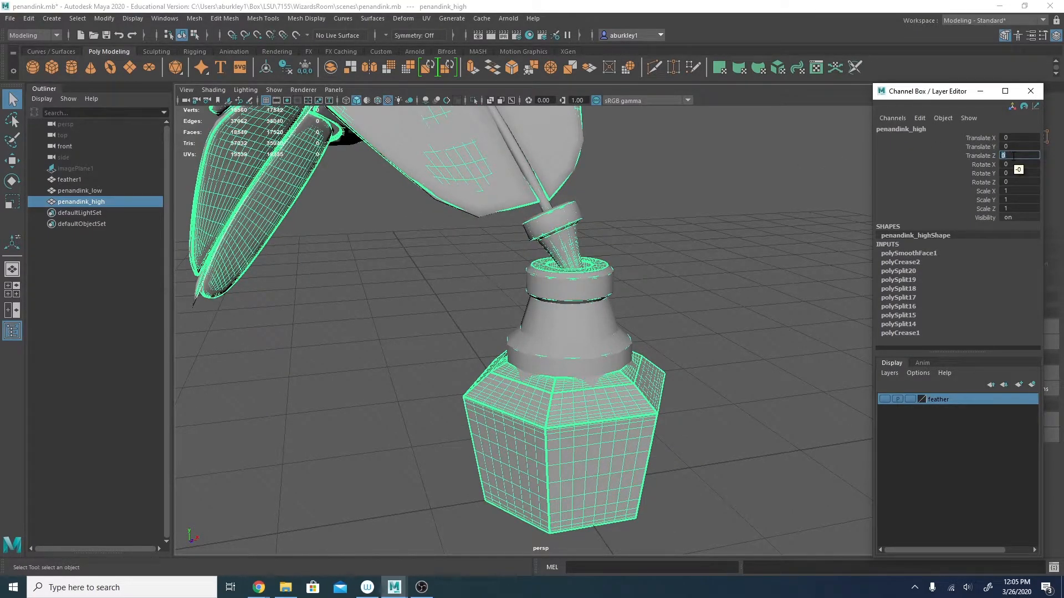
Delete the construction history of penandink_high.
left_click_drag(678, 280, 696, 293, "alt")
right_click_drag(831, 191, 506, 245, "alt")
left_click_drag(563, 293, 522, 298, "alt")
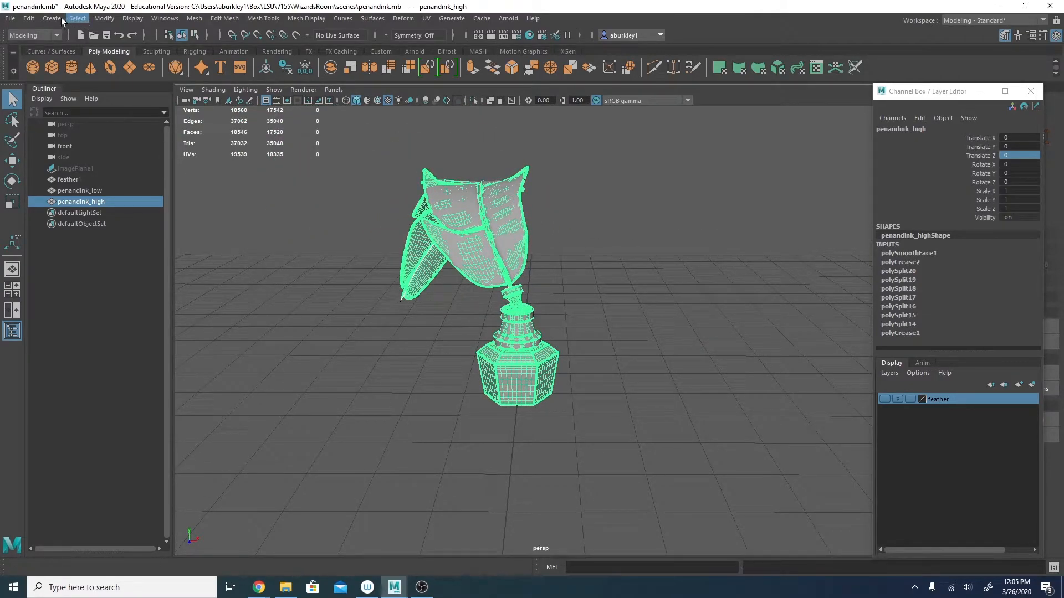
left_click(67, 21)
mouse_move(78, 150)
left_click(194, 155)
left_click_drag(194, 157, 409, 310, "alt")
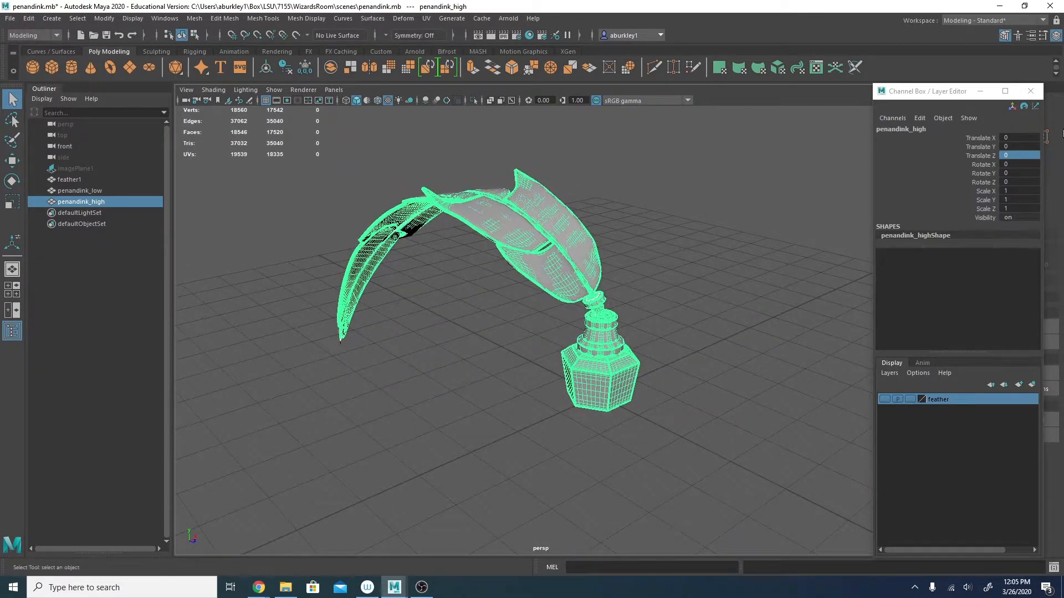
Close the Channel Box window and inspect how the low-poly and high-poly meshes overlap.
left_click(1029, 91)
left_click_drag(498, 257, 388, 238, "alt")
right_click_drag(388, 238, 522, 255, "alt")
left_click_drag(522, 254, 500, 250, "alt")
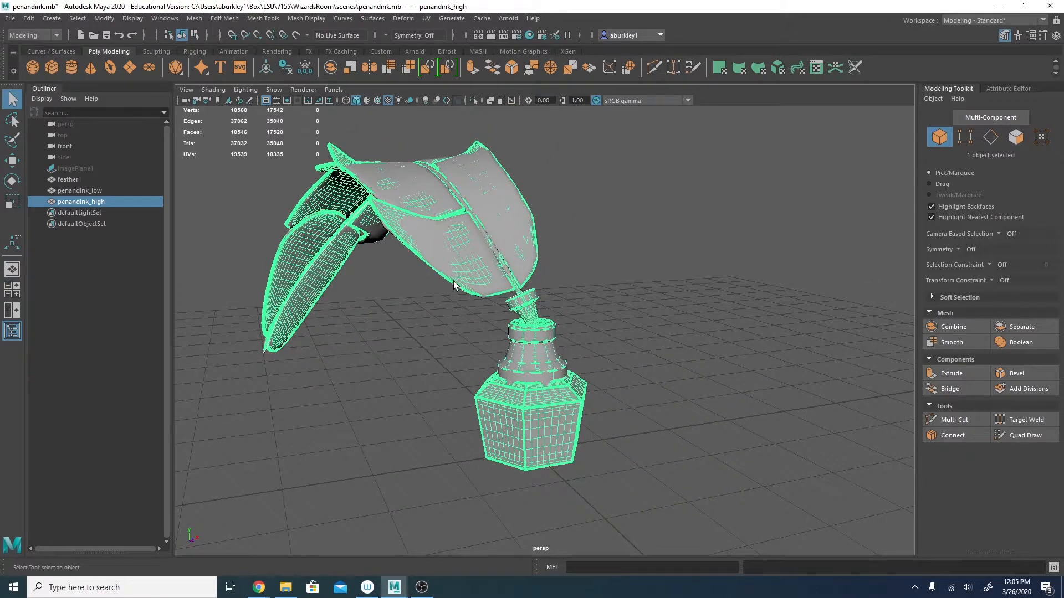
Save the penandink.mb scene.
key("ctrl+s")
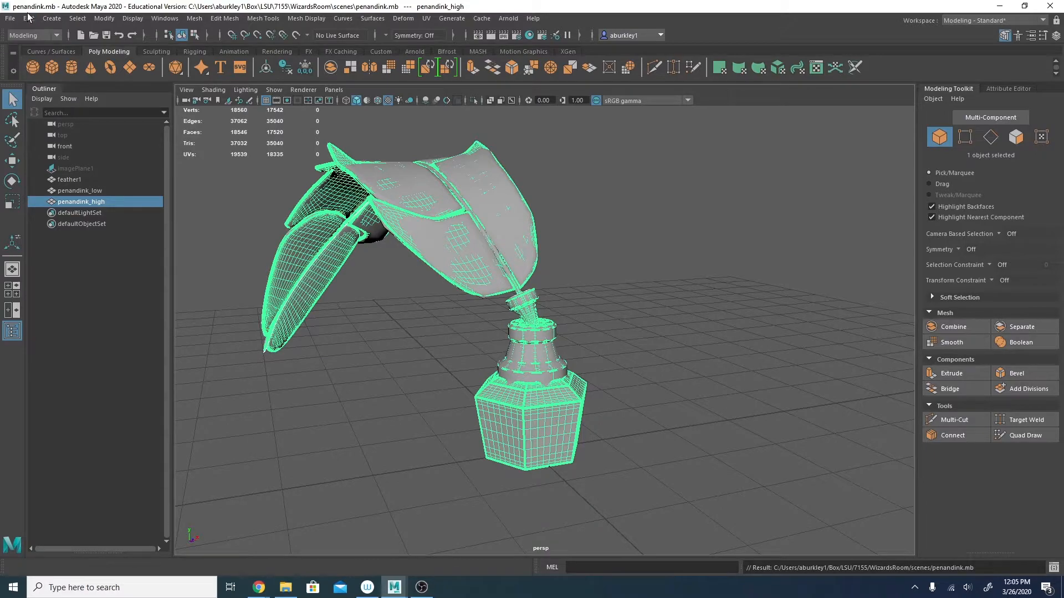
left_click(529, 194)
left_click(481, 184)
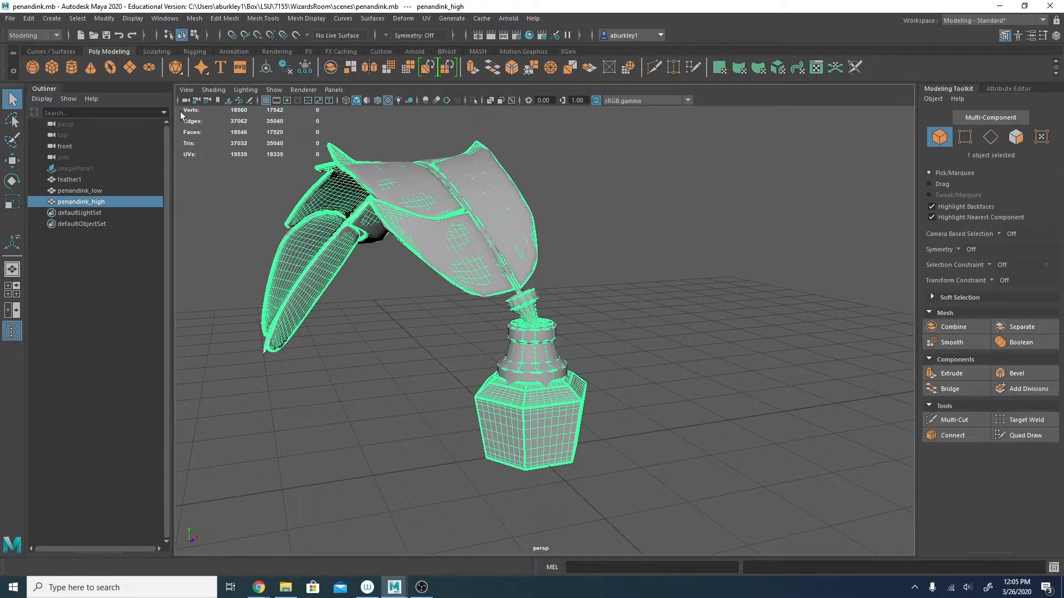
Isolate penandink_low in the perspective viewport so that only the low-poly mesh is shown.
left_click_drag(290, 214, 297, 235, "alt")
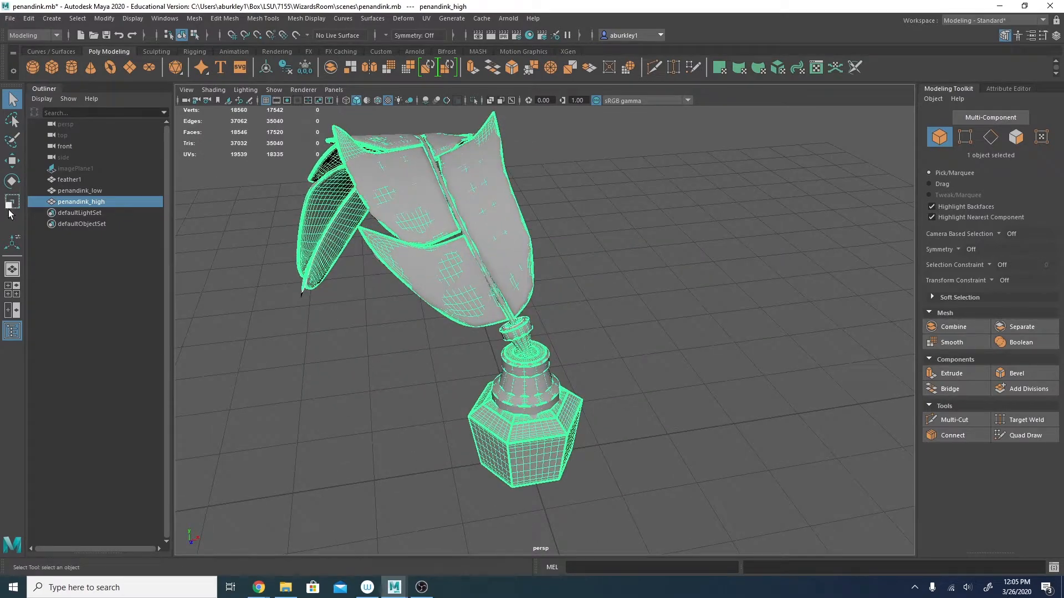
left_click(80, 191)
left_click_drag(297, 252, 302, 265, "alt")
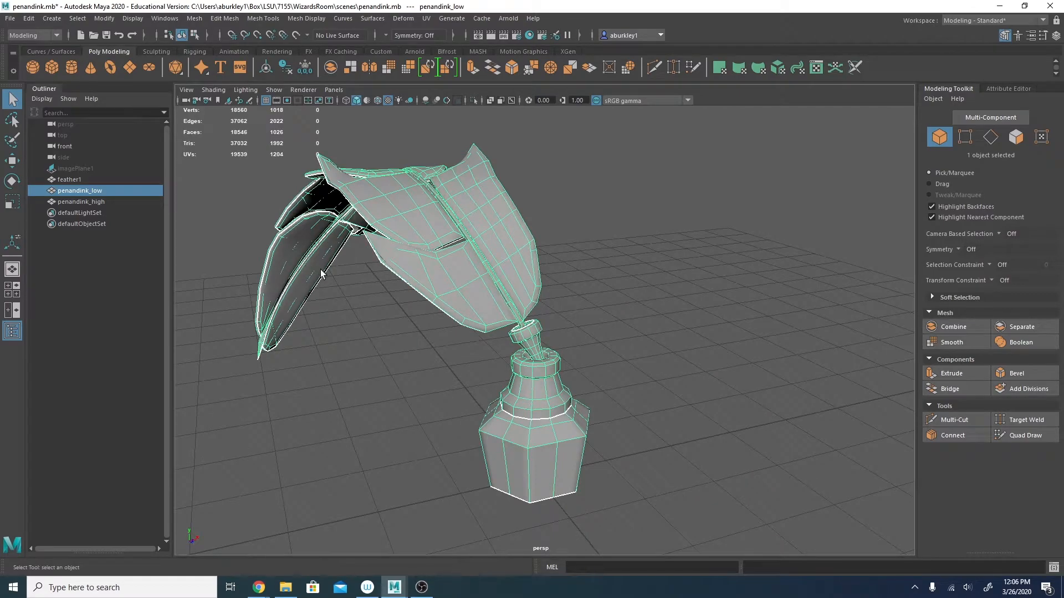
key("ctrl+1")
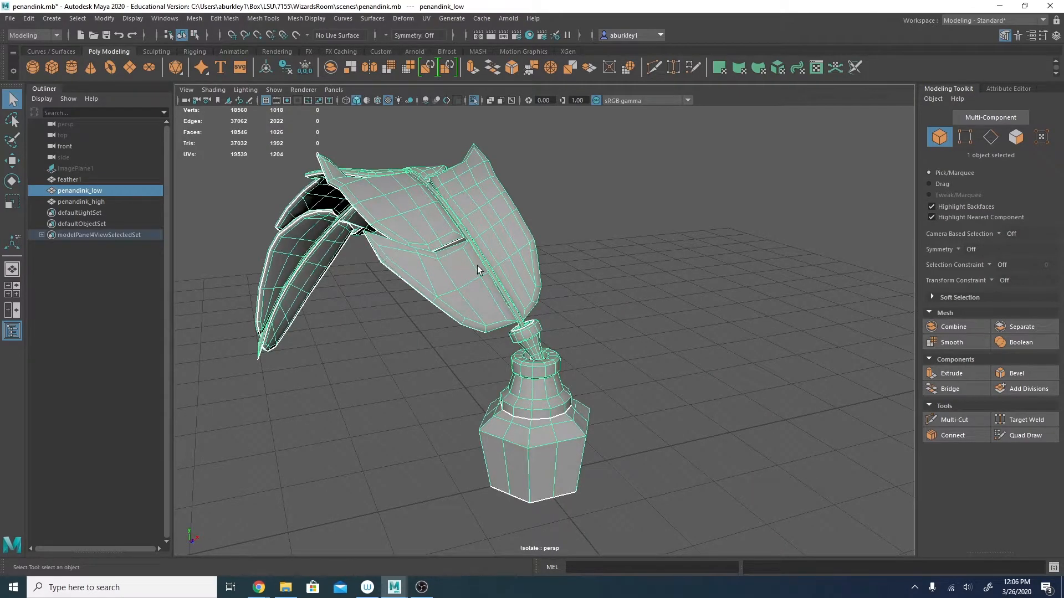
mouse_move(403, 253)
left_mouse_down("alt")
mouse_move(387, 244)
mouse_move(404, 237)
mouse_move(391, 246)
left_mouse_up("alt")
Open the Hypershade and place its window where the whole material editor can be used.
left_click(529, 36)
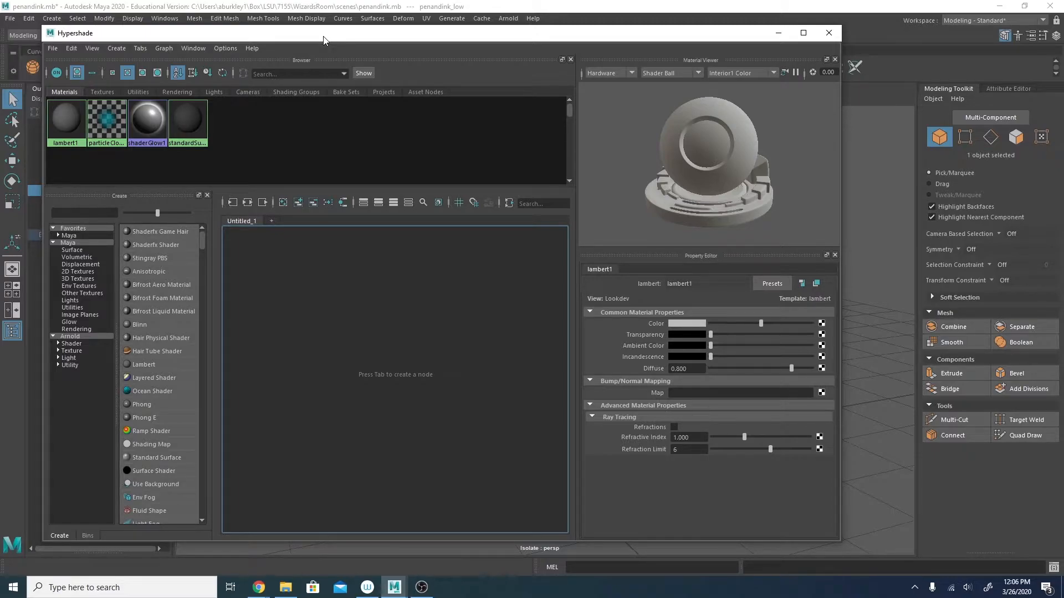
left_click_drag(328, 36, 518, 134)
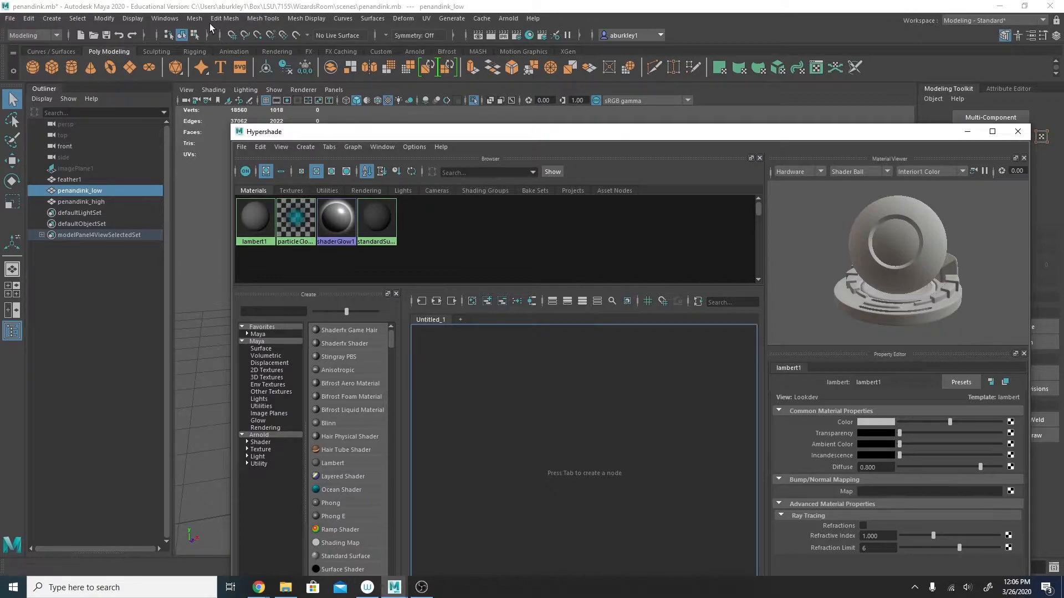
left_click(165, 18)
mouse_move(183, 70)
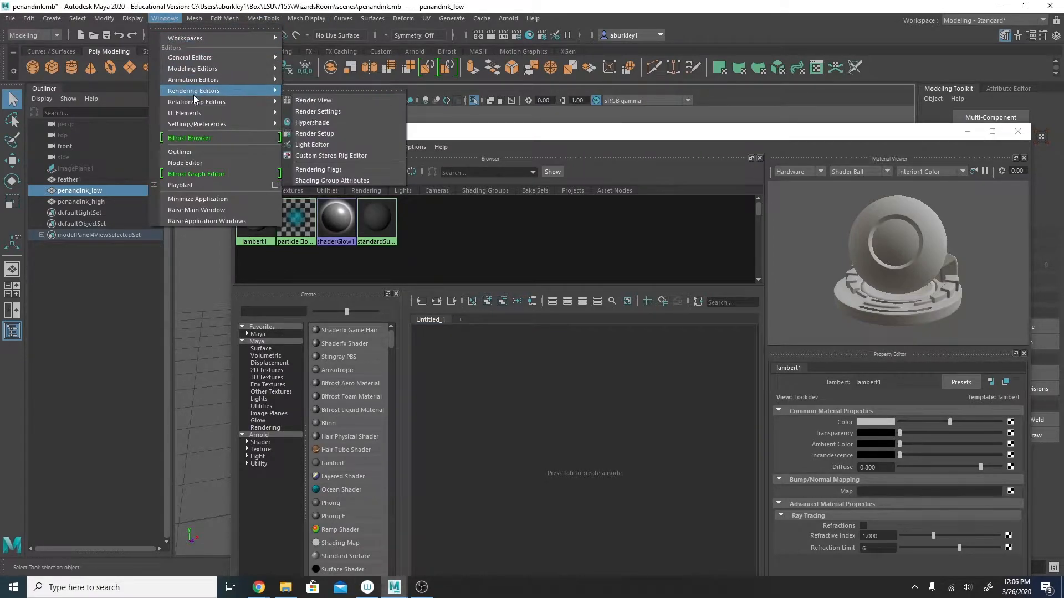
mouse_move(224, 91)
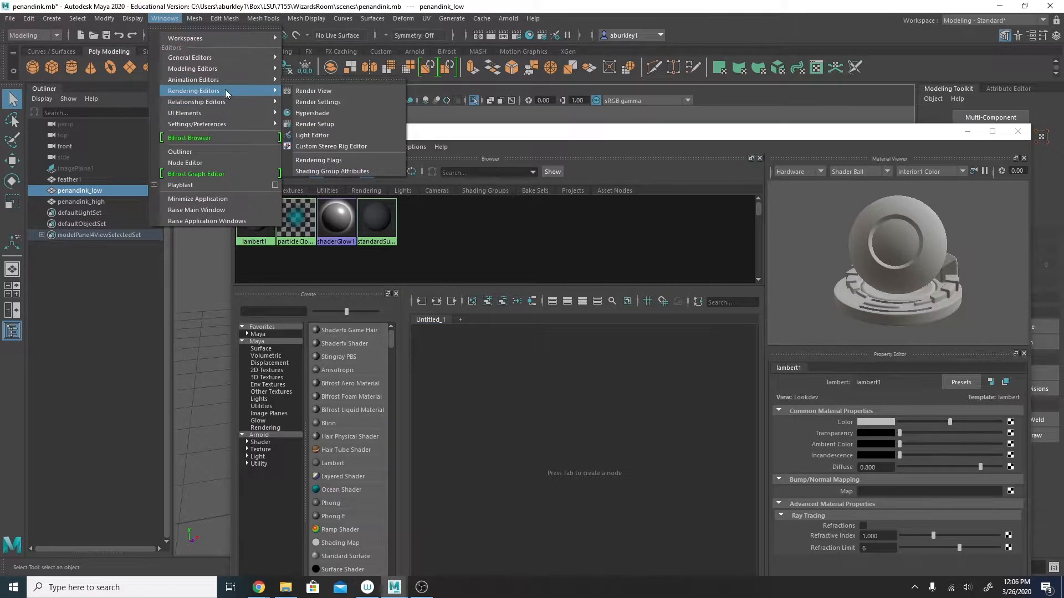
left_click(318, 113)
left_click_drag(435, 135, 335, 58)
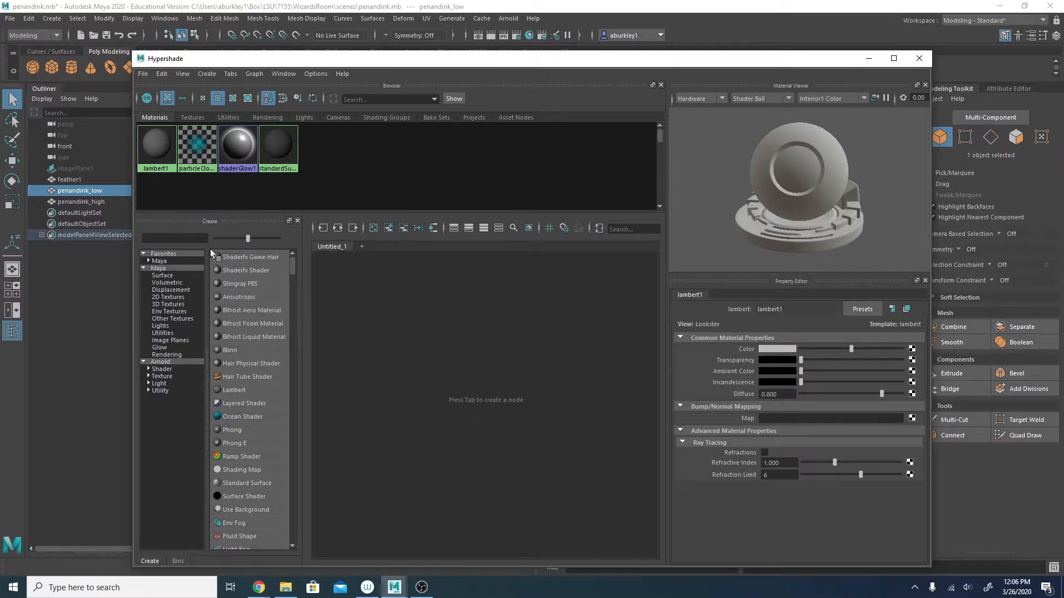
Look through the Maya and Arnold shader categories and create two Blinn materials.
left_click(162, 261)
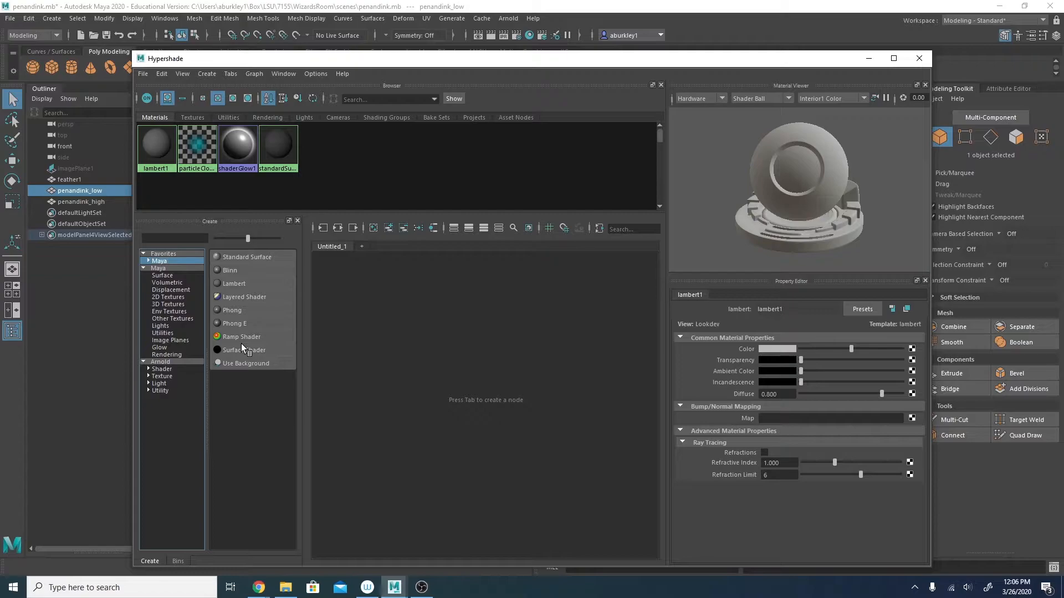
left_click(166, 362)
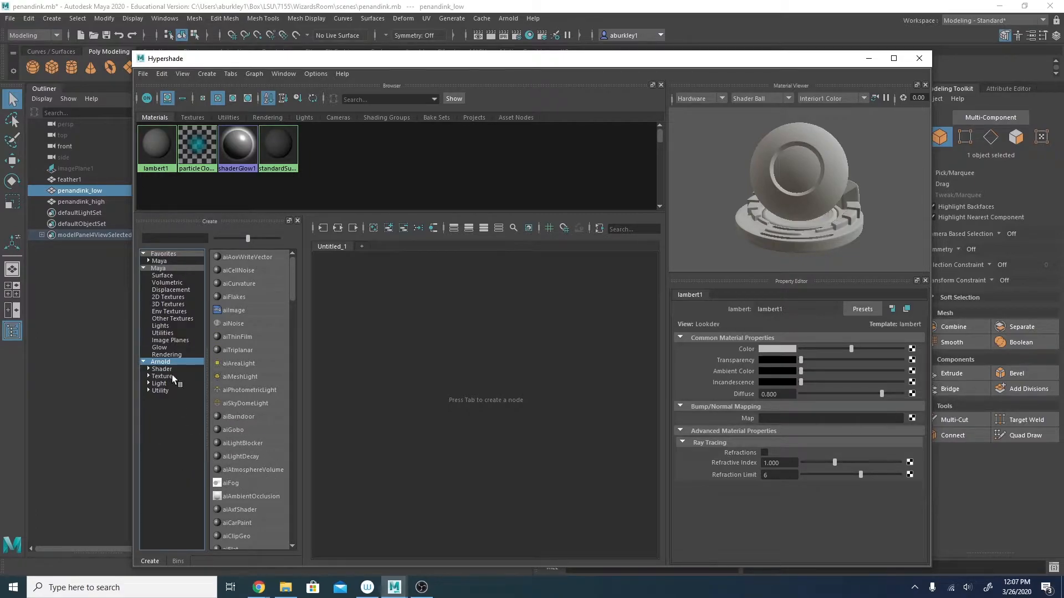
left_click(159, 261)
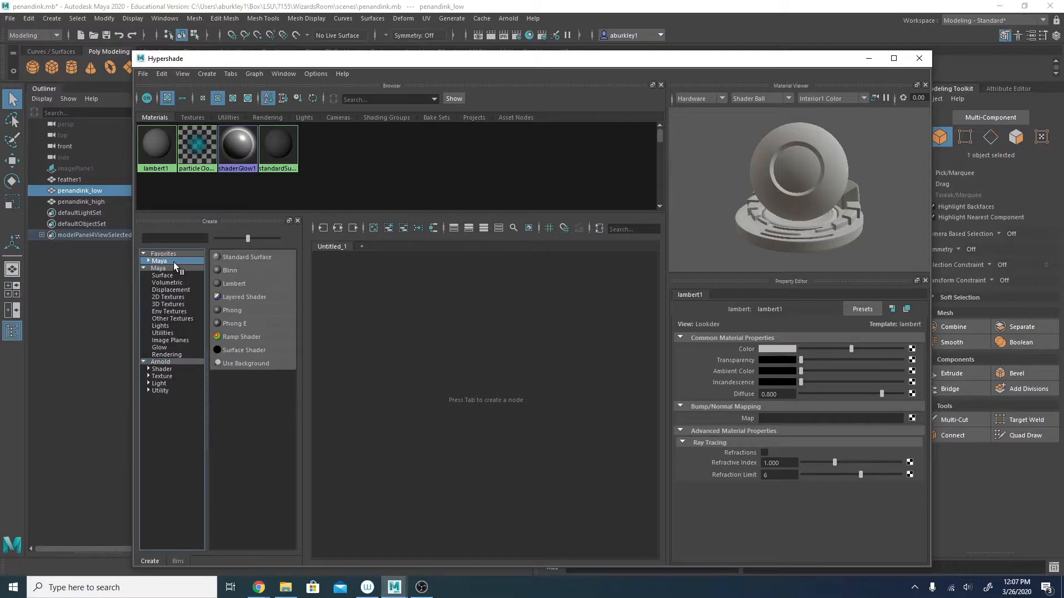
left_click(233, 271)
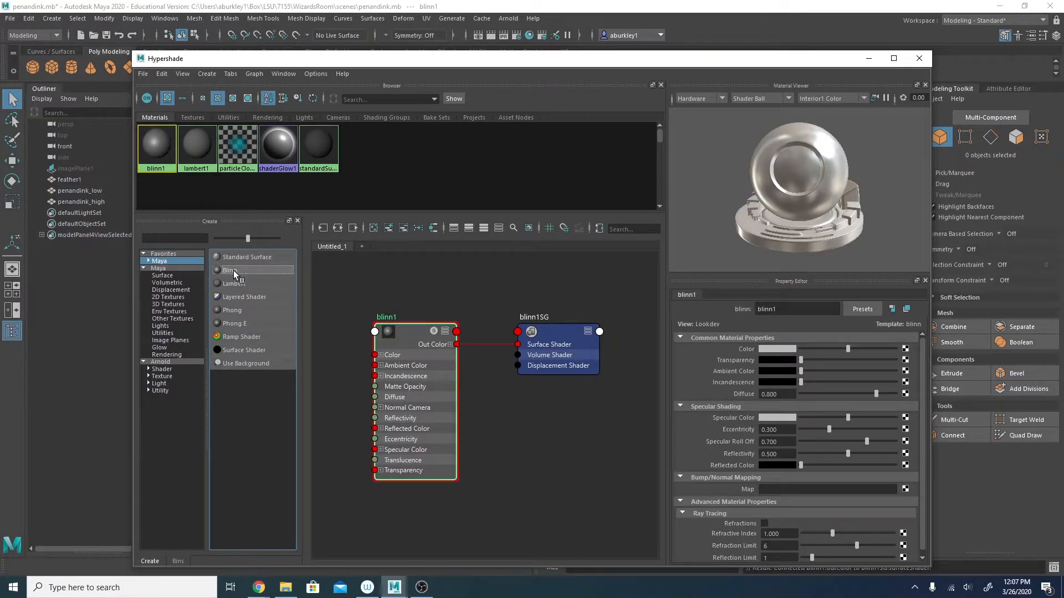
left_click(233, 270)
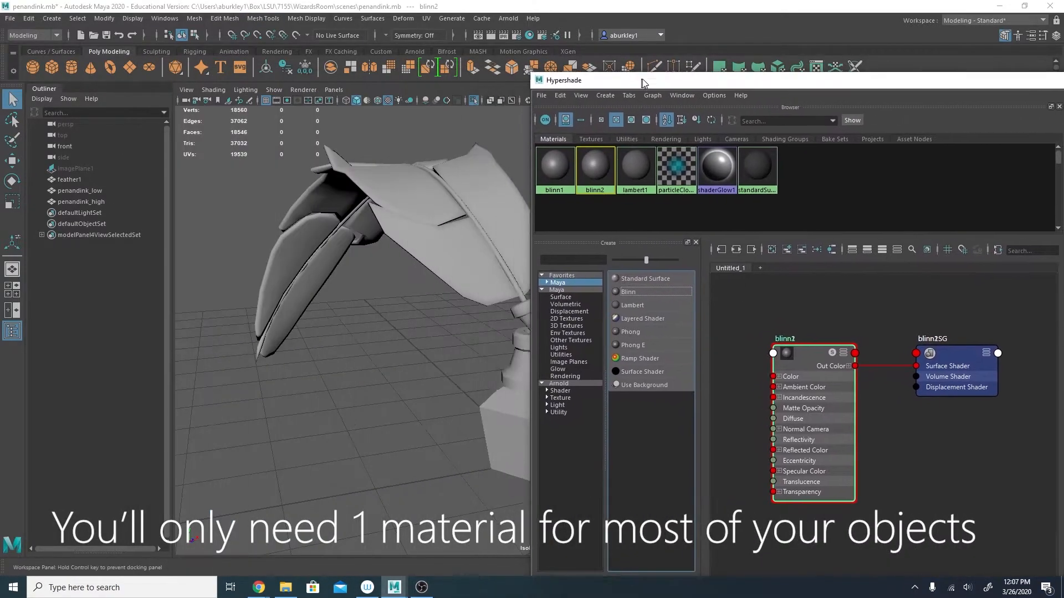
Rename the blinn1 material as M_Feather.
left_click_drag(450, 311, 523, 261, "alt")
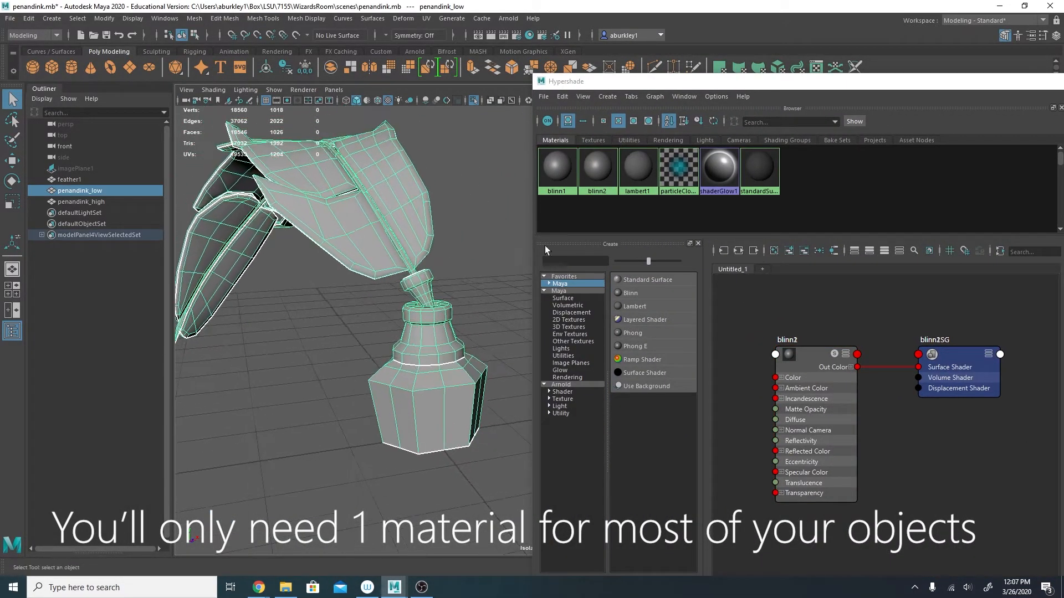
left_click(557, 162)
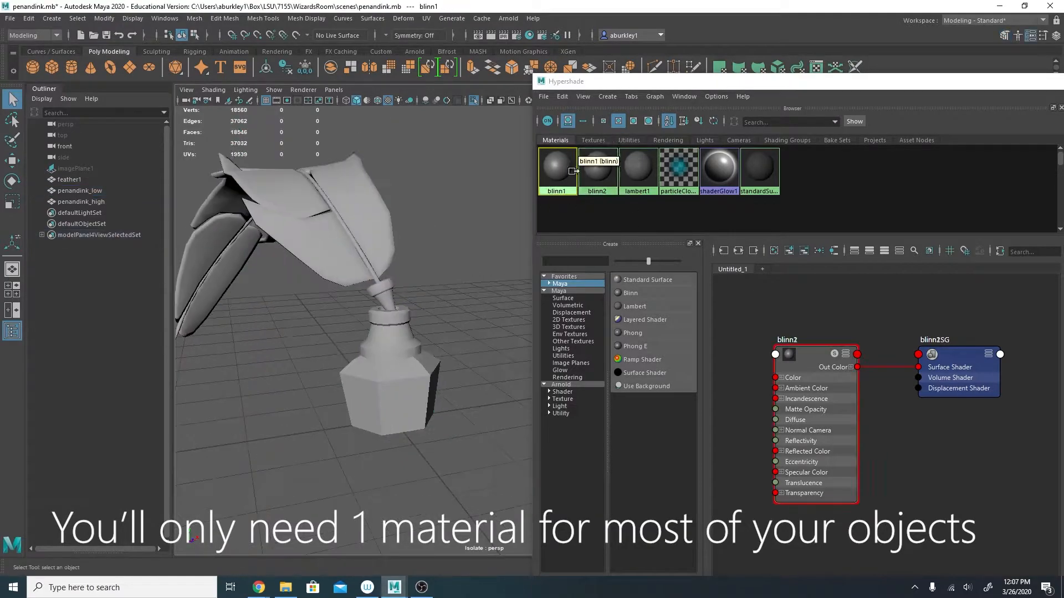
left_click_drag(706, 82, 395, 74)
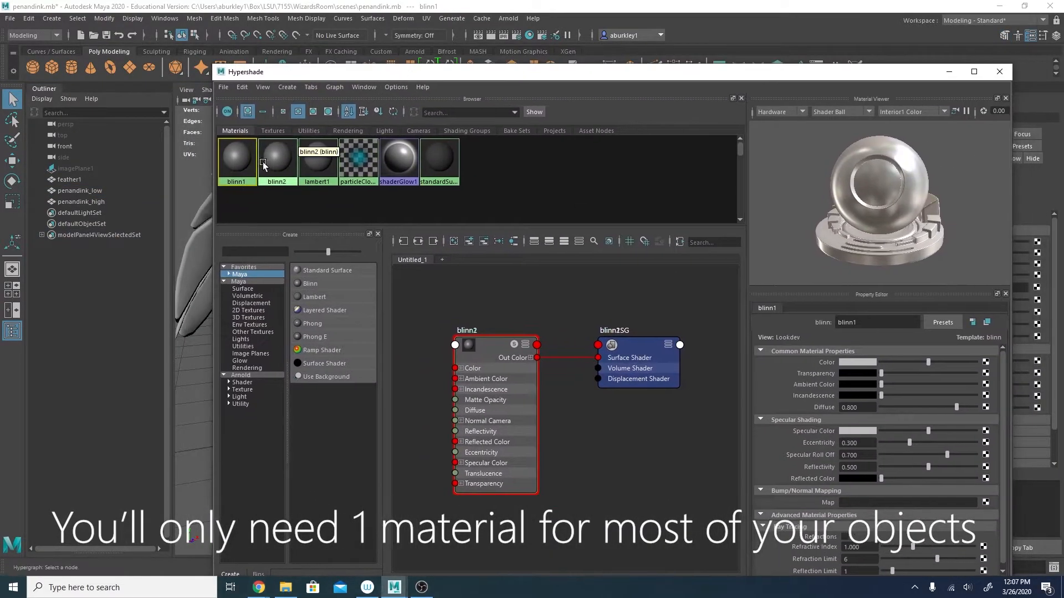
left_click_drag(603, 81, 409, 187)
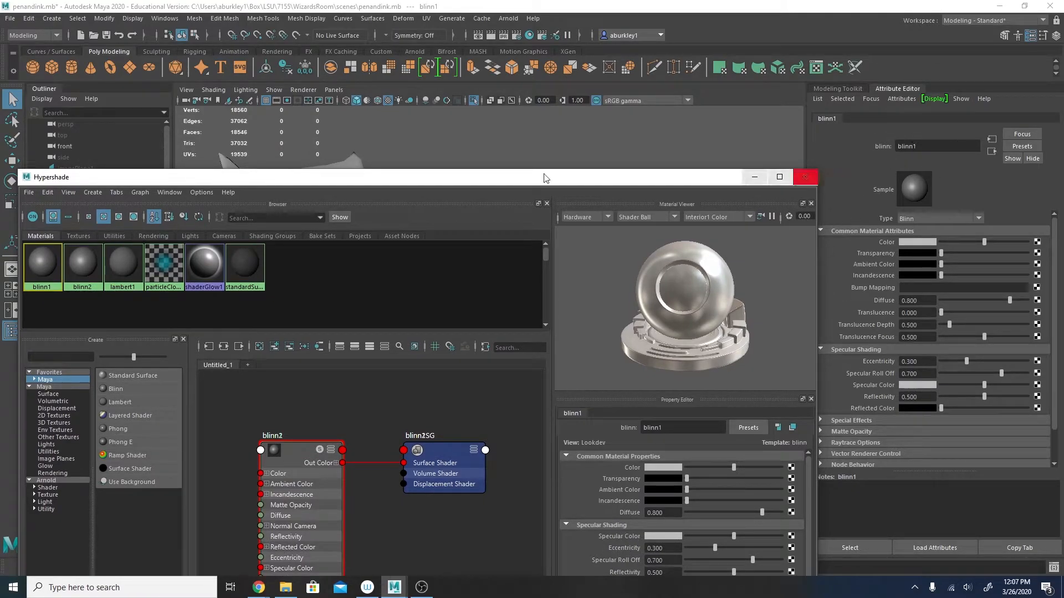
left_click_drag(428, 178, 414, 156)
left_click_drag(630, 159, 805, 48)
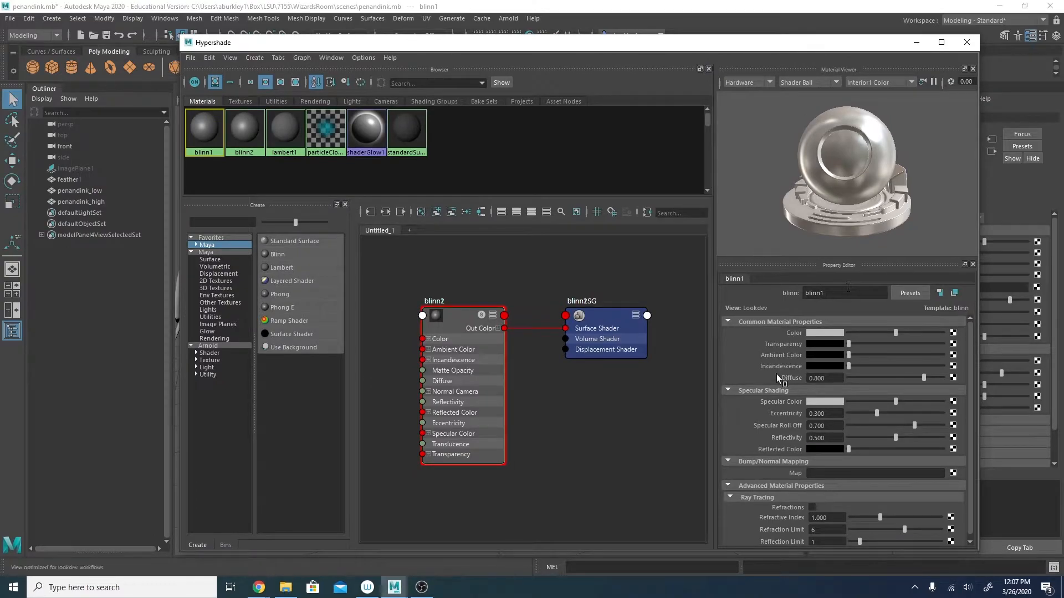
left_click(813, 295)
double_click(839, 295)
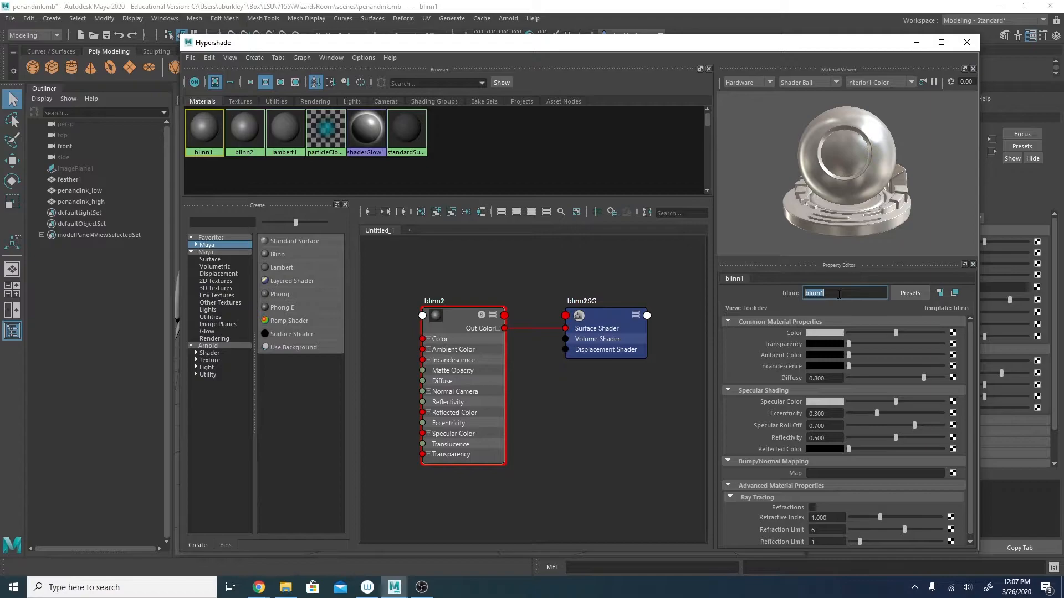
type("M_")
type("Feather")
key("Return")
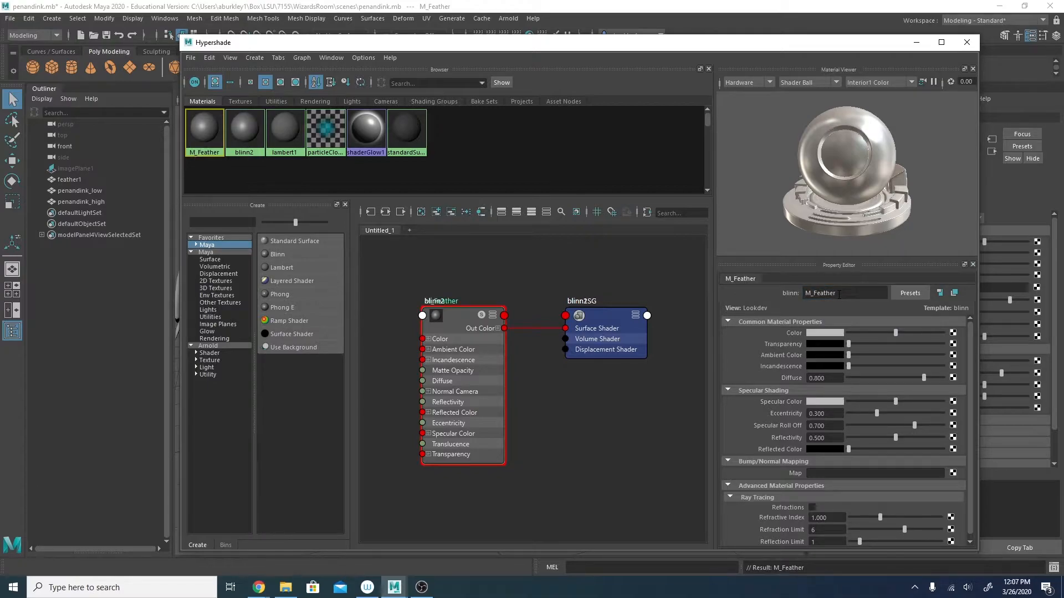
left_click_drag(814, 293, 802, 298)
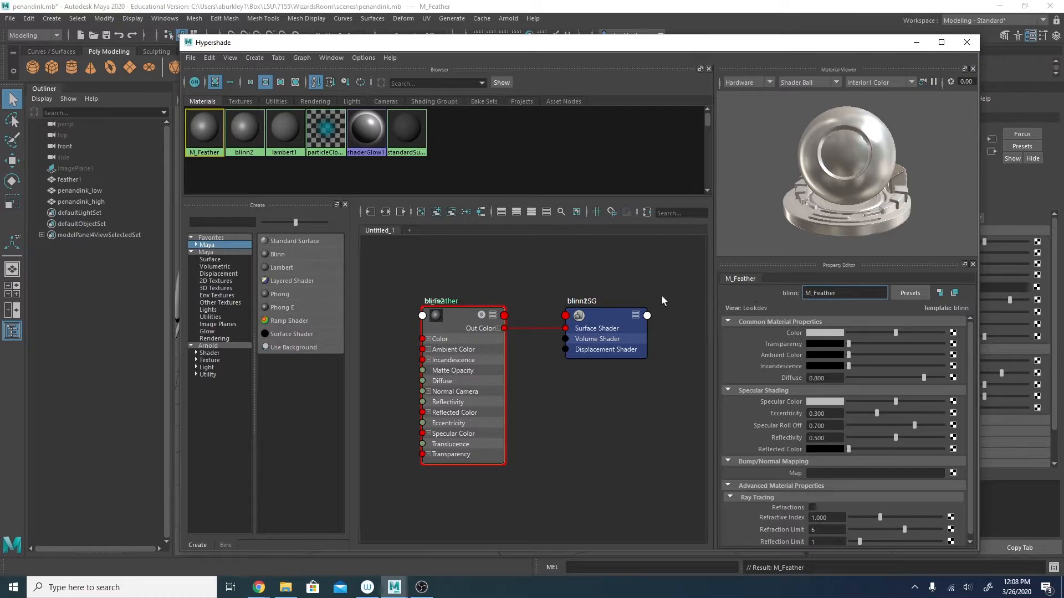
Rename the blinn2 material as M_Inkwell.
left_click(244, 131)
double_click(838, 297)
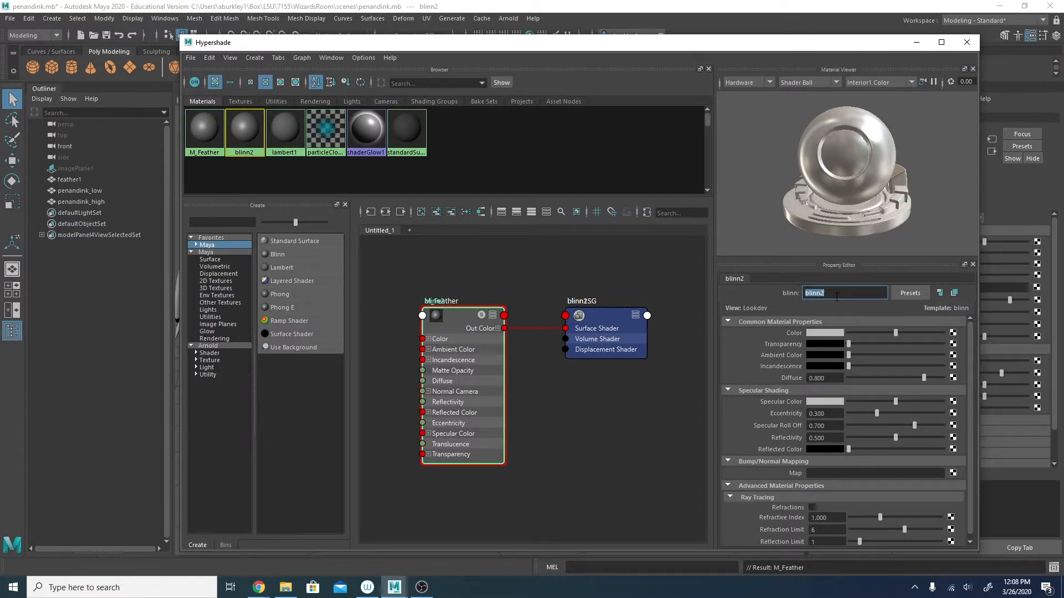
type("M_ink")
key("BackSpace")
key("BackSpace")
key("BackSpace")
type("Inkwell")
key("Return")
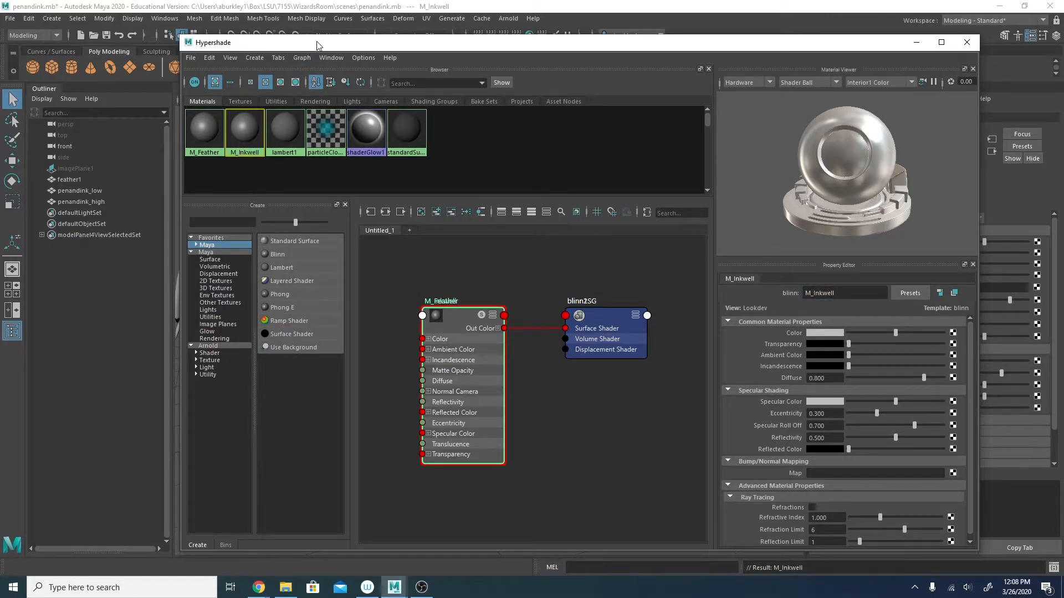
Rename the M_Feather material as M_Pen.
left_click_drag(318, 45, 393, 65)
left_click(278, 147)
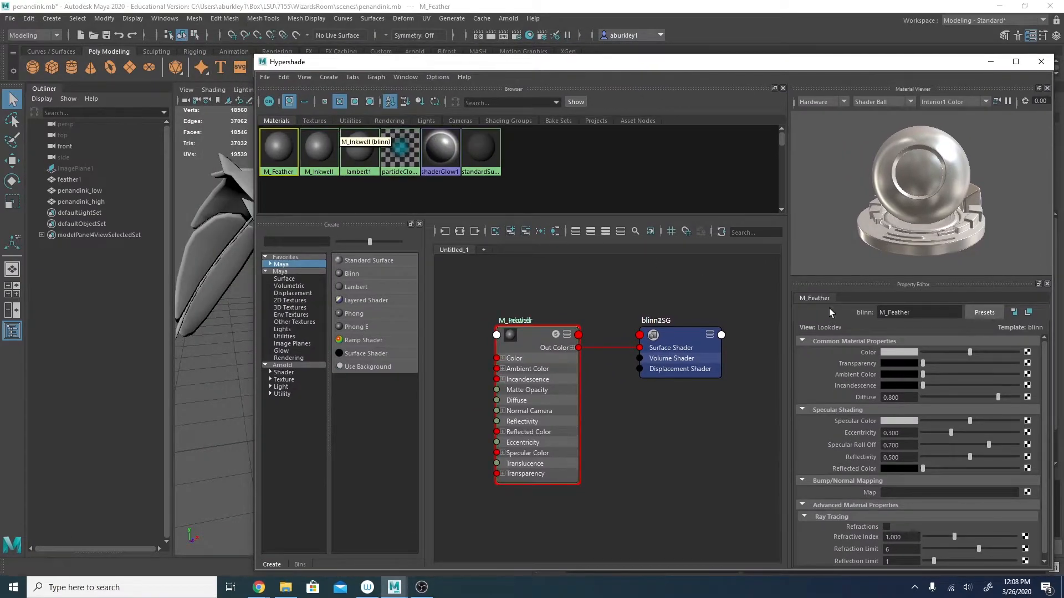
mouse_move(887, 314)
left_mouse_down()
mouse_move(909, 316)
mouse_move(890, 313)
left_mouse_up()
left_click(961, 315)
type("Pen")
key("Return")
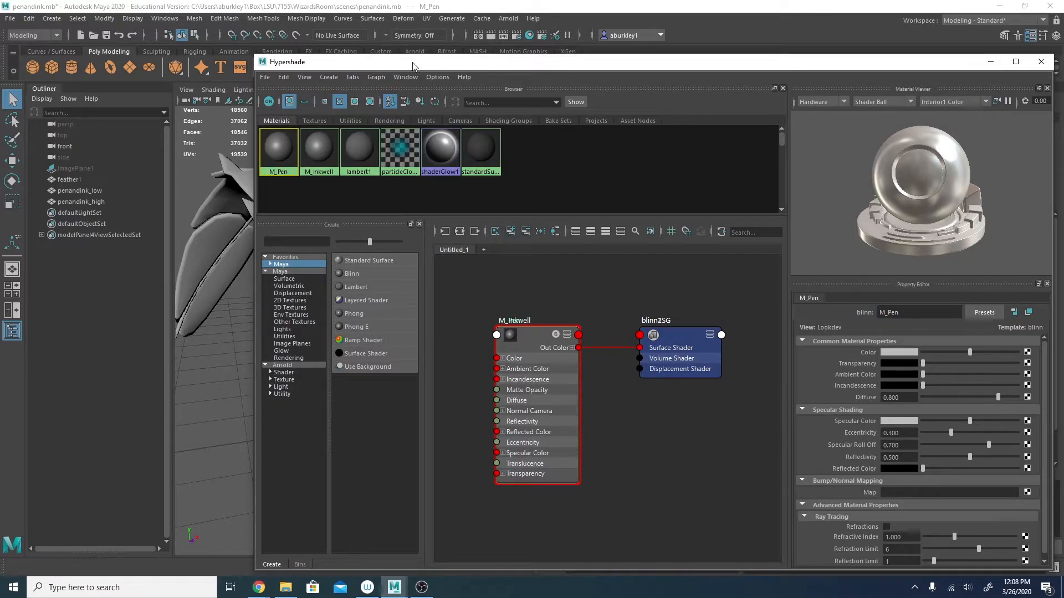
Assign the M_Pen material to the whole penandink_low mesh and deselect the mesh.
left_click_drag(412, 66, 737, 145)
left_click(369, 187)
right_click(359, 220)
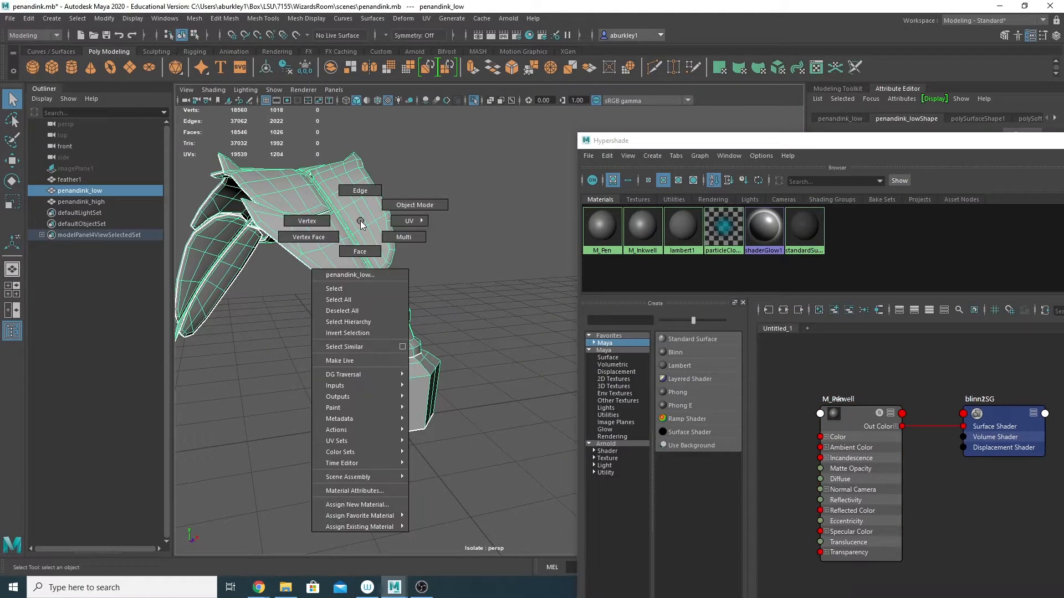
left_click(691, 242)
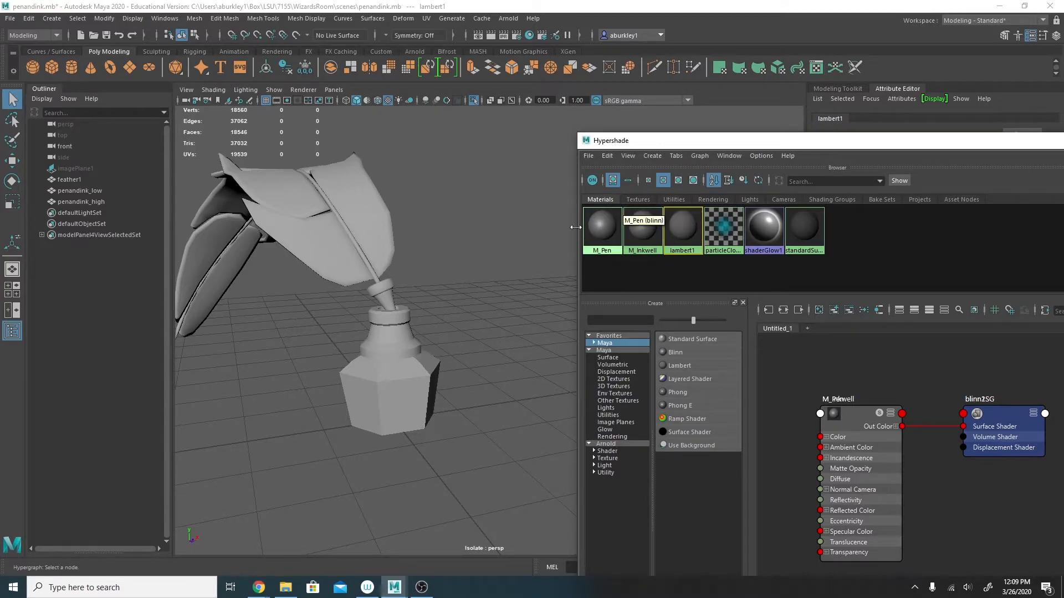
left_click(340, 229)
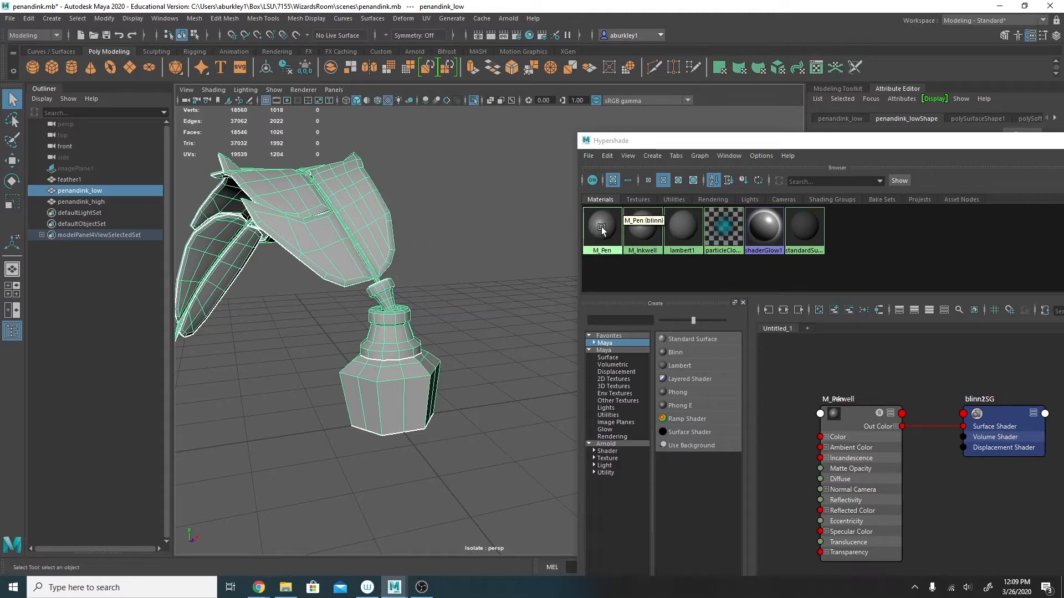
left_click_drag(654, 141, 627, 42)
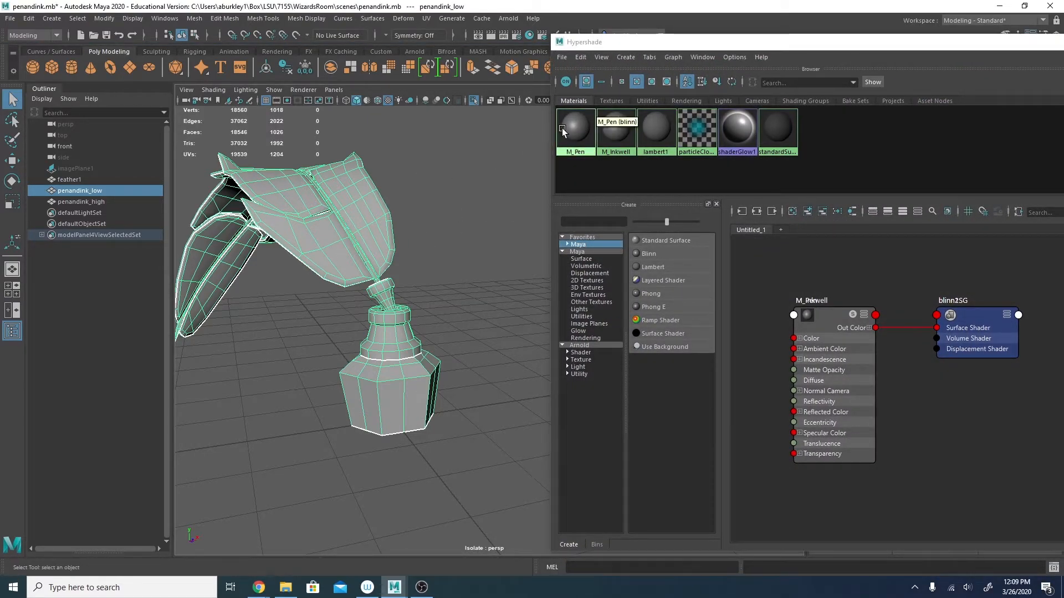
right_click(577, 128)
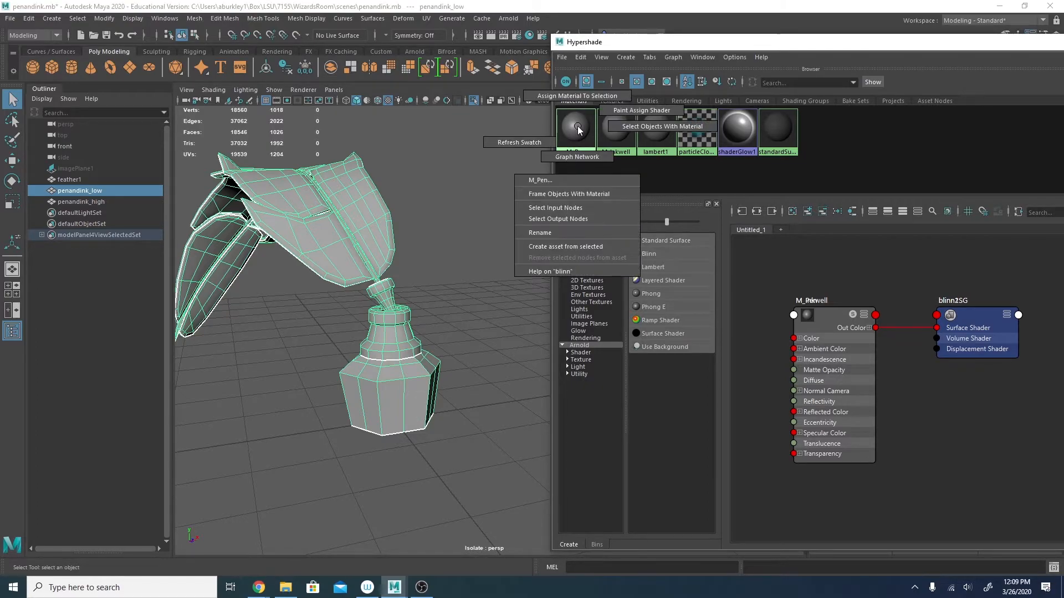
right_click(571, 130)
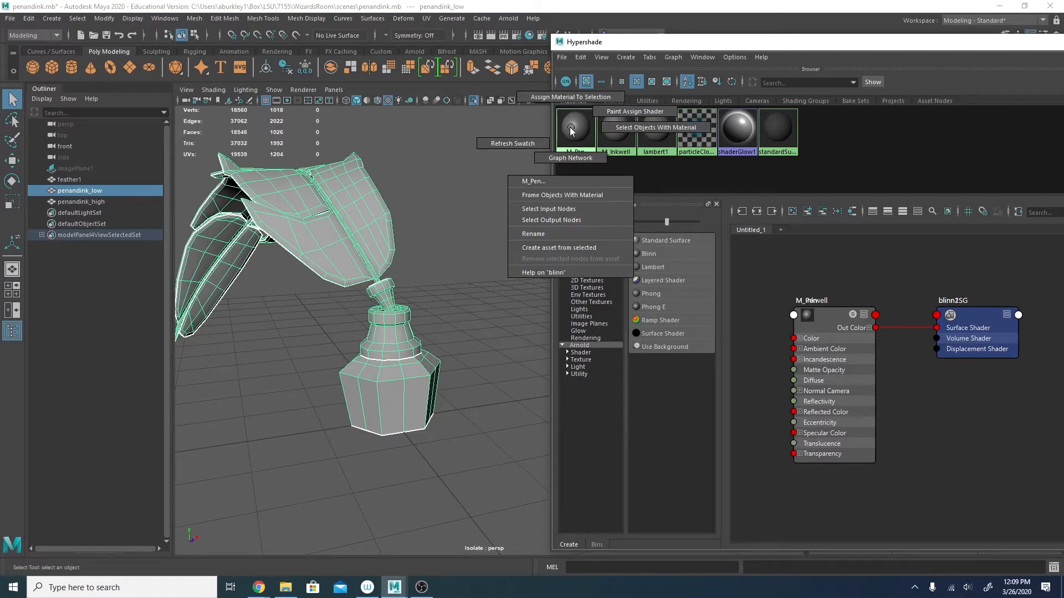
left_click(561, 97)
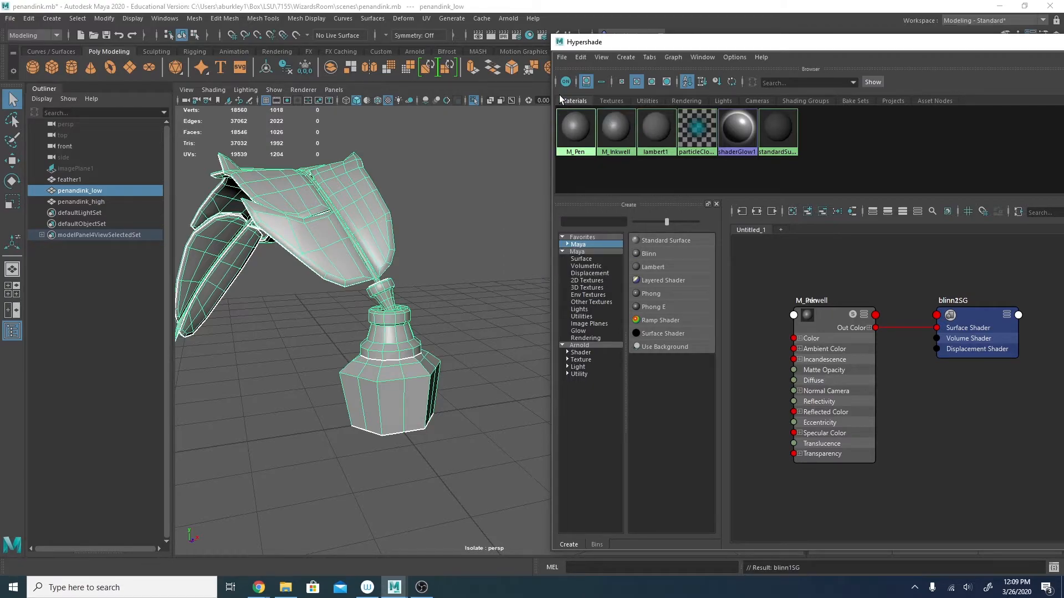
left_click(477, 296)
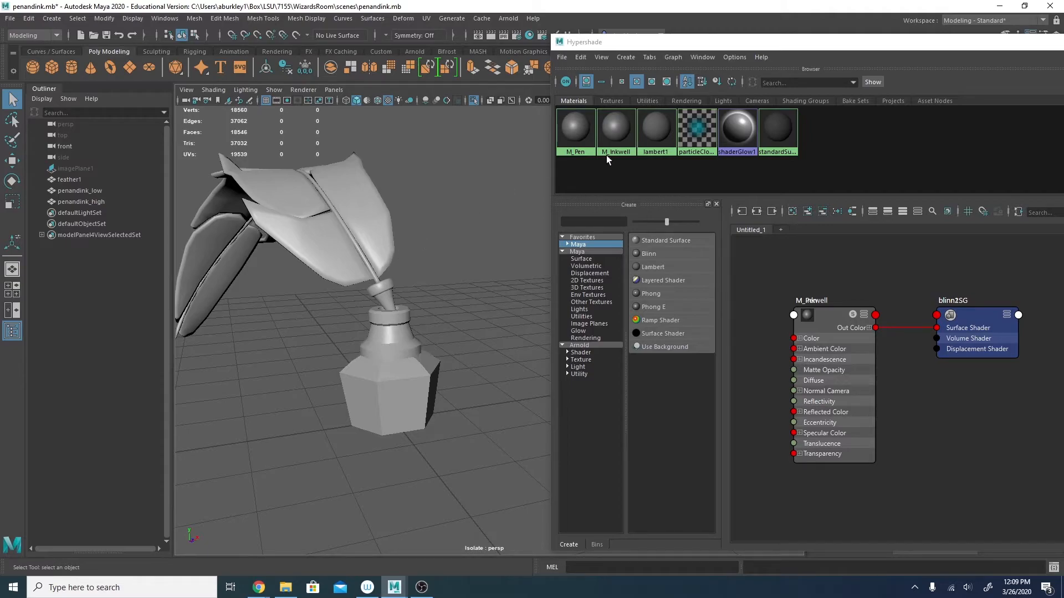
Assign the M_Inkwell material to the inkwell faces of the penandink_low mesh.
left_click(389, 381)
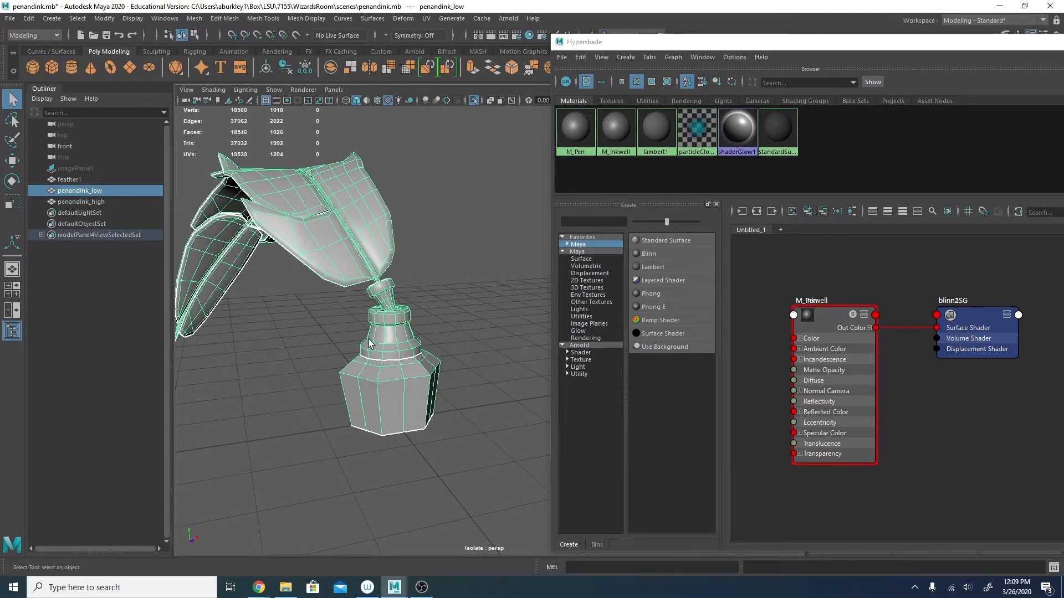
right_click(415, 282)
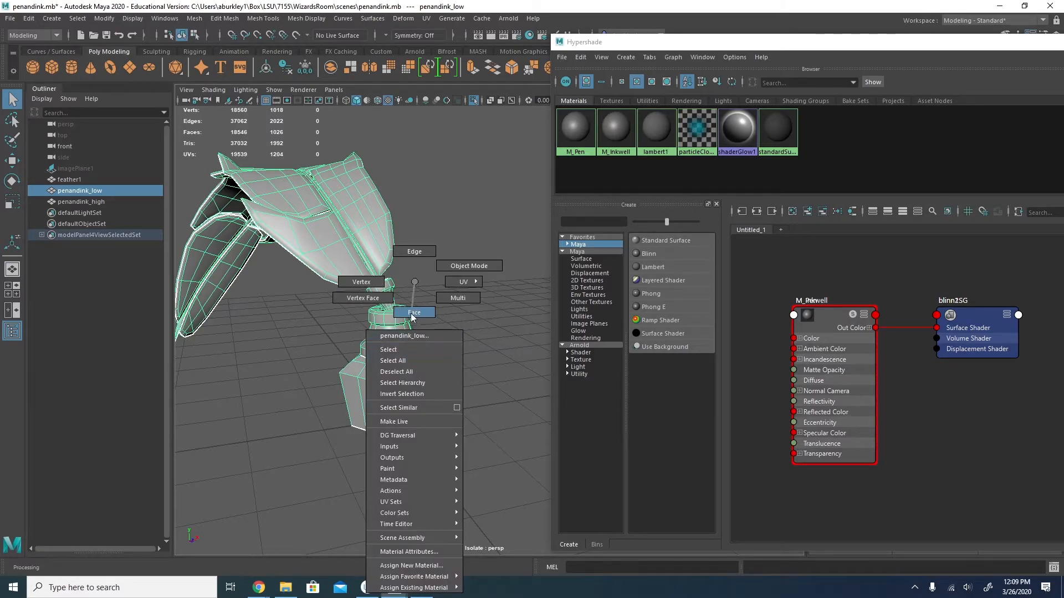
left_click(414, 312)
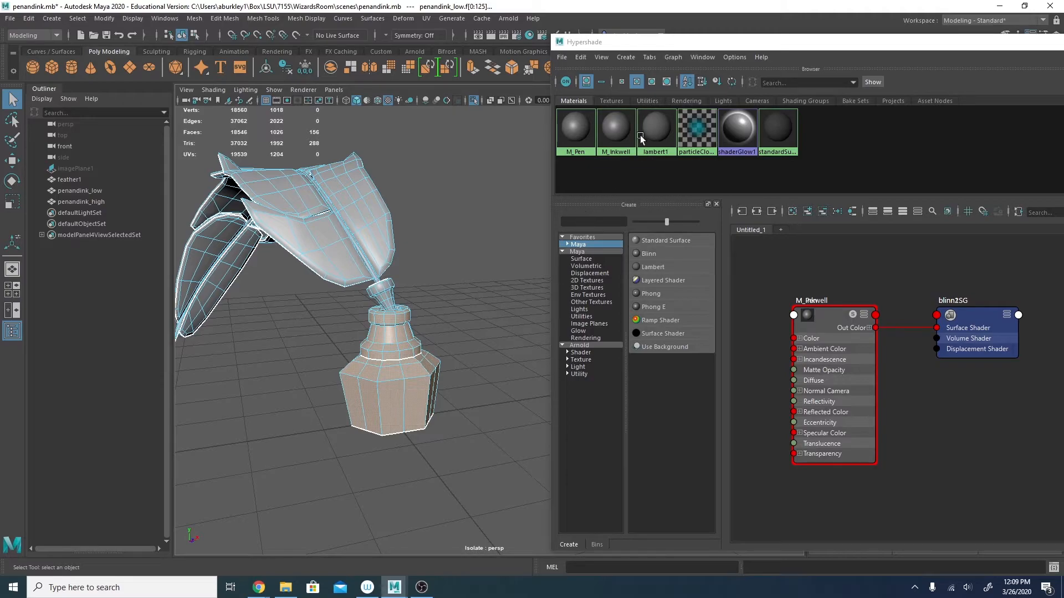
right_click(620, 129)
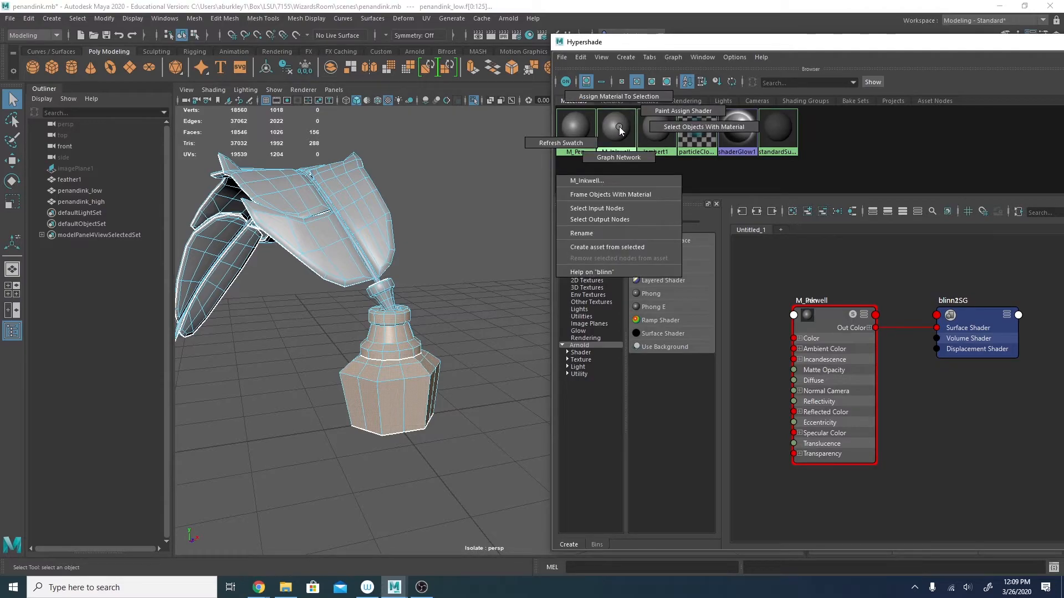
left_click(612, 98)
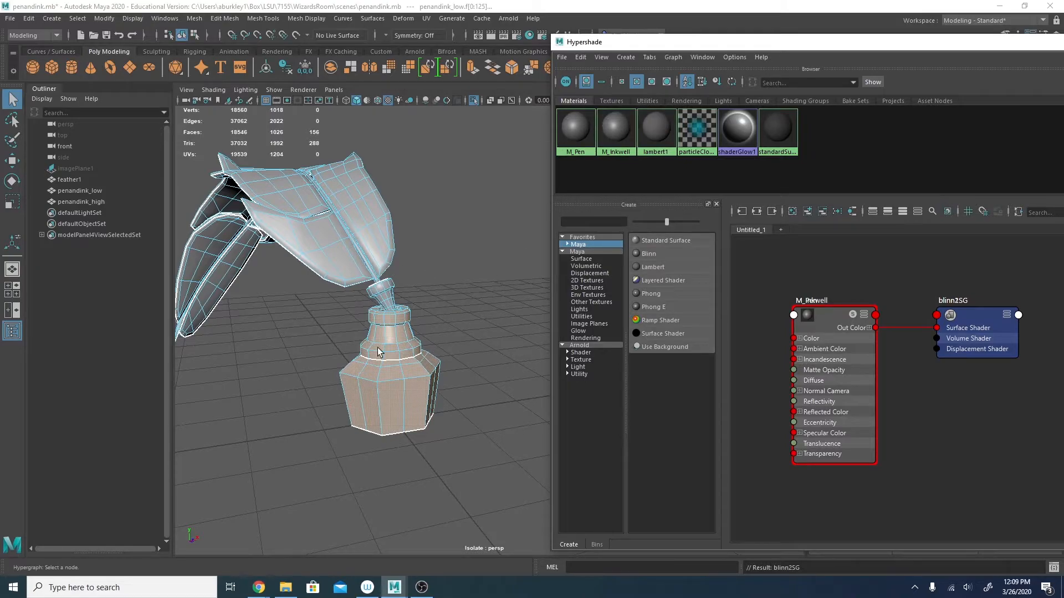
Reset the Modeling - Standard workspace and reopen Hypershade as a floating window beside the model.
left_click_drag(750, 44, 533, 33)
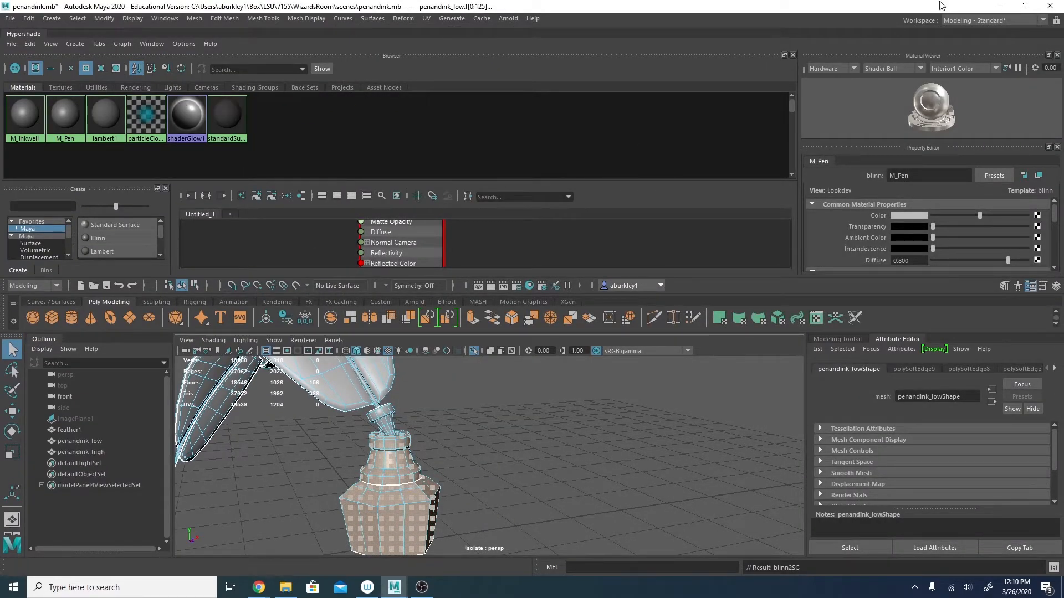
left_click(972, 20)
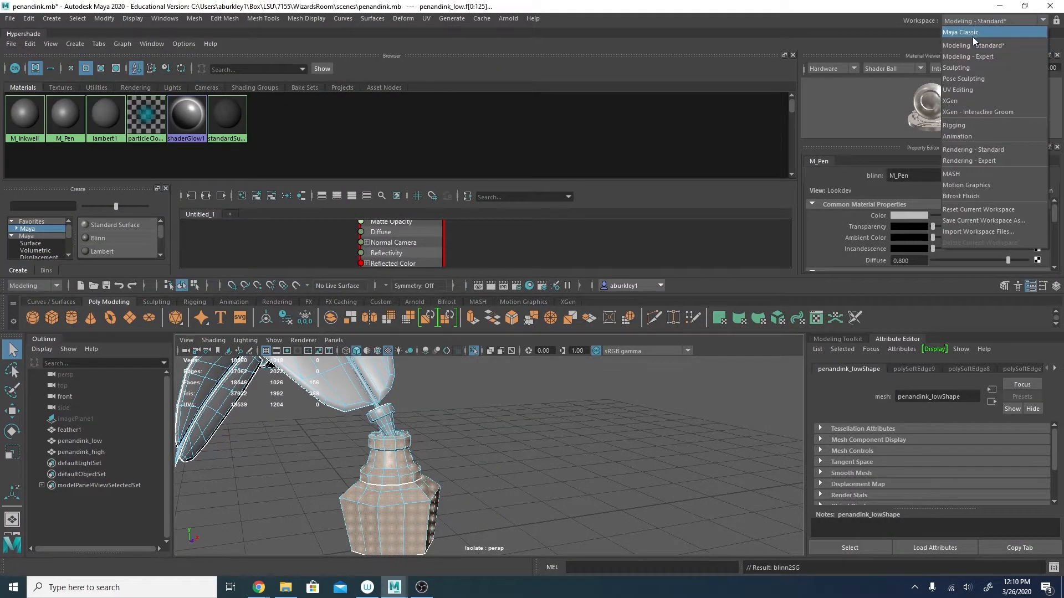
left_click(984, 221)
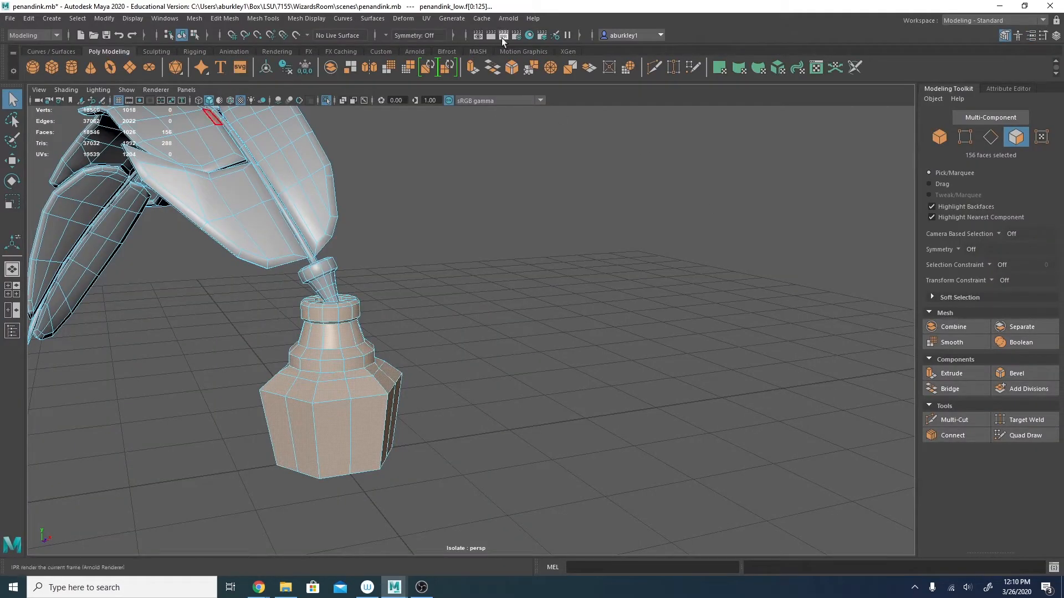
left_click(528, 36)
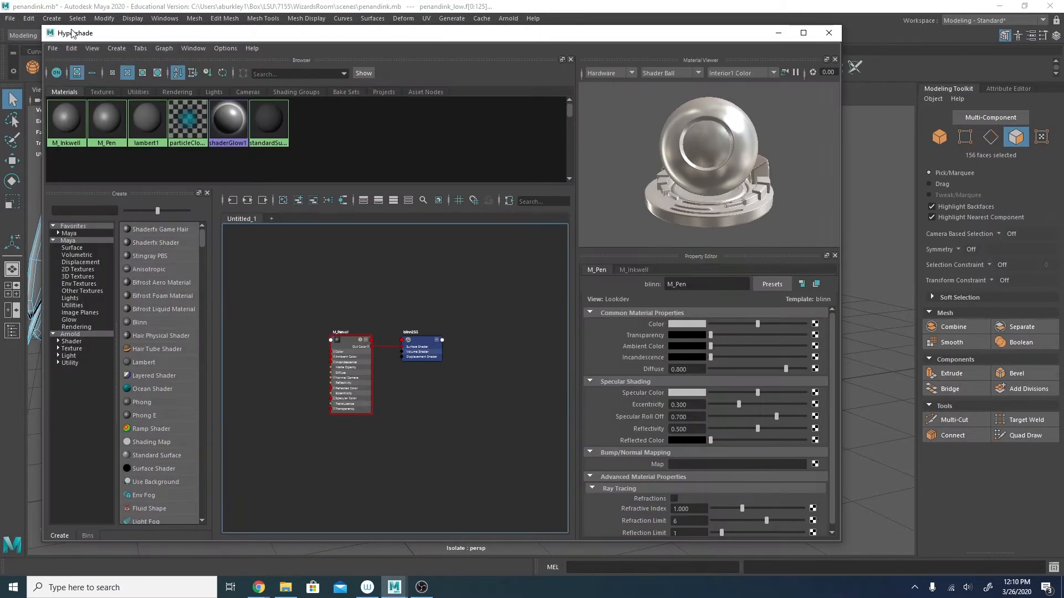
left_click_drag(102, 38, 472, 36)
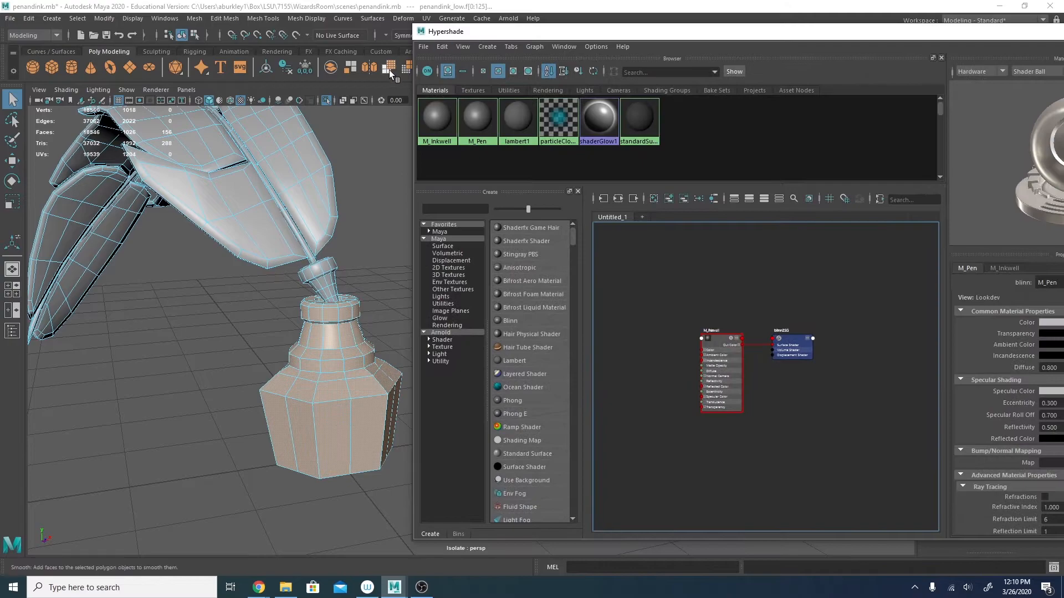
left_click_drag(411, 76, 632, 77)
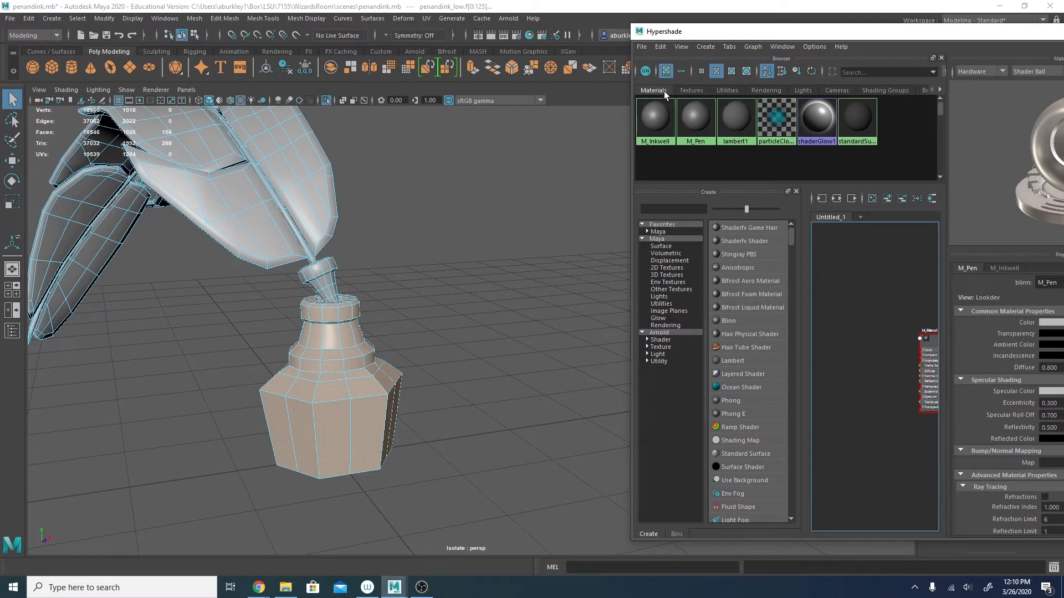
left_click_drag(782, 24, 591, 20)
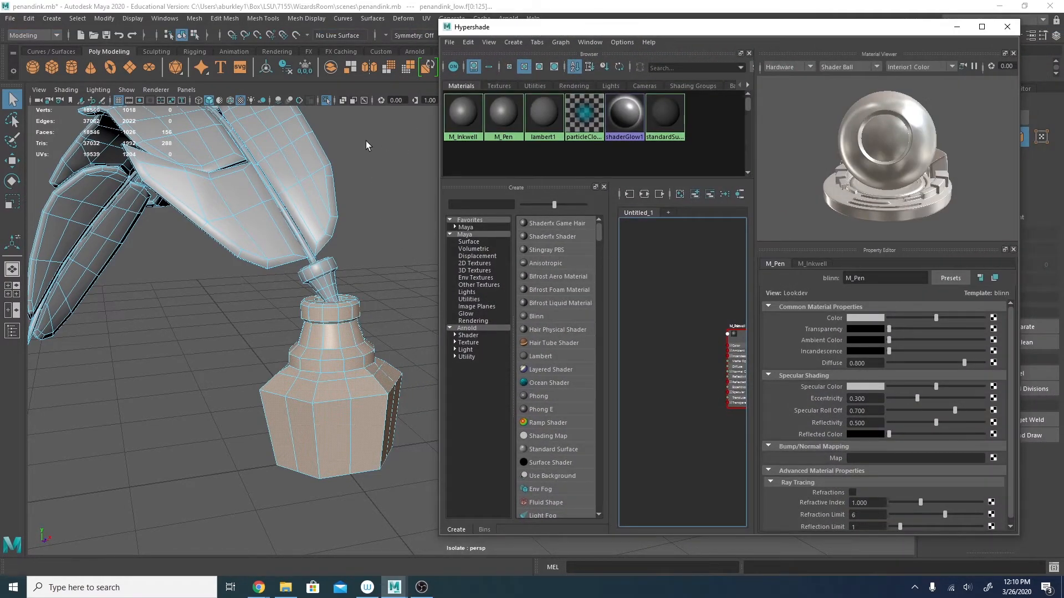
Graph the M_Inkwell material's network and examine its shader and shading group nodes.
right_click(464, 114)
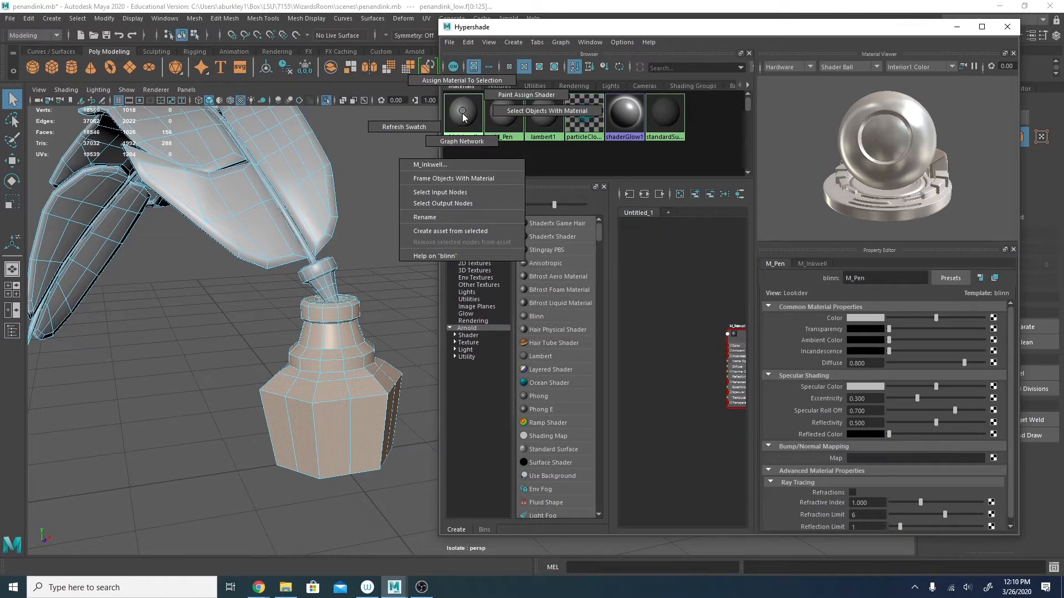
left_click(457, 140)
mouse_move(625, 312)
left_mouse_down()
mouse_move(648, 314)
mouse_move(651, 405)
left_mouse_up()
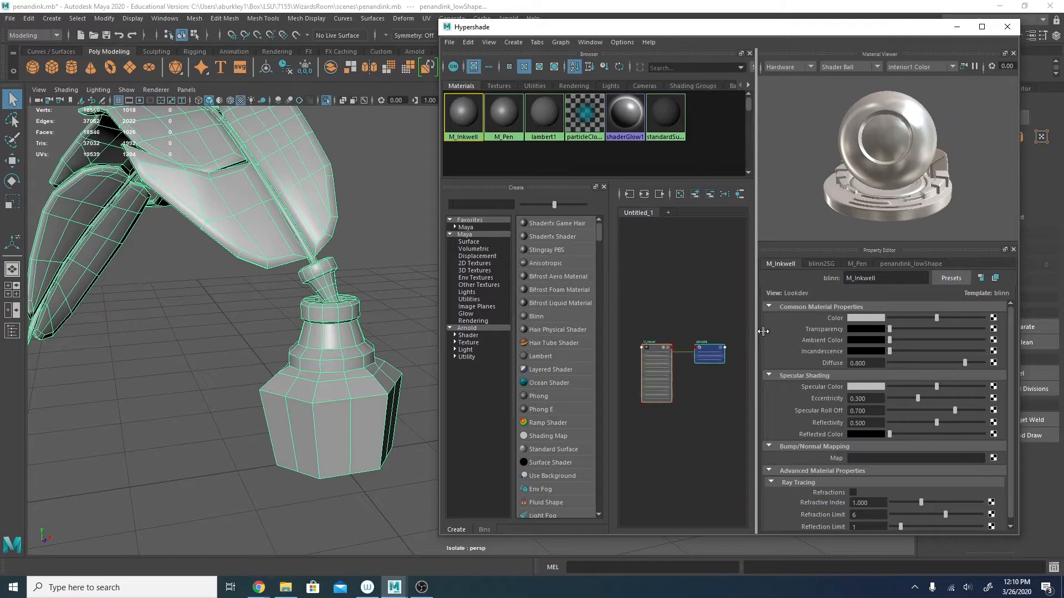
left_click_drag(758, 330, 769, 330)
key("f")
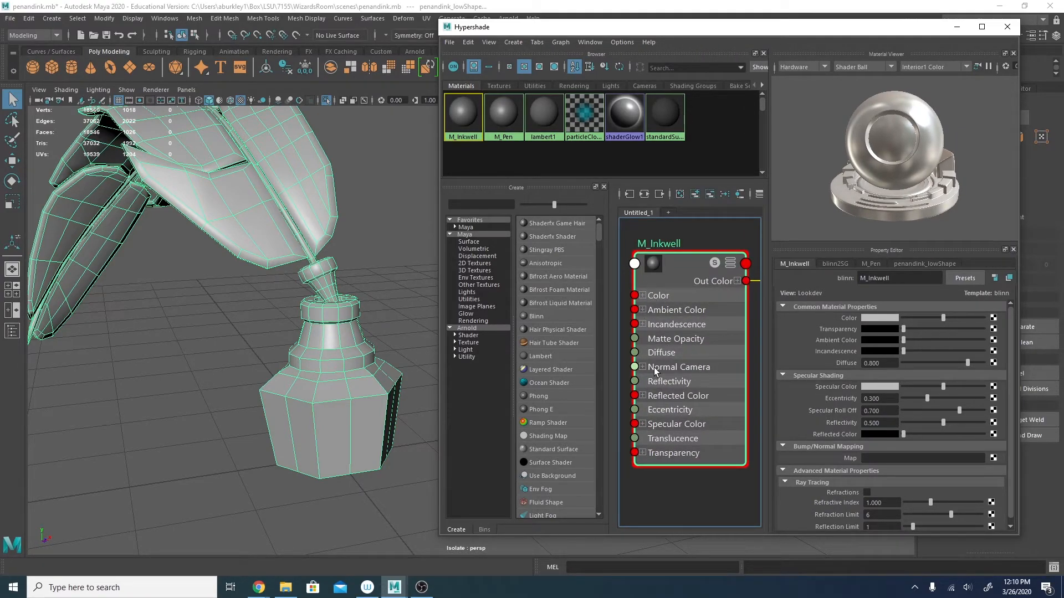
right_click_drag(729, 438, 651, 416, "alt")
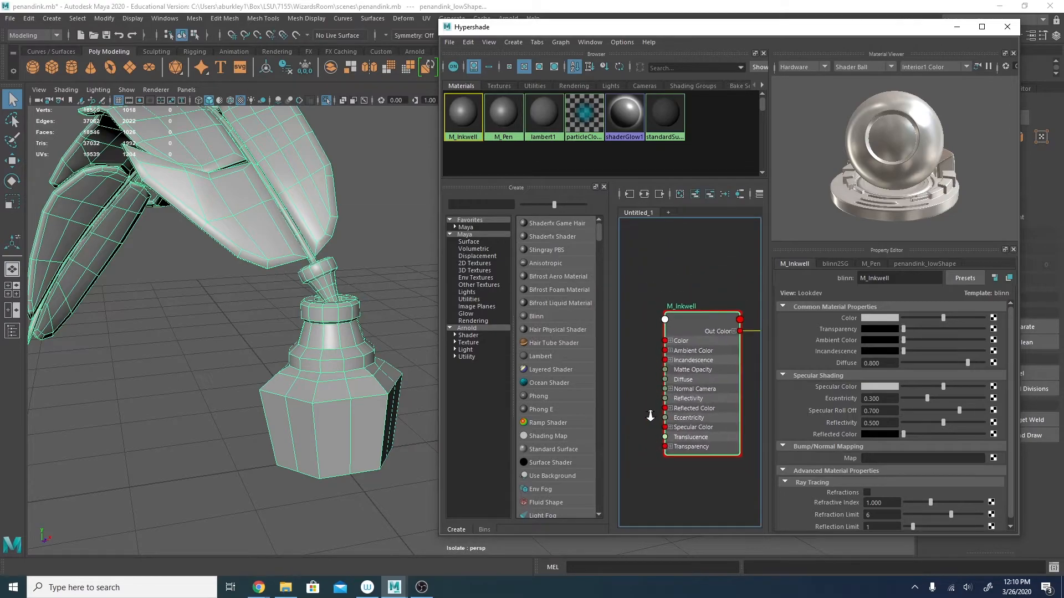
middle_click_drag(709, 421, 623, 405, "alt")
middle_click_drag(676, 375, 656, 420, "alt")
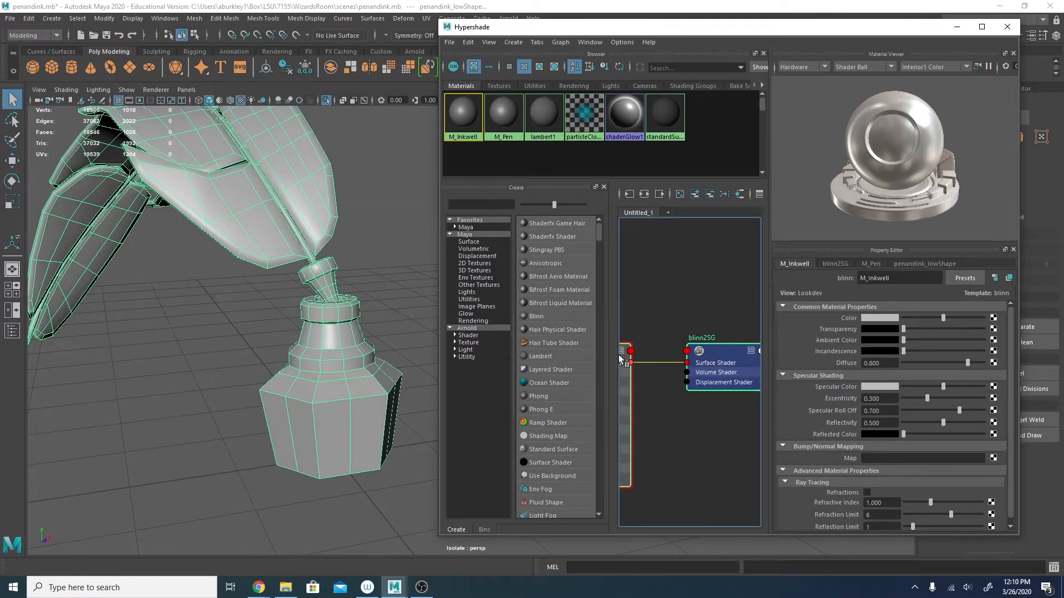
middle_click_drag(649, 316, 744, 304, "alt")
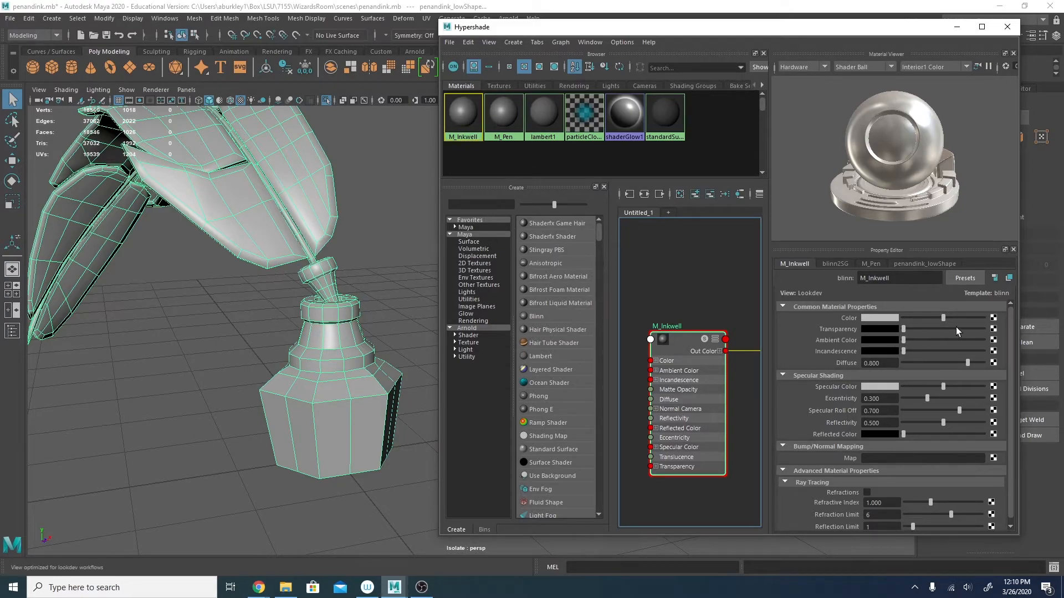
Set the M_Inkwell material's color to a saturated red with hue 360, saturation 1 and value 0.663.
left_click(879, 318)
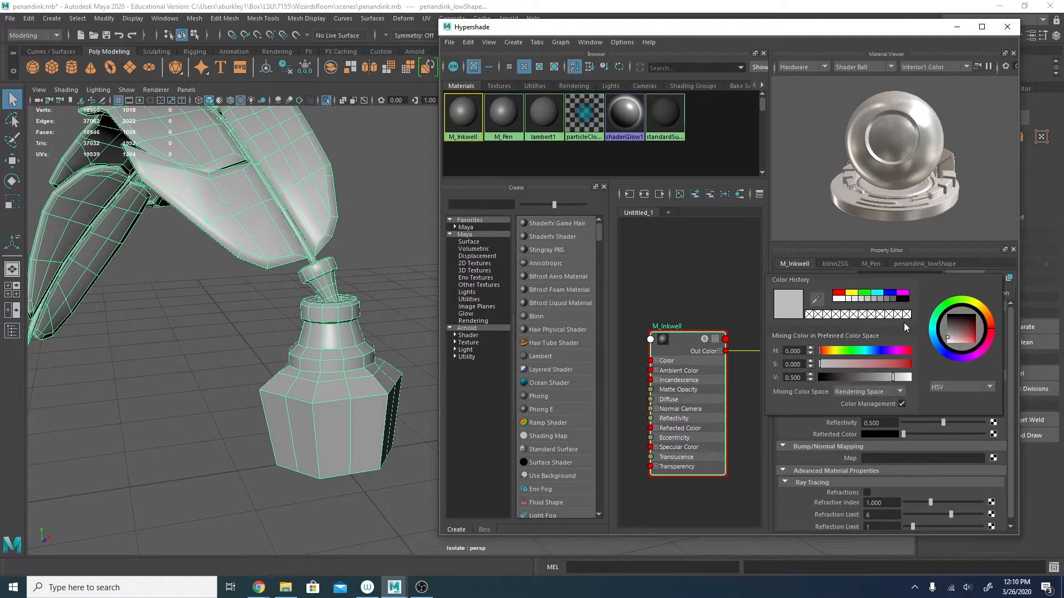
left_click(909, 350)
left_click(977, 343)
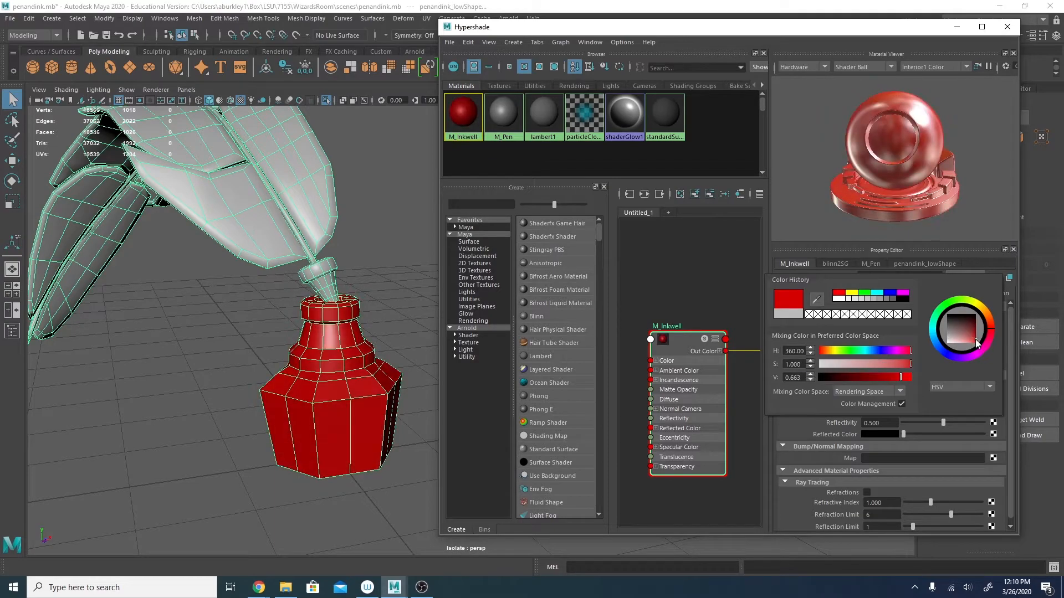
Set the M_Pen material's color to magenta with hue 302.30 and saturation 0.981.
left_click(503, 117)
left_click(892, 318)
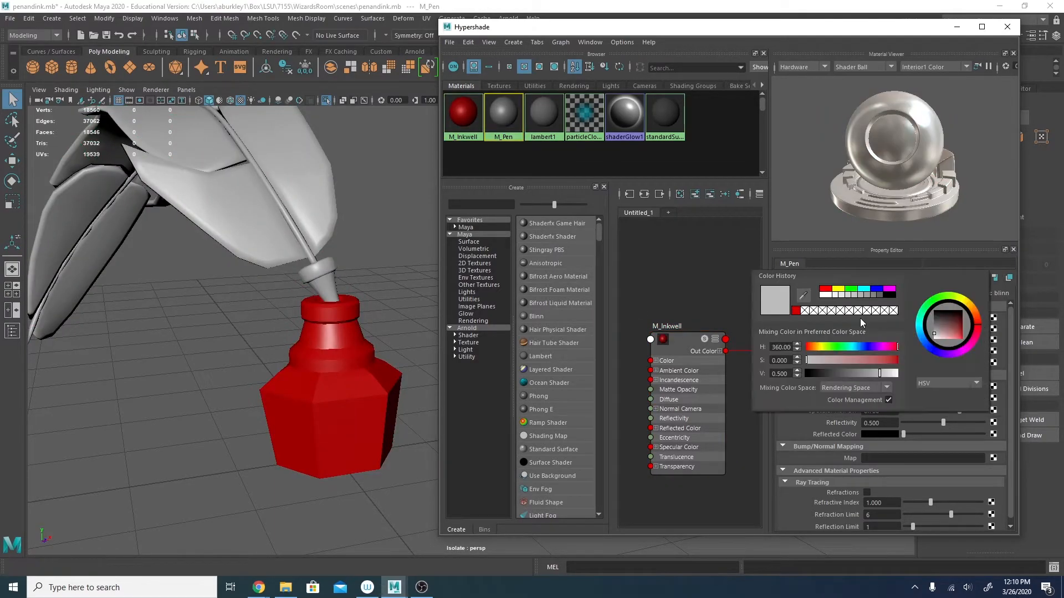
left_click_drag(878, 348, 896, 363)
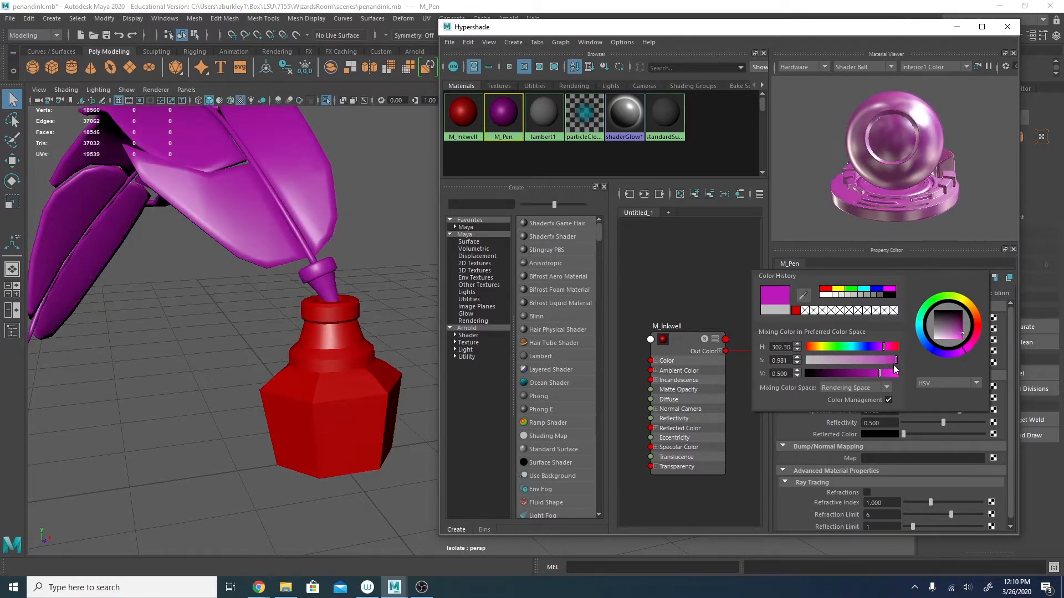
mouse_move(292, 360)
left_mouse_down("alt")
mouse_move(313, 360)
mouse_move(272, 283)
left_mouse_up("alt")
Undo the color changes made to the M_Pen and M_Inkwell materials.
right_click(464, 116)
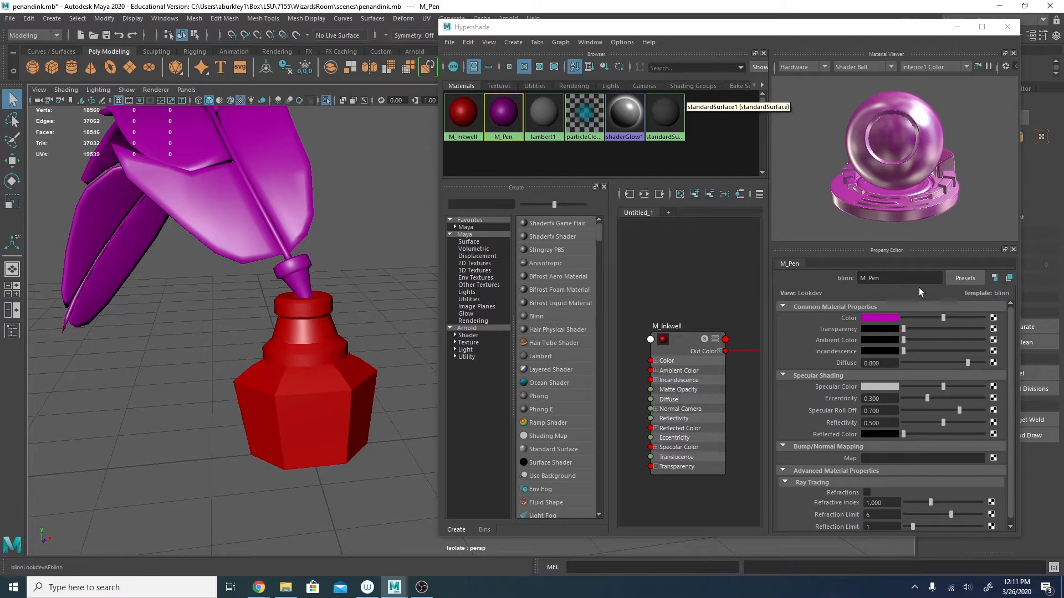
key("ctrl+z")
key("ctrl+z")
key("ctrl+z")
key("ctrl+z")
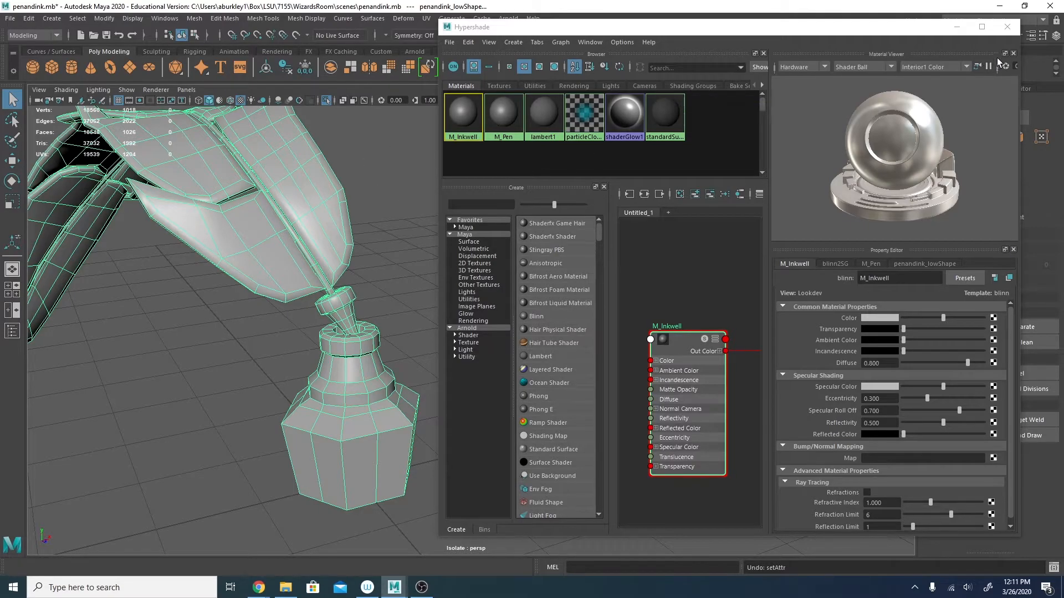
Close Hypershade and save the scene.
left_click(1008, 32)
left_click_drag(652, 255, 321, 246, "alt")
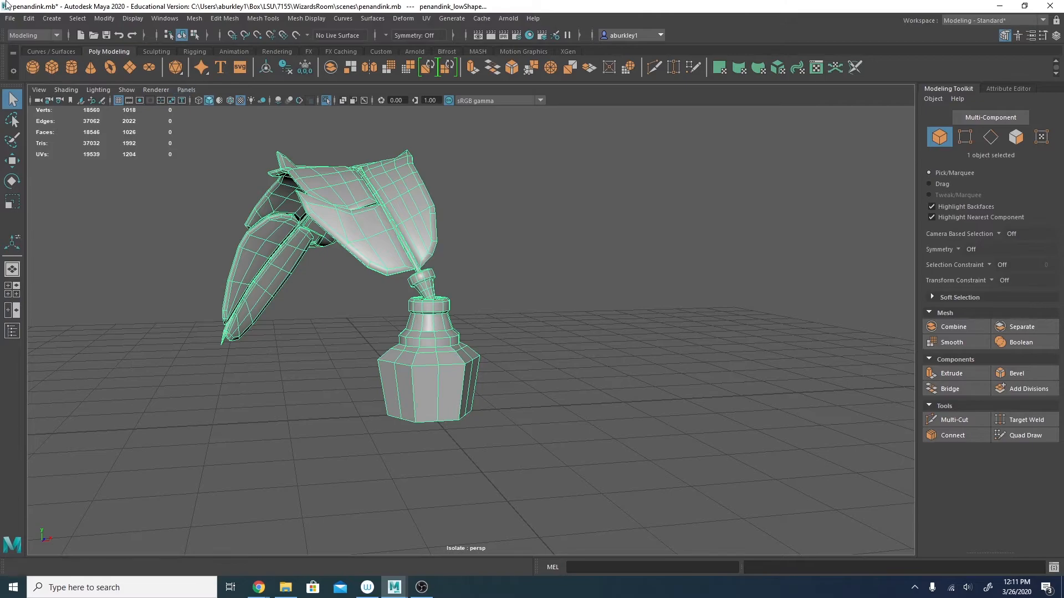
left_click_drag(159, 156, 138, 133, "alt")
key("ctrl+s")
Export the selected low-poly mesh to the project's scenes folder as an FBX file named penandink_low.
left_click(10, 18)
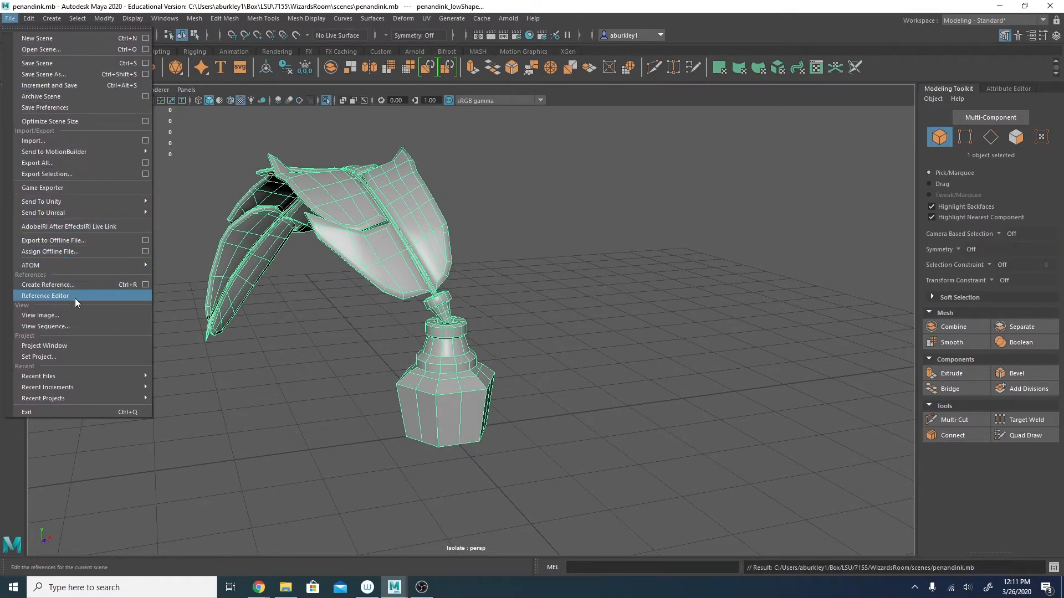
left_click(87, 172)
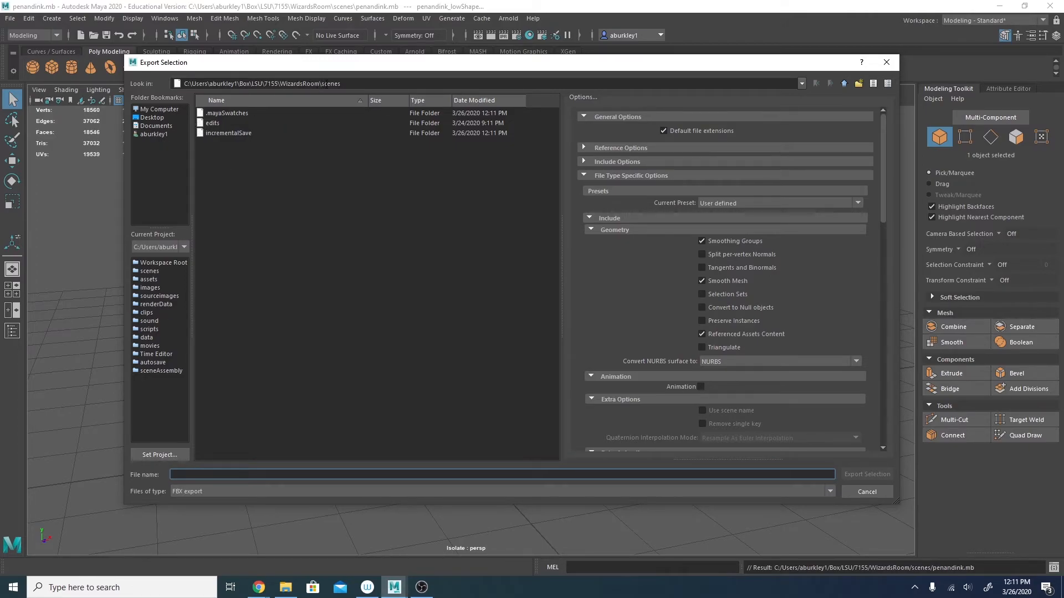
double_click(327, 84)
left_click(209, 474)
left_click(199, 491)
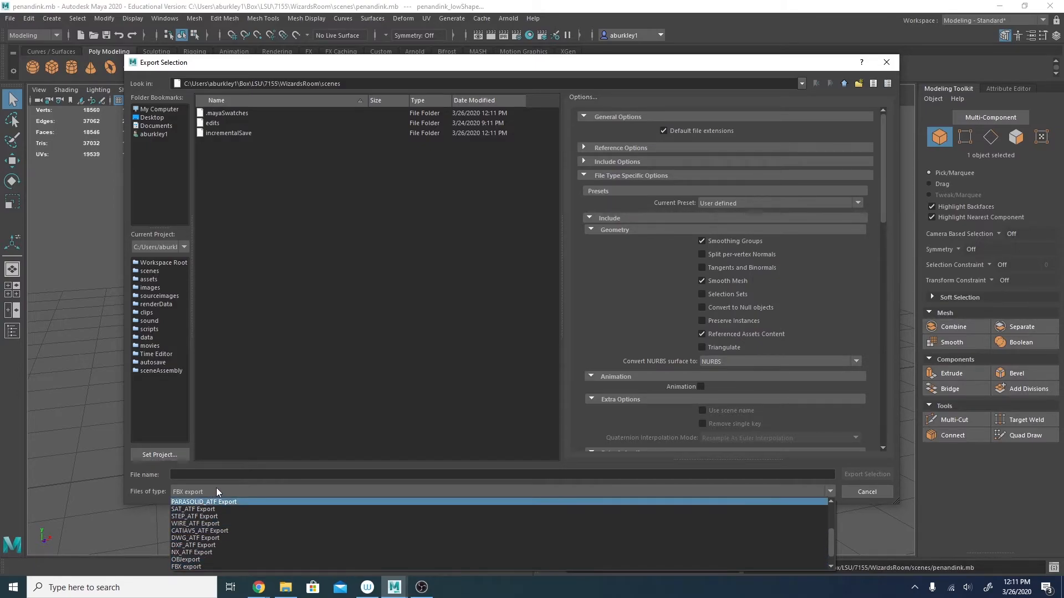
left_click(225, 473)
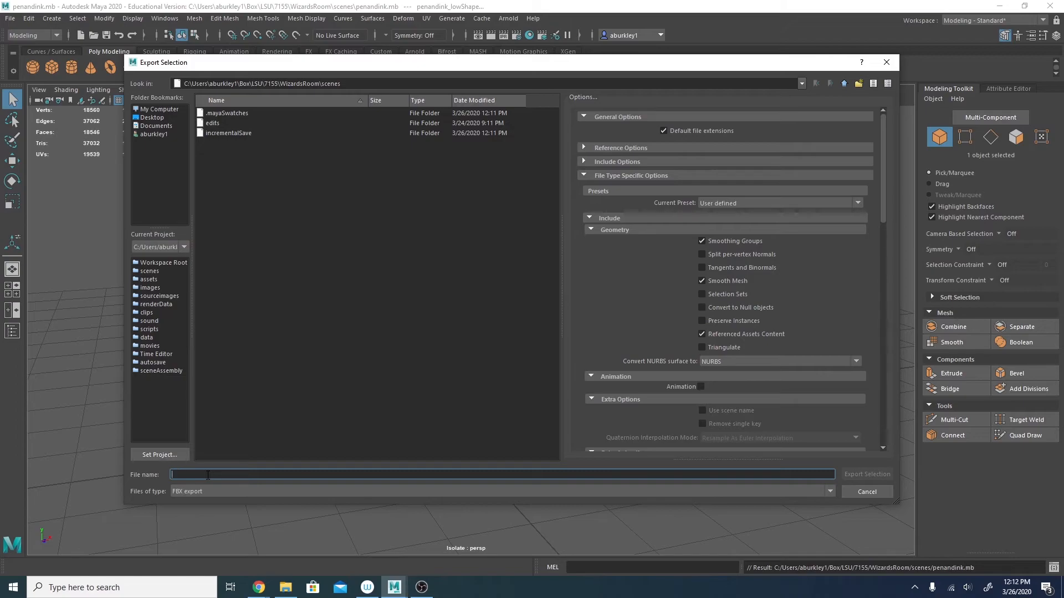
type("penan")
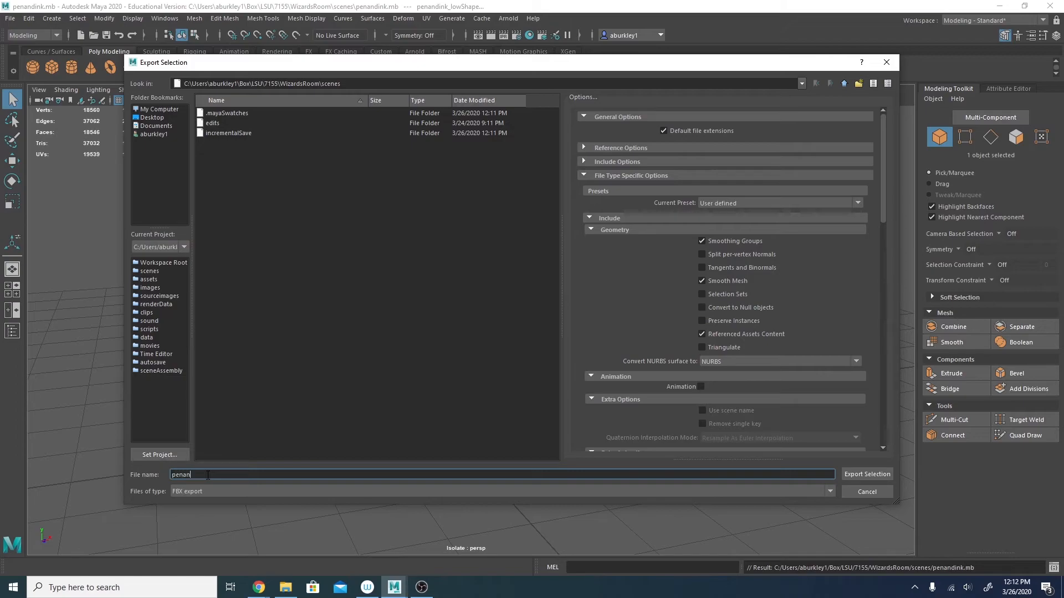
type("dink_low")
scroll(688, 361, "down", 12)
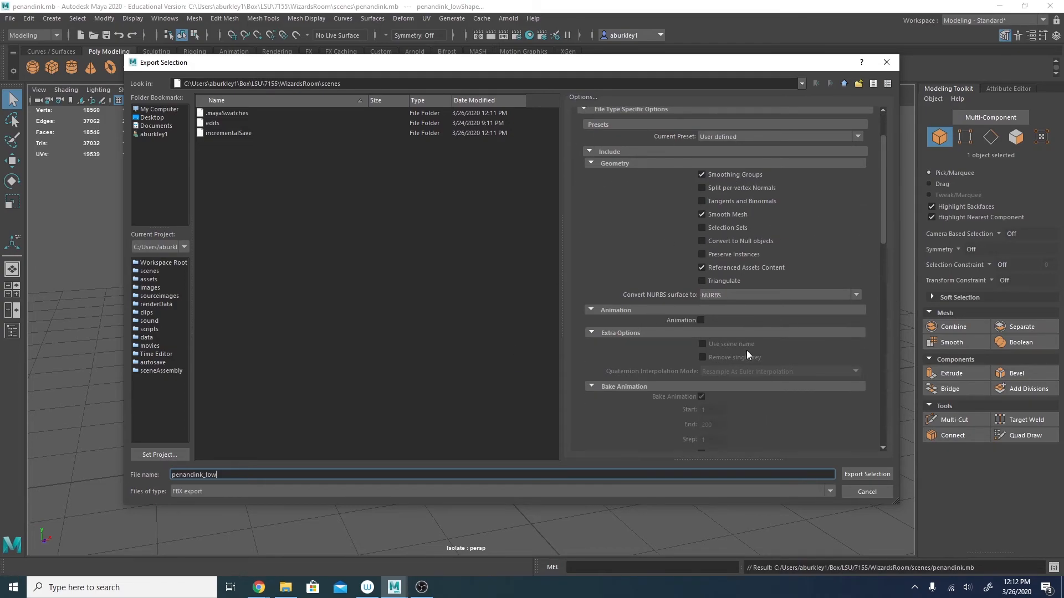
scroll(774, 328, "down", 5)
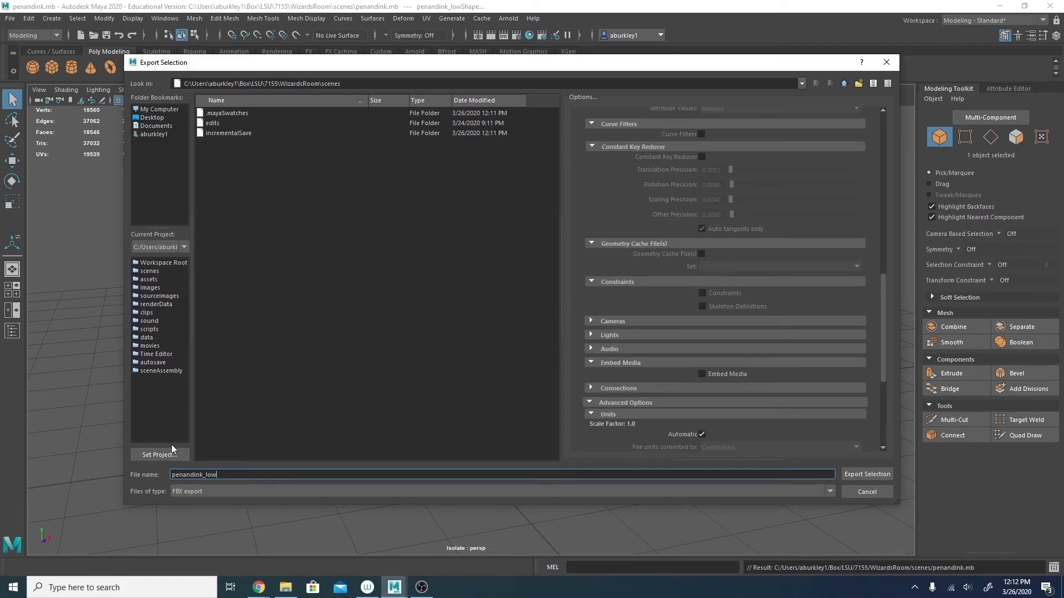
left_click(868, 474)
Open the Outliner, hide the penandink_low mesh, and turn off viewport isolation to show the high-poly model.
left_click_drag(437, 358, 443, 364, "alt")
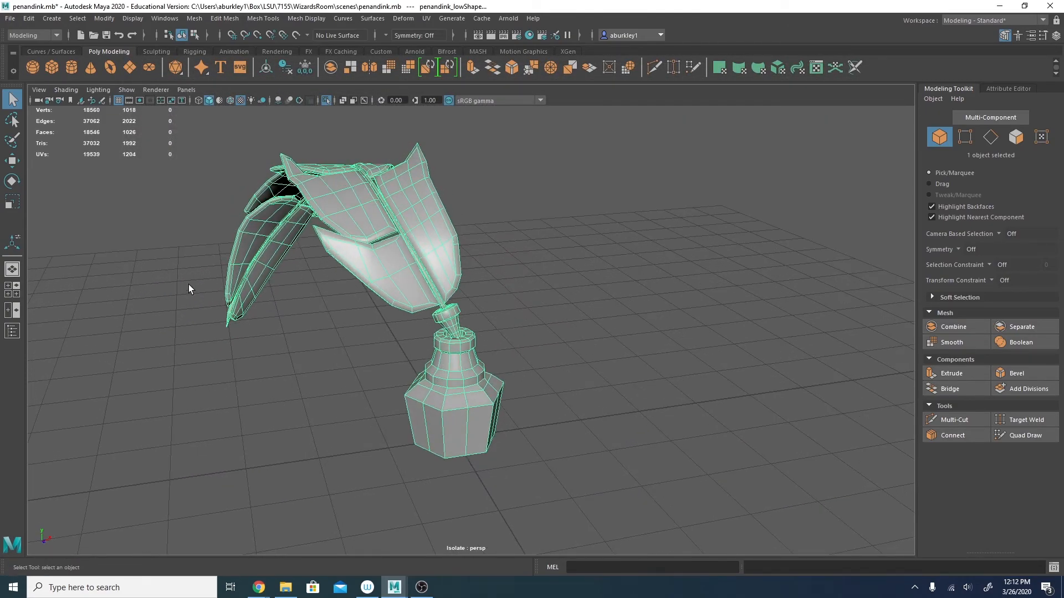
left_click(12, 331)
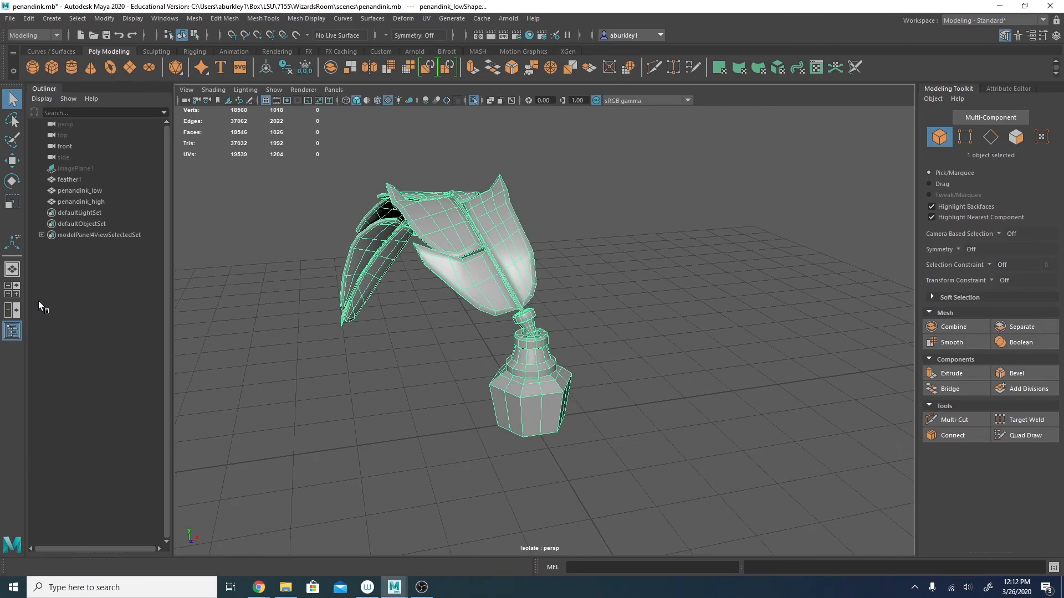
left_click(84, 201)
left_click(84, 192)
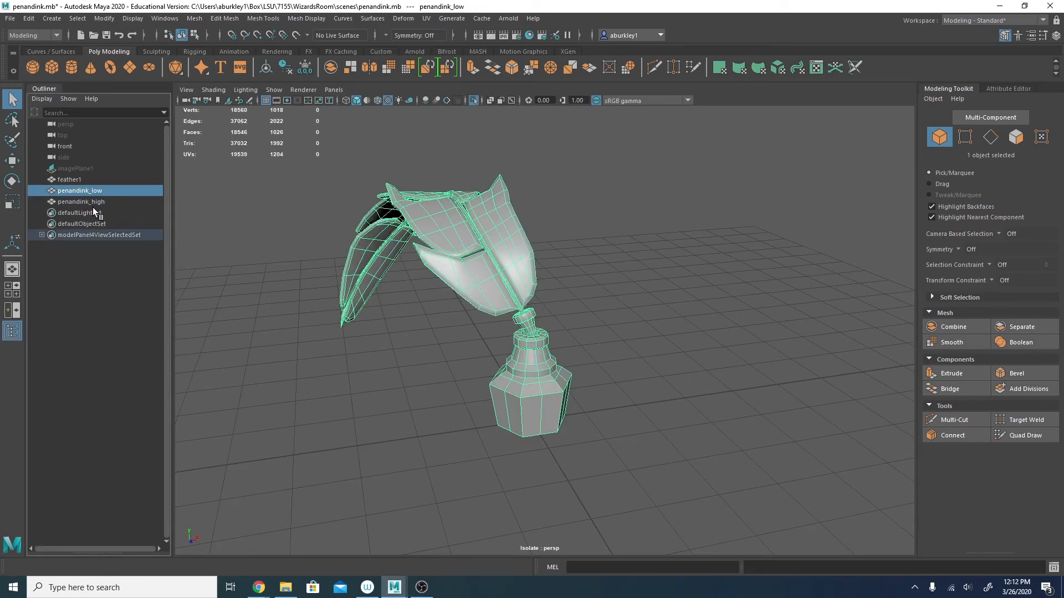
key("ctrl+h")
key("ctrl+1")
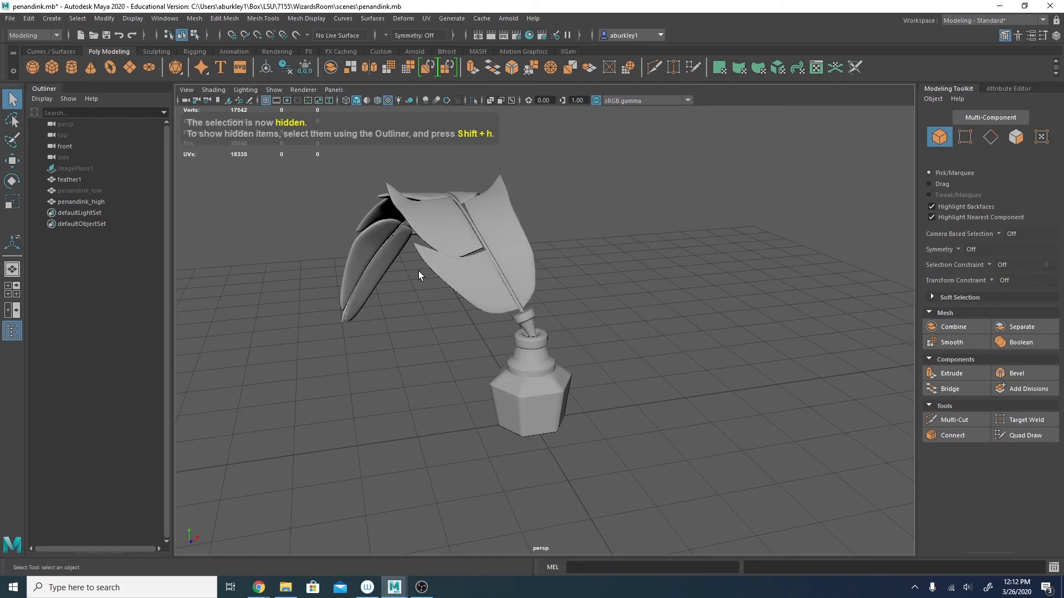
left_click(487, 252)
right_click_drag(420, 349, 571, 311, "alt")
left_click(570, 311)
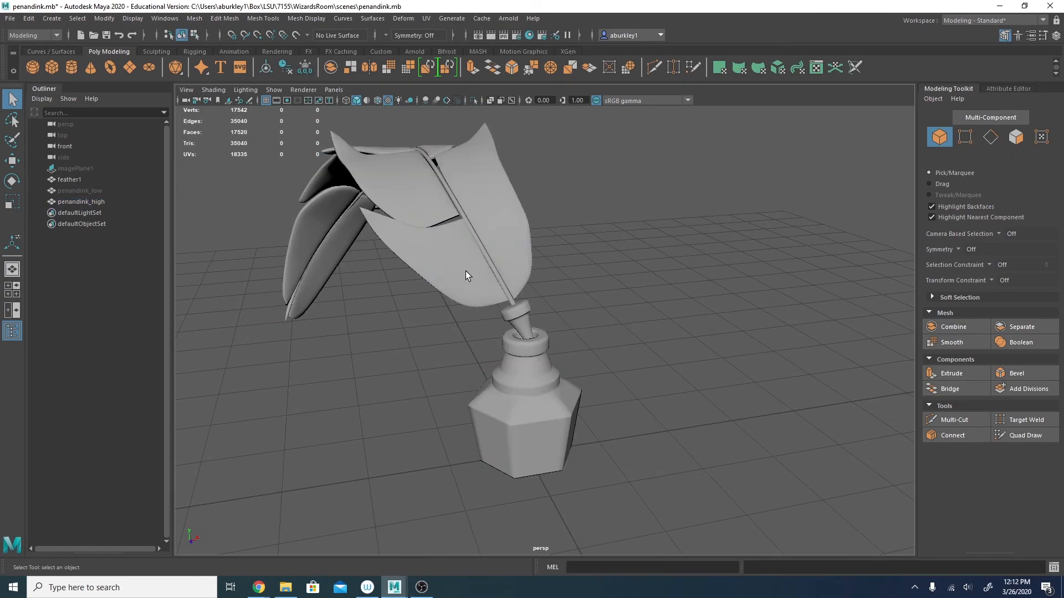
Export the penandink_high mesh as a selection to the project's scenes folder as an FBX file named penandink_high.
left_click(464, 275)
left_click(10, 18)
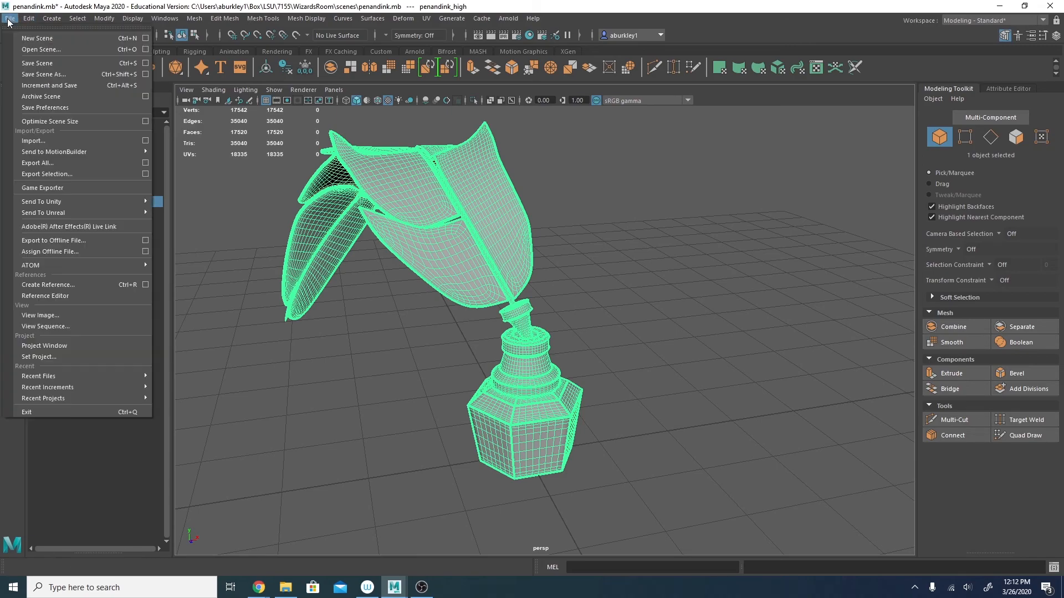
mouse_move(109, 387)
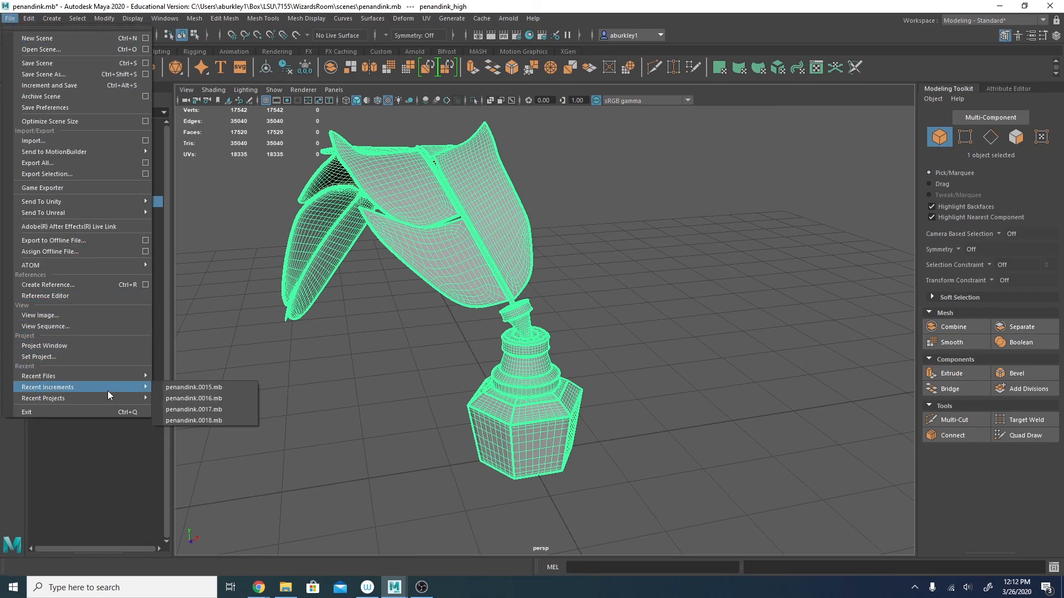
left_click(21, 175)
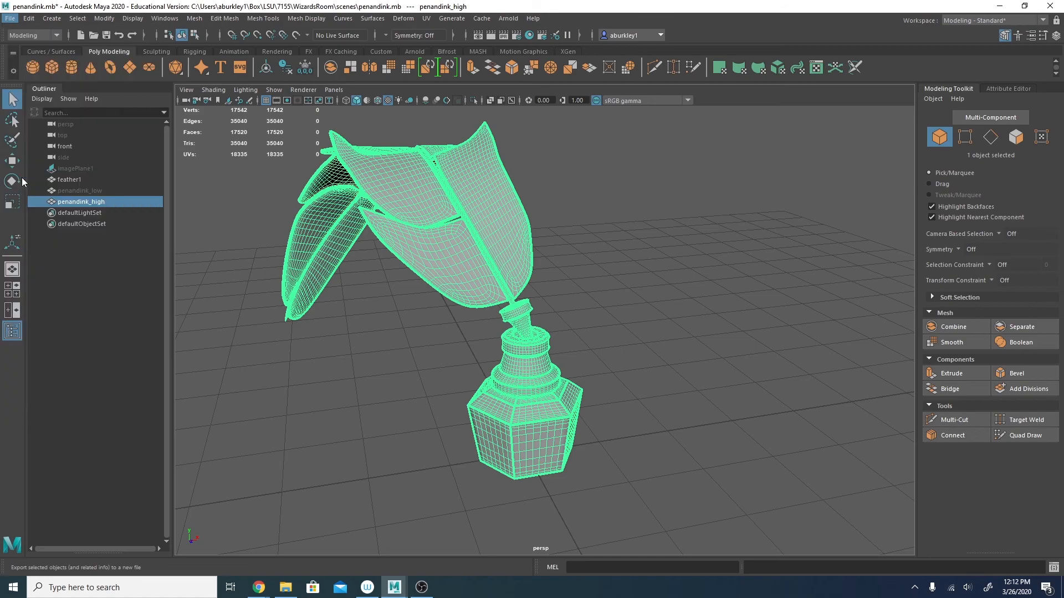
left_click(243, 144)
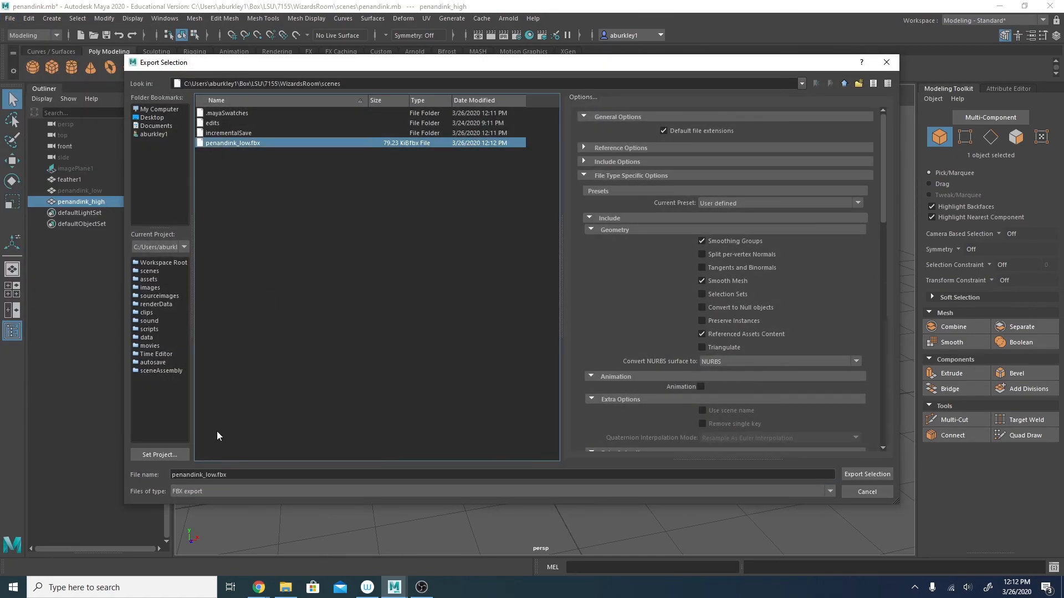
left_click_drag(206, 475, 215, 476)
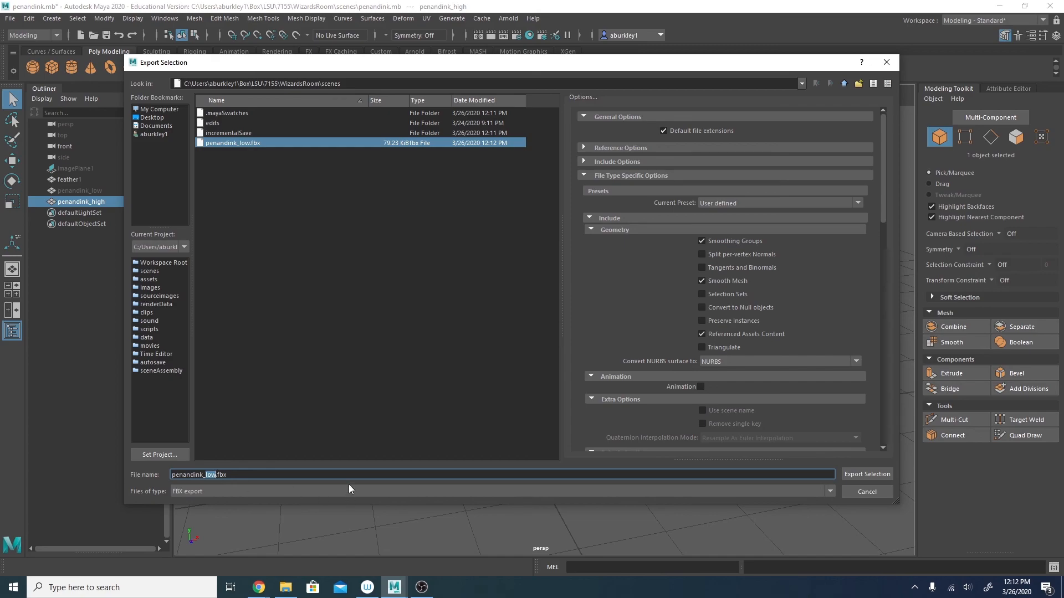
type("high")
key("Return")
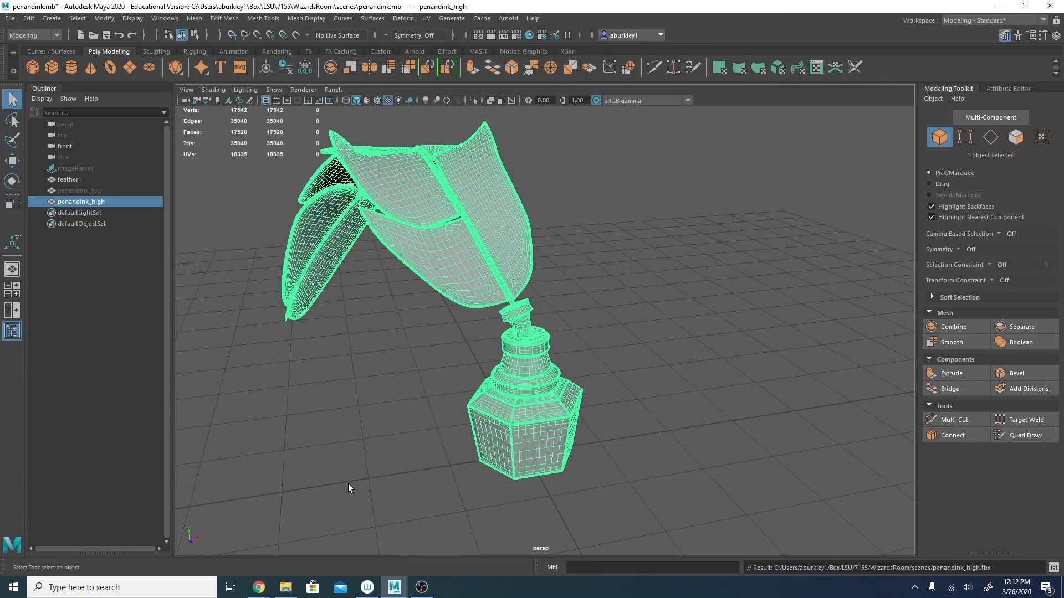